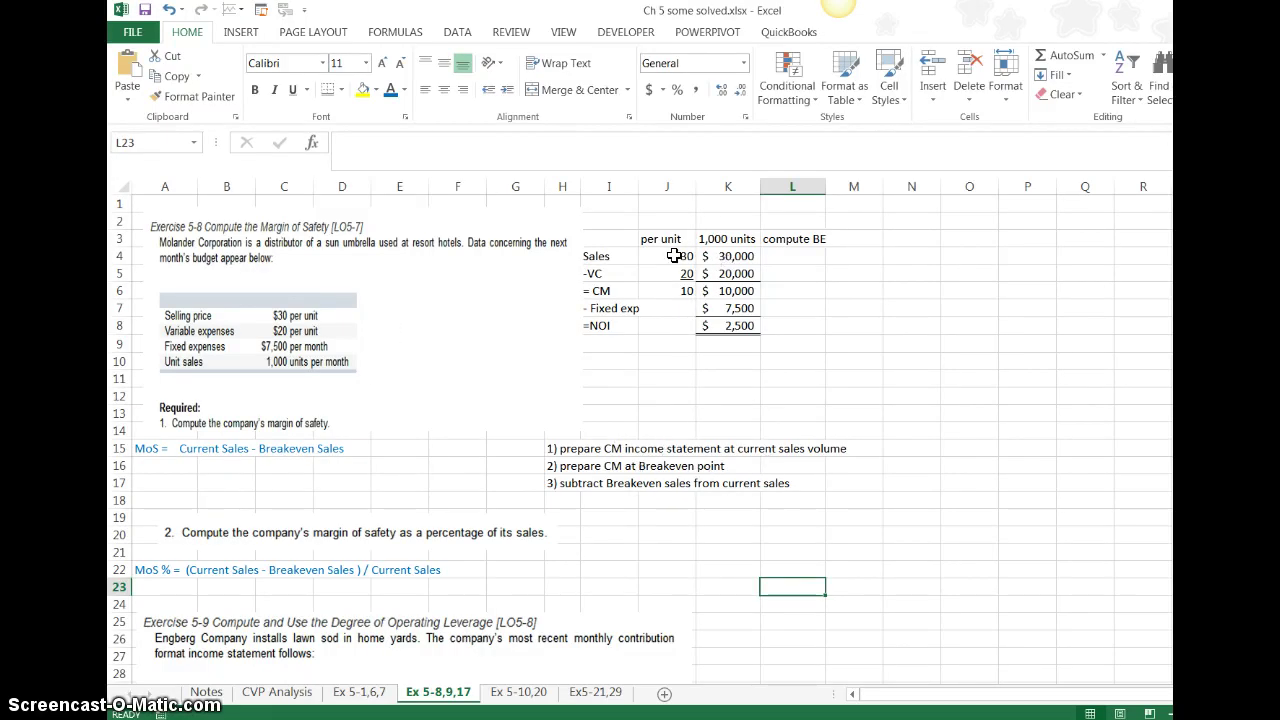
drag(603, 258, 741, 357)
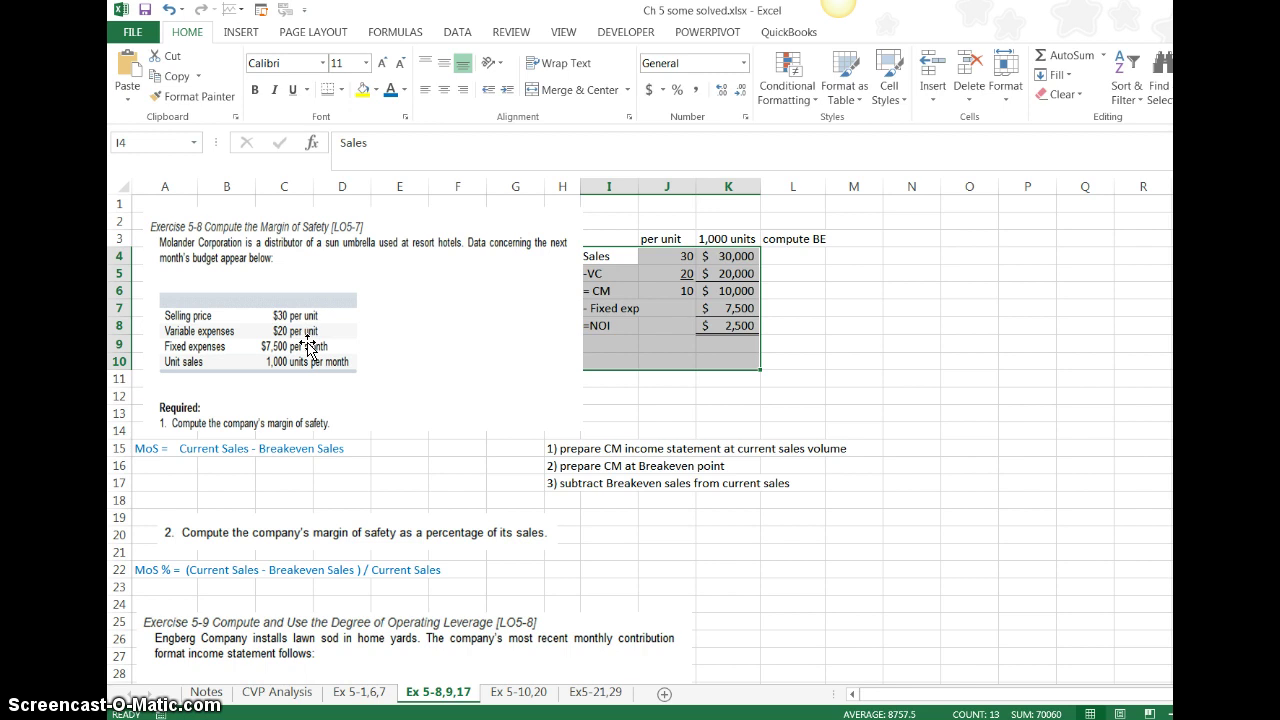
click(685, 288)
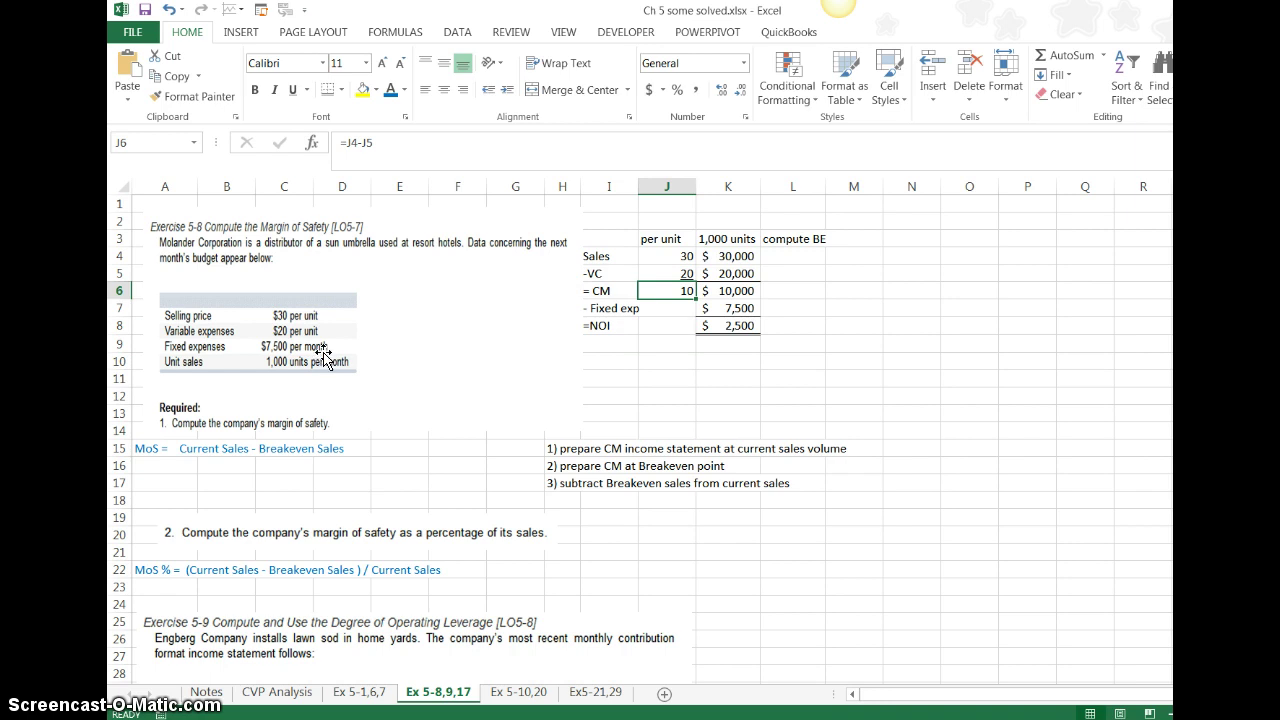
click(728, 310)
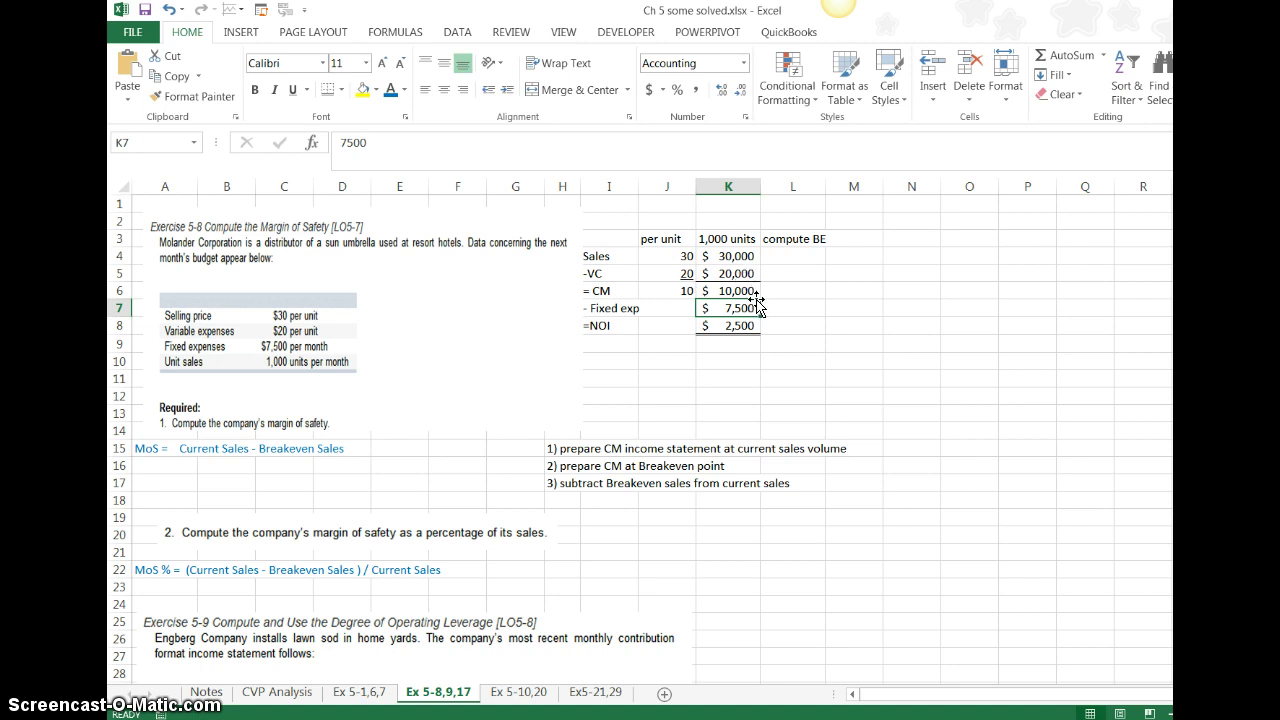
click(740, 343)
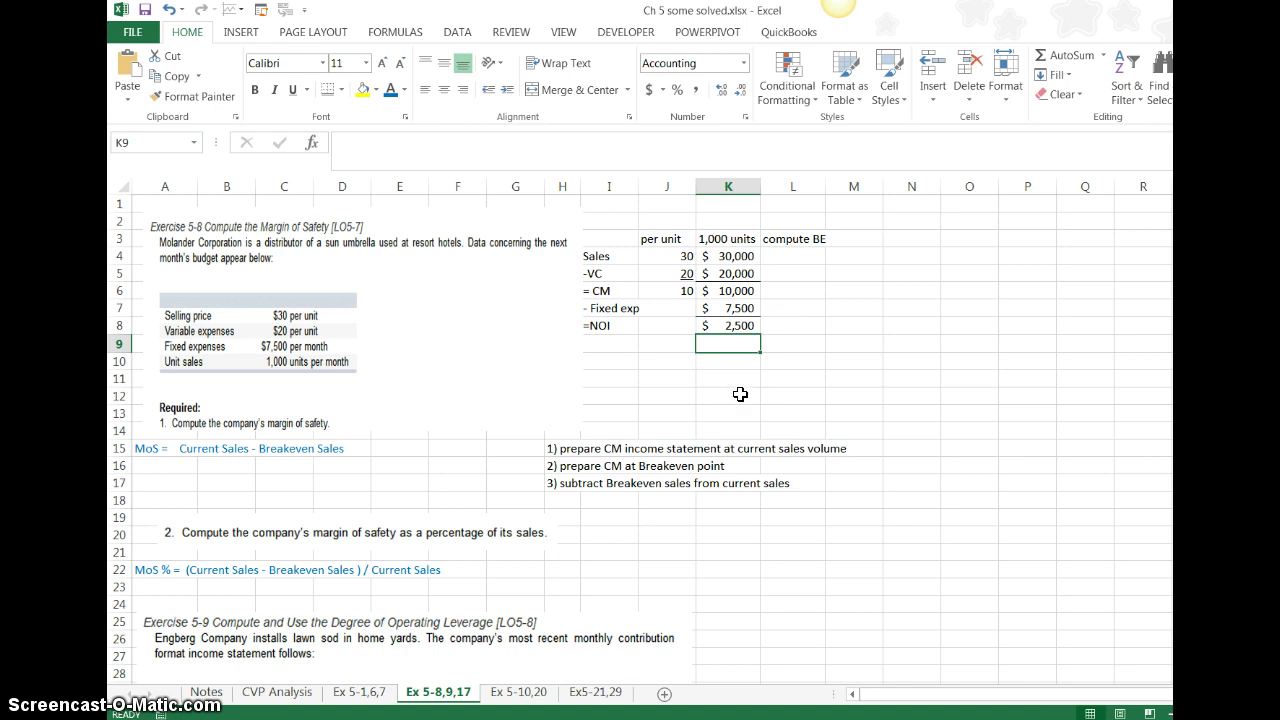
In the compute BE column, enter 0 for NOI in L8 and 7500 for fixed expenses in L7.
click(796, 326)
text(0)
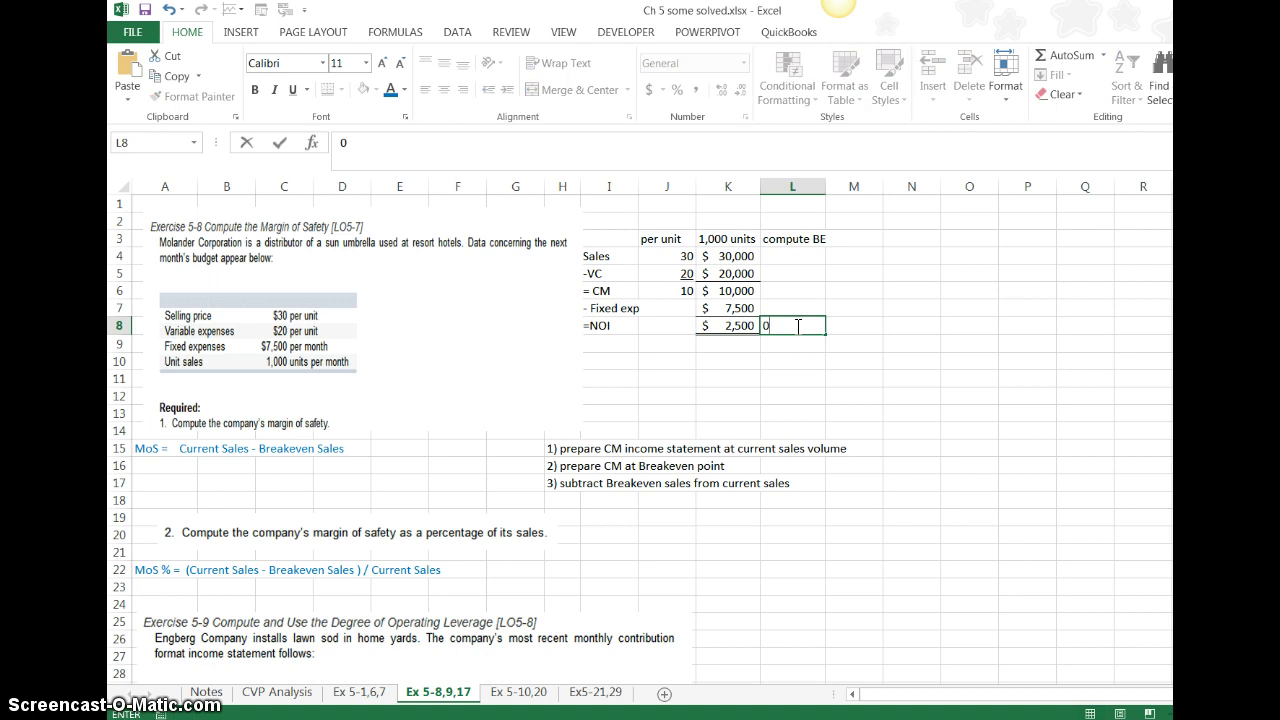
key(Up)
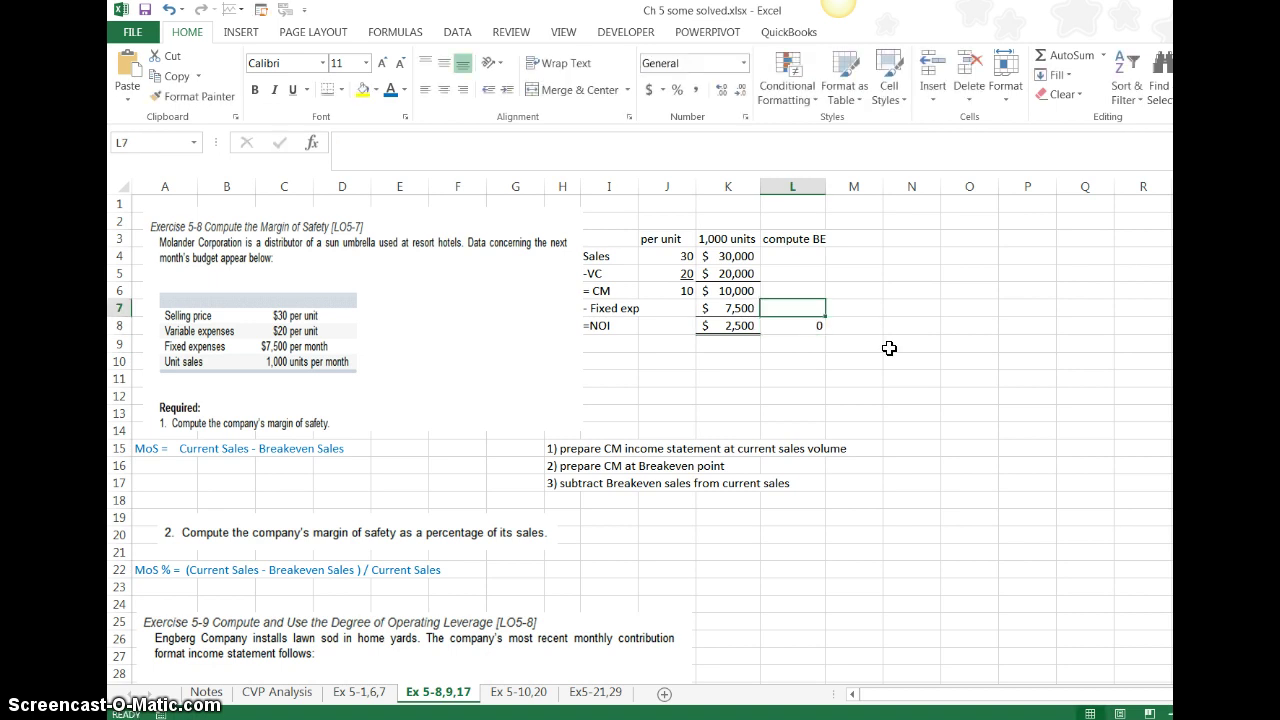
text(7500)
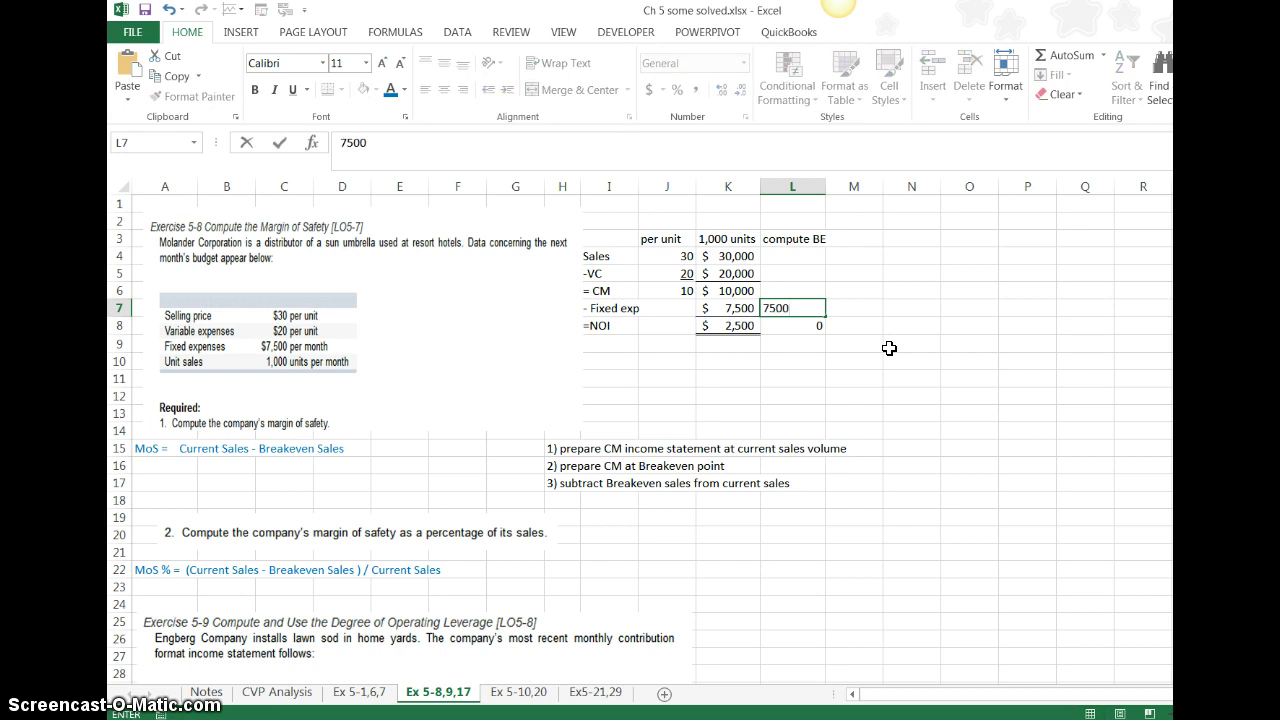
key(Return)
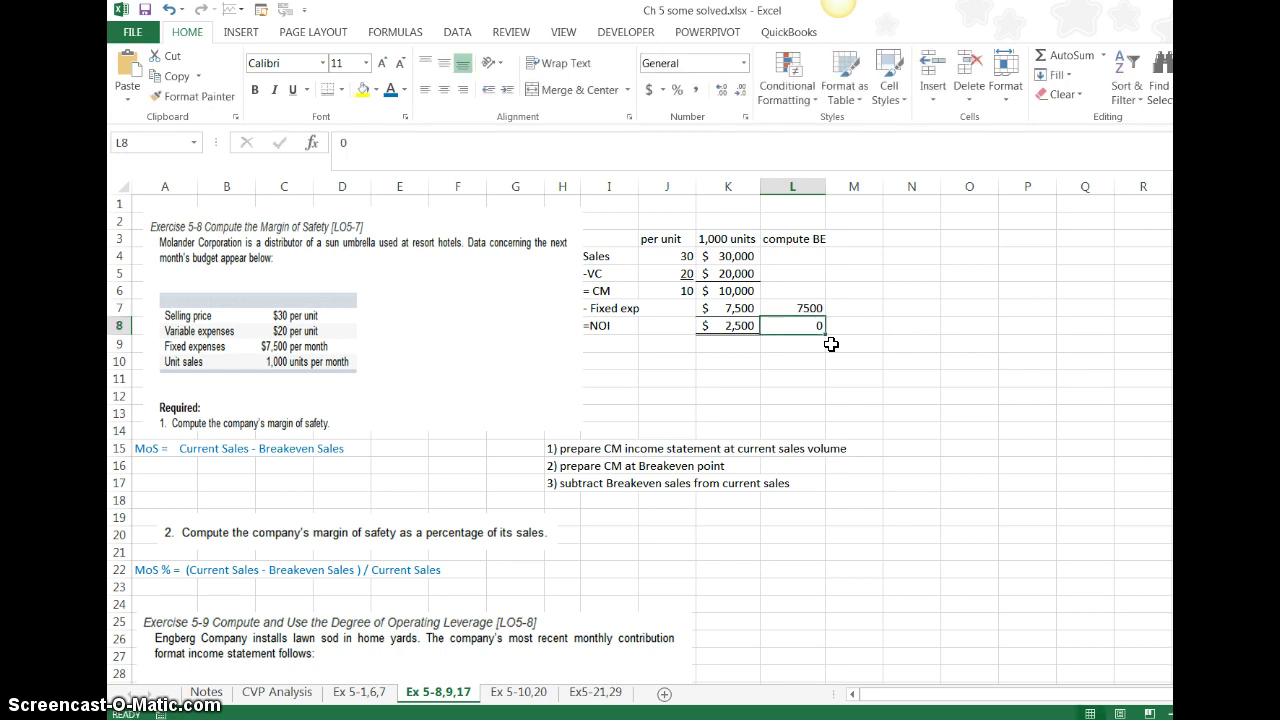
Enter 7500 as the break-even contribution margin in L6.
click(803, 290)
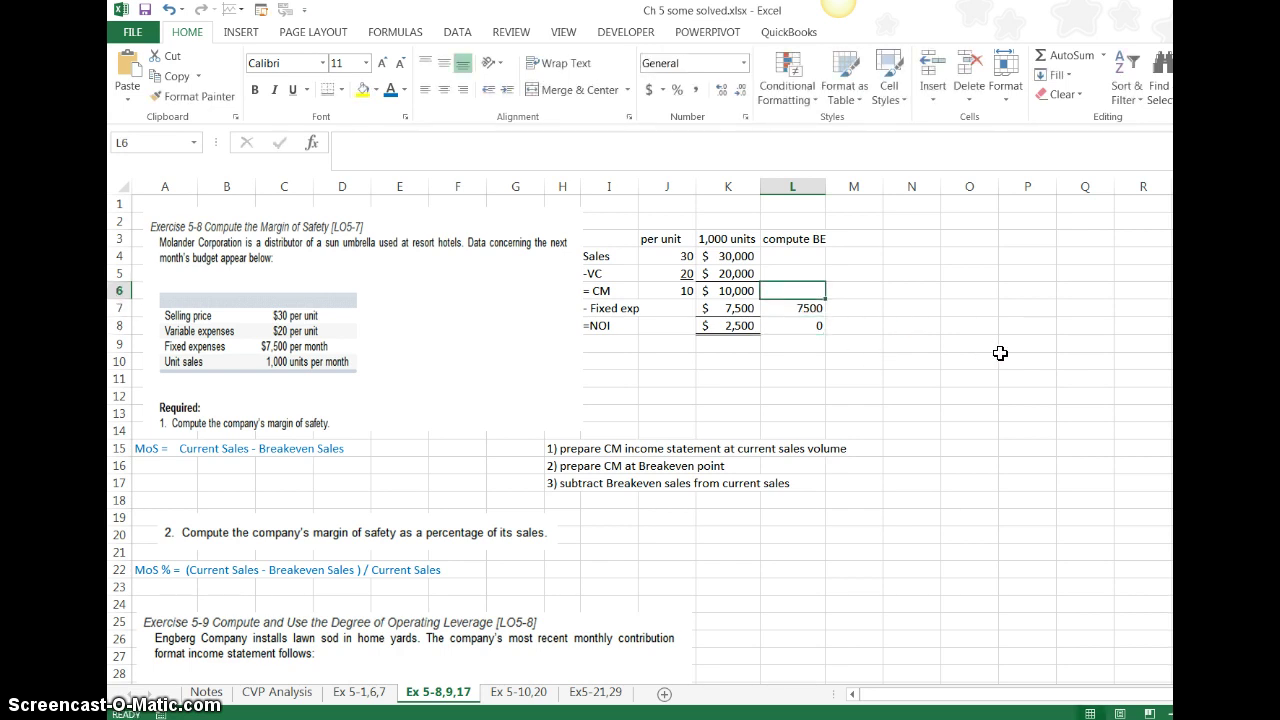
text(7500)
key(Return)
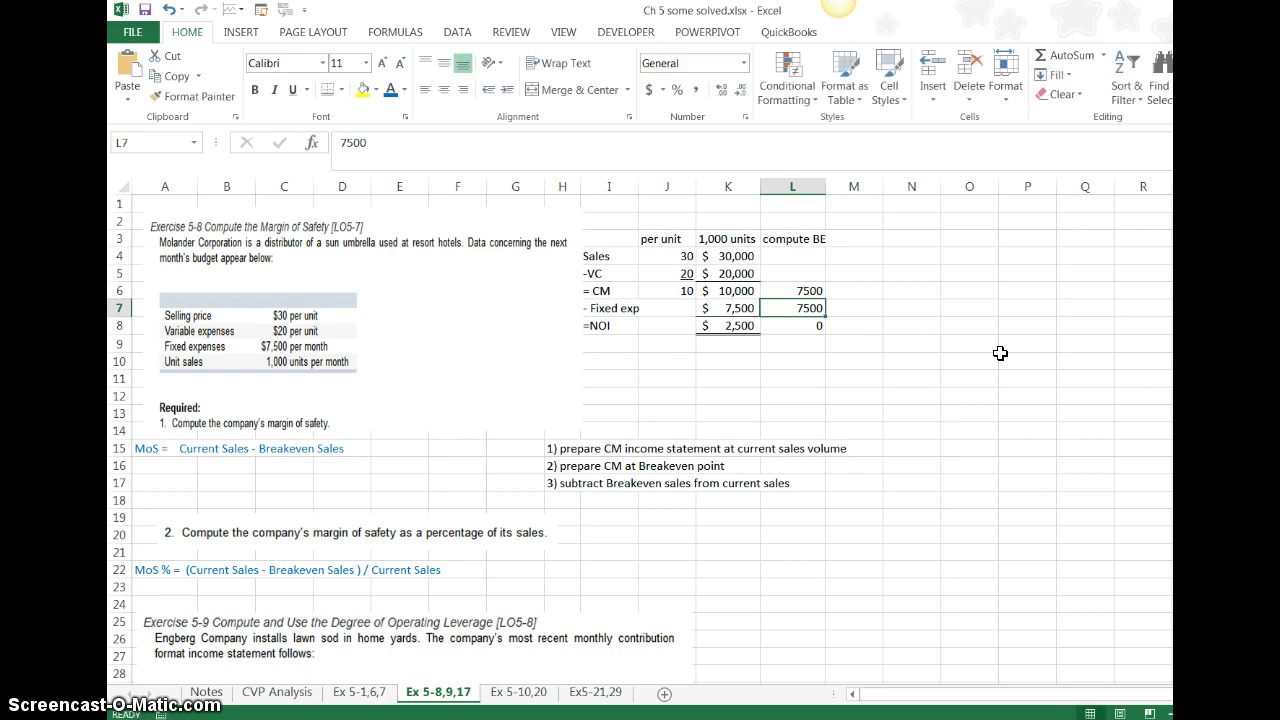
Apply a top and double bottom border to the break-even NOI cell L8.
click(785, 327)
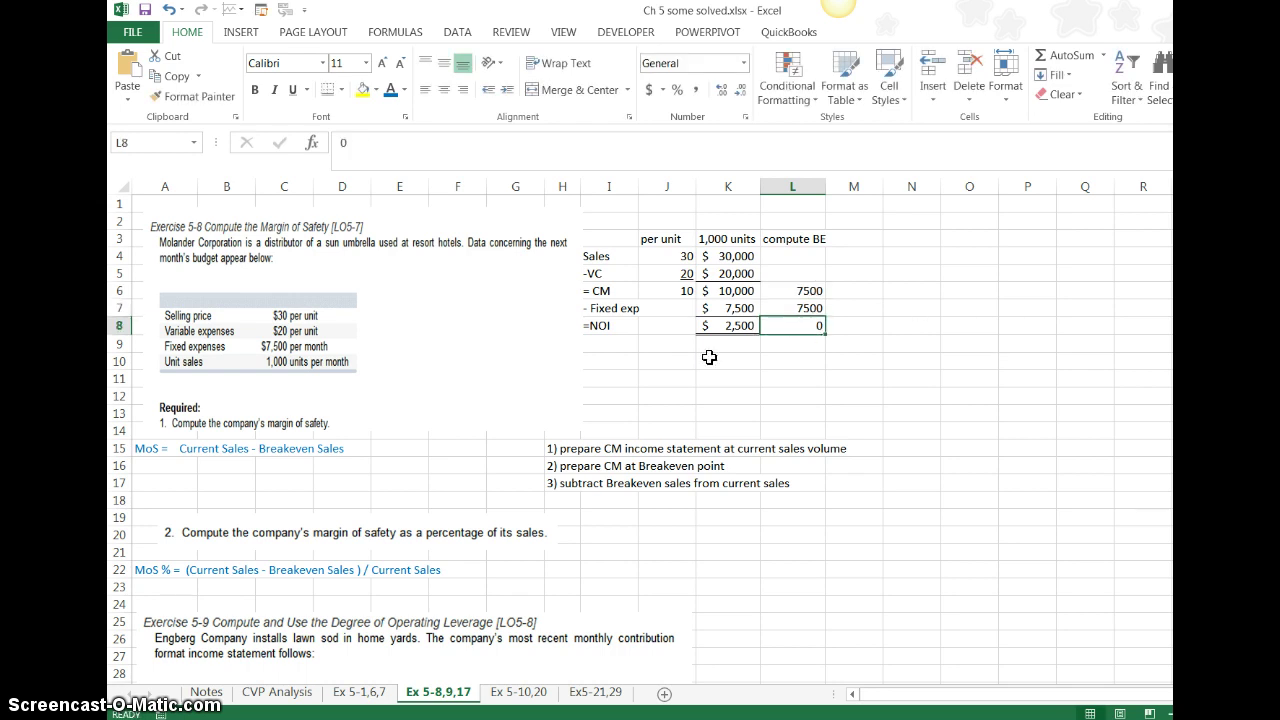
click(342, 90)
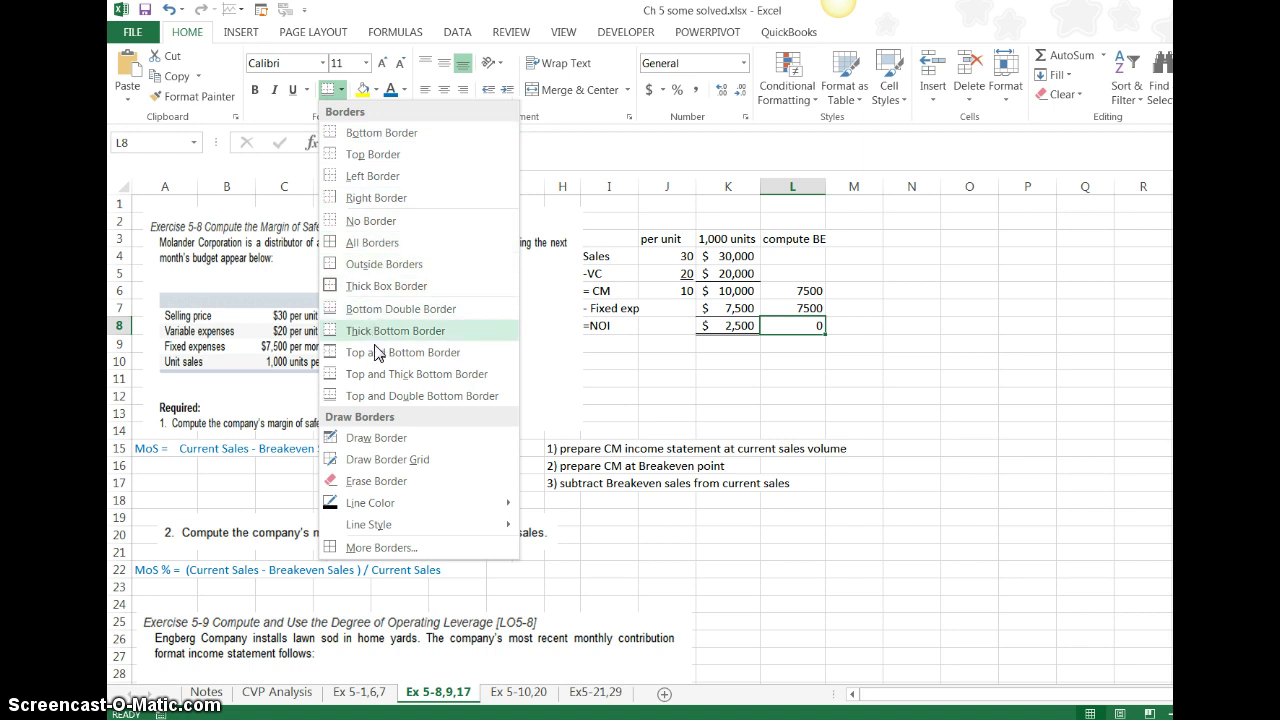
click(386, 396)
click(892, 393)
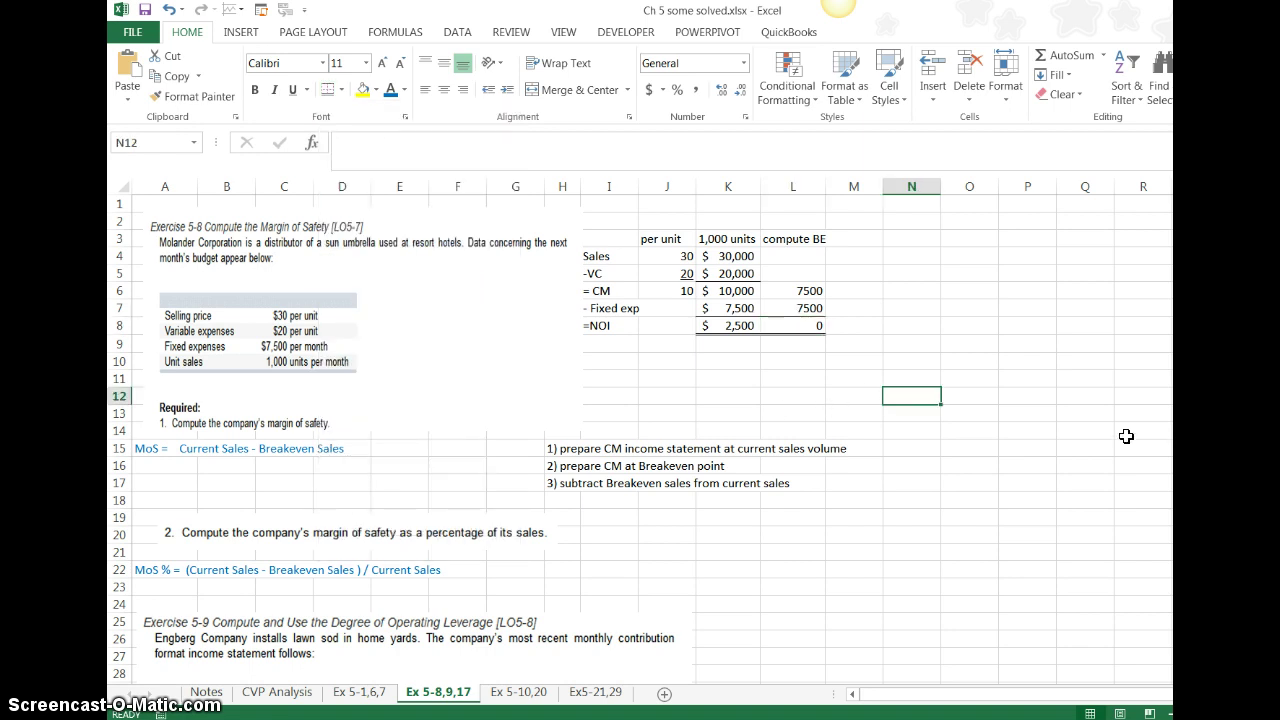
Write the note "/10 per unit = 750 units" as text in M6, beside the break-even contribution margin.
click(808, 292)
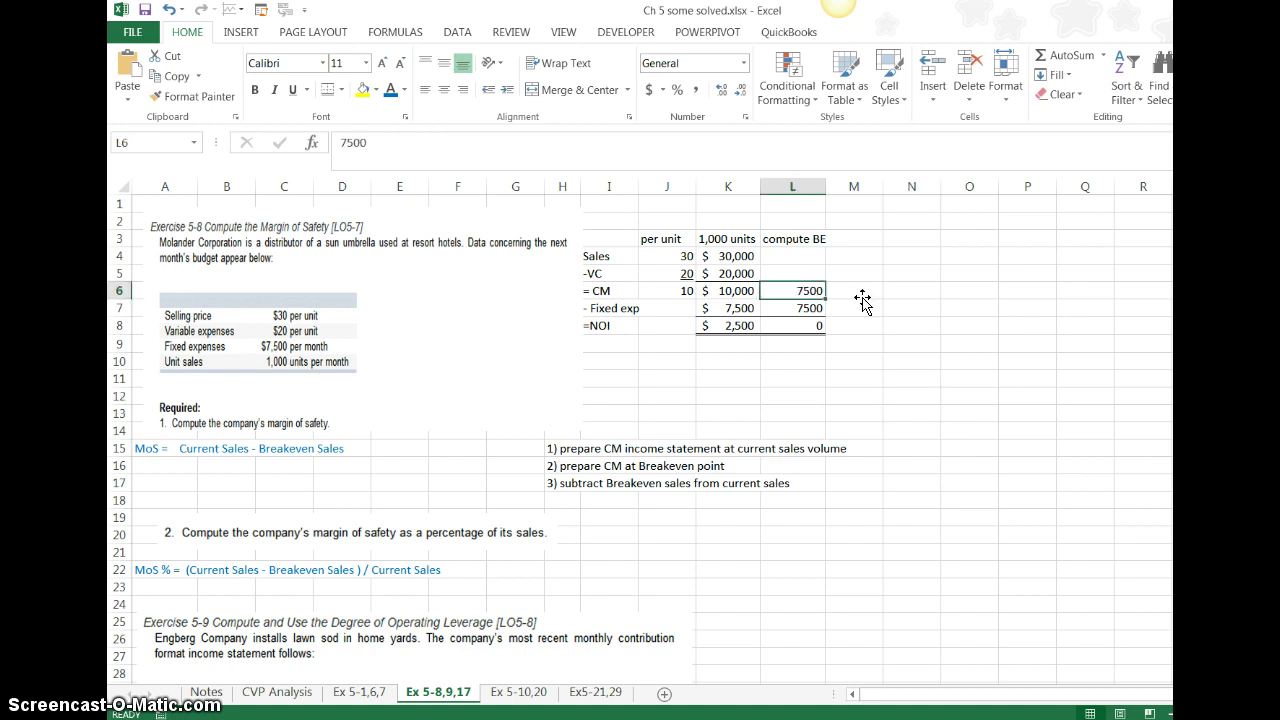
key(Right)
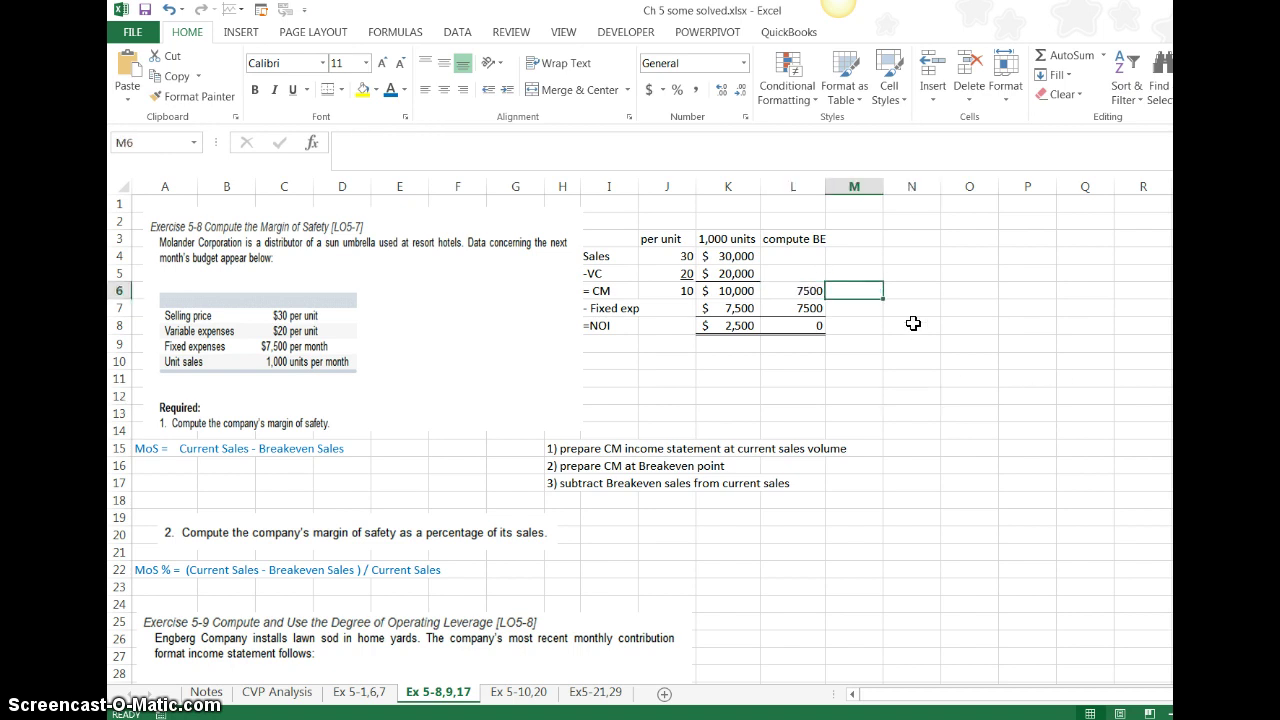
text(')
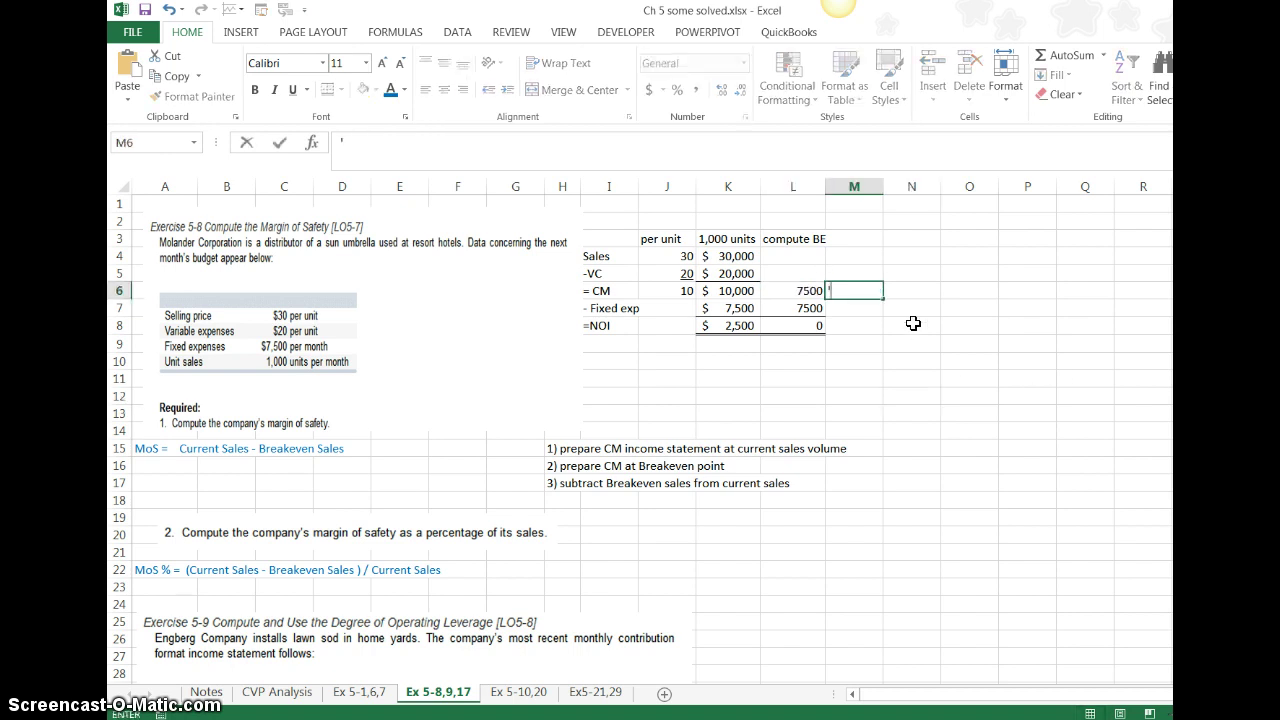
text(/10 per unit)
key(Return)
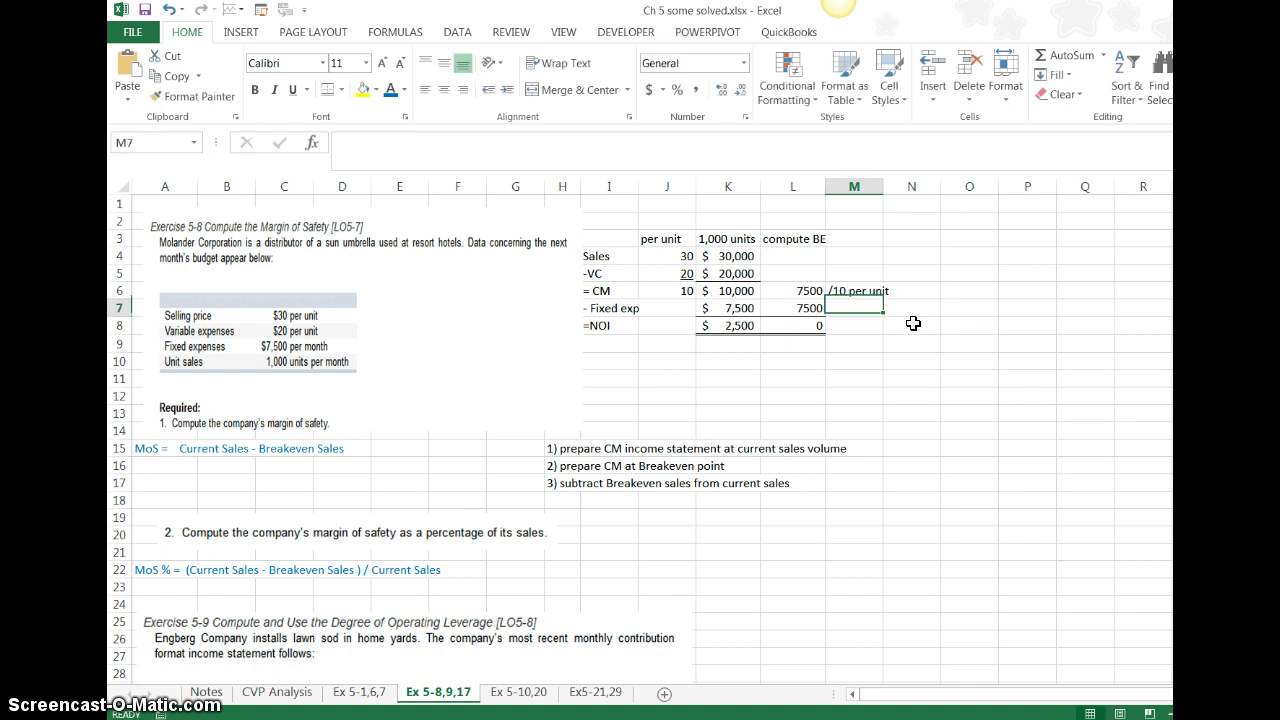
click(864, 292)
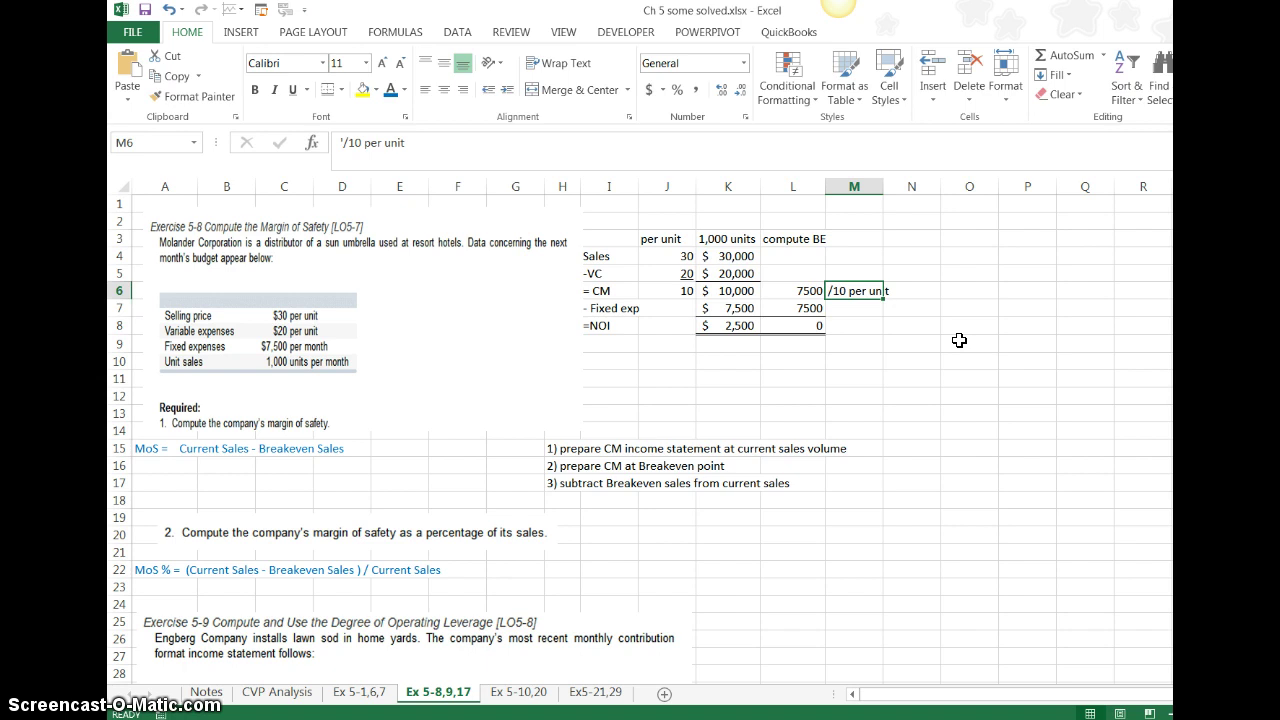
key(F2)
text(= 750 units)
key(Return)
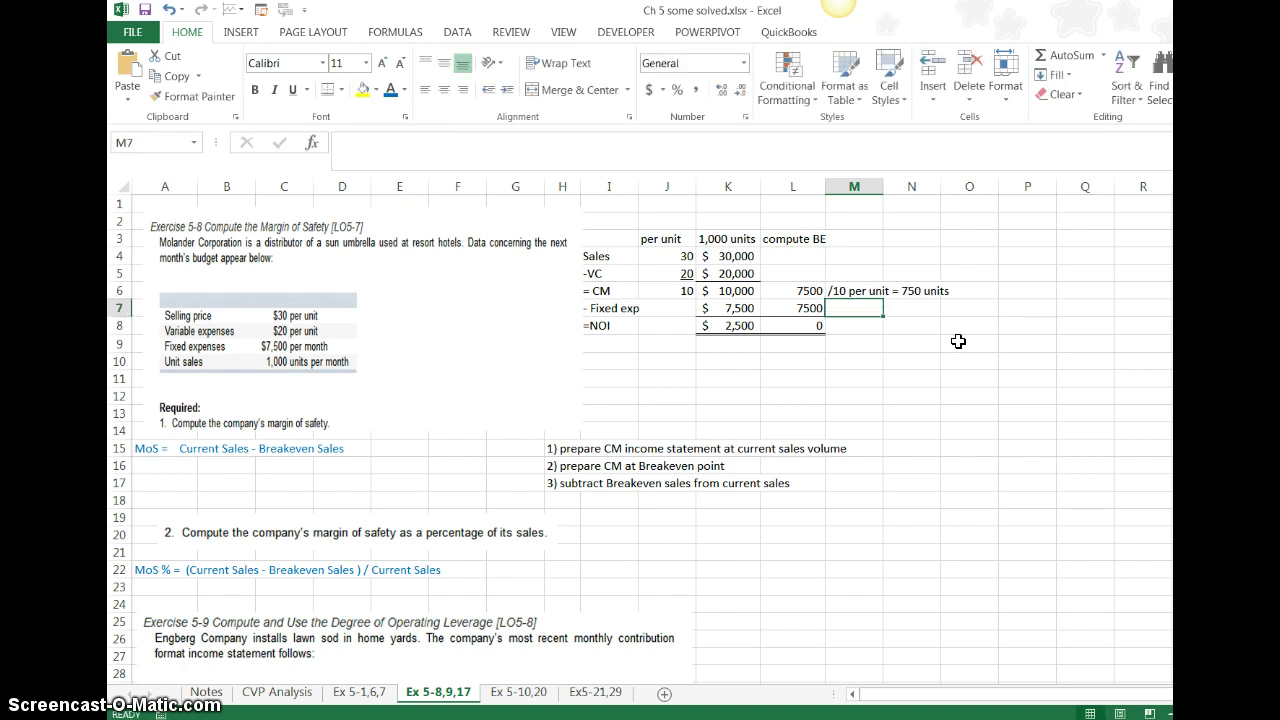
Note "750 x $30" in M4 and compute the break-even sales in L4 with =750*30.
click(850, 254)
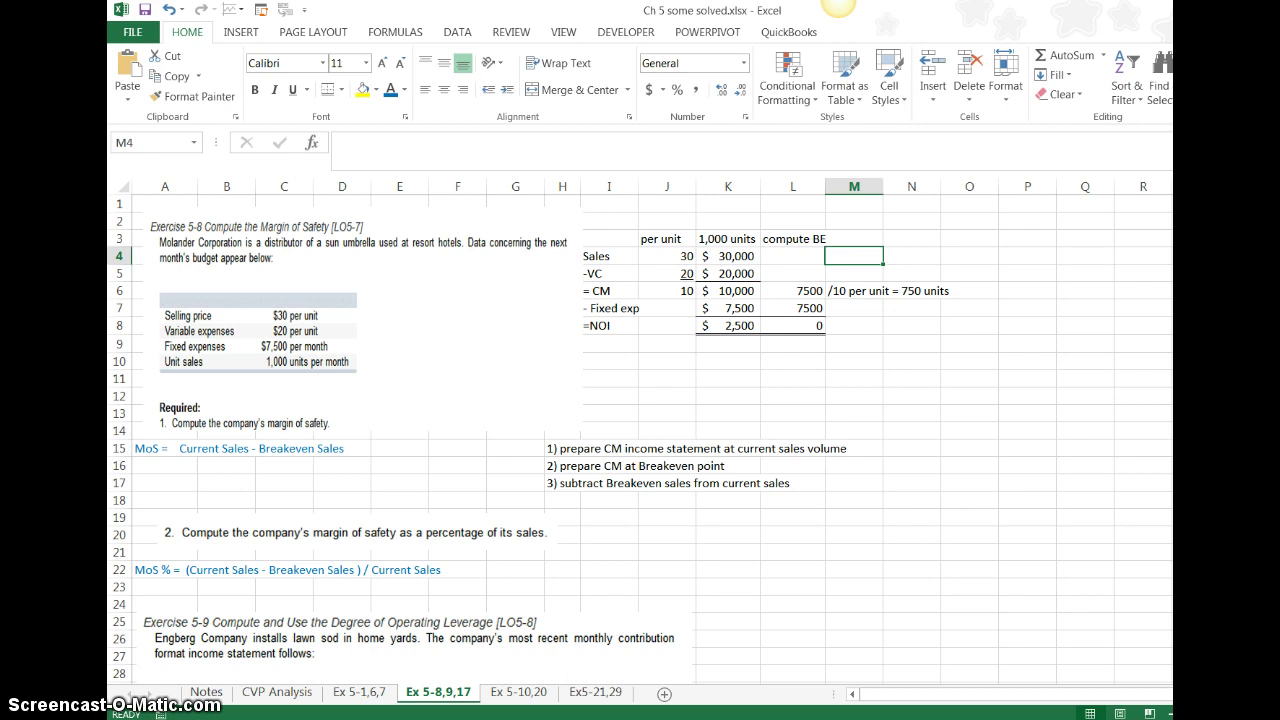
text(750)
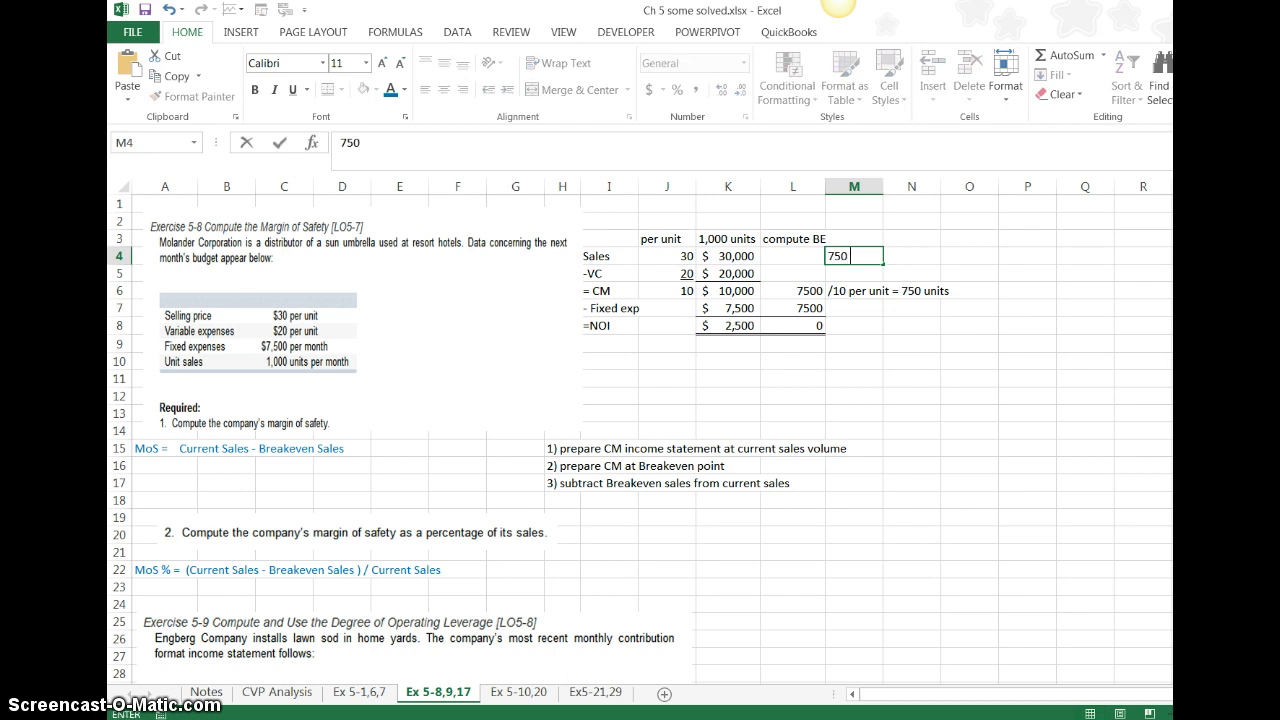
text( x $30)
key(Return)
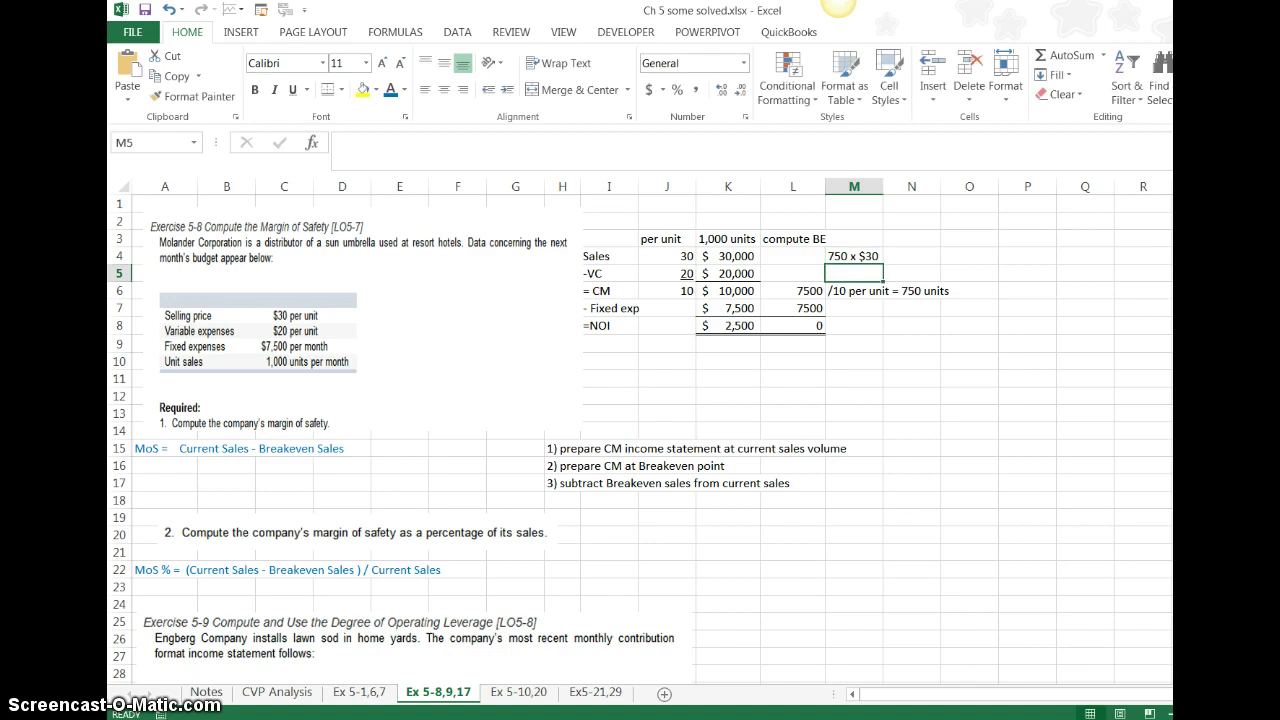
click(854, 256)
click(793, 256)
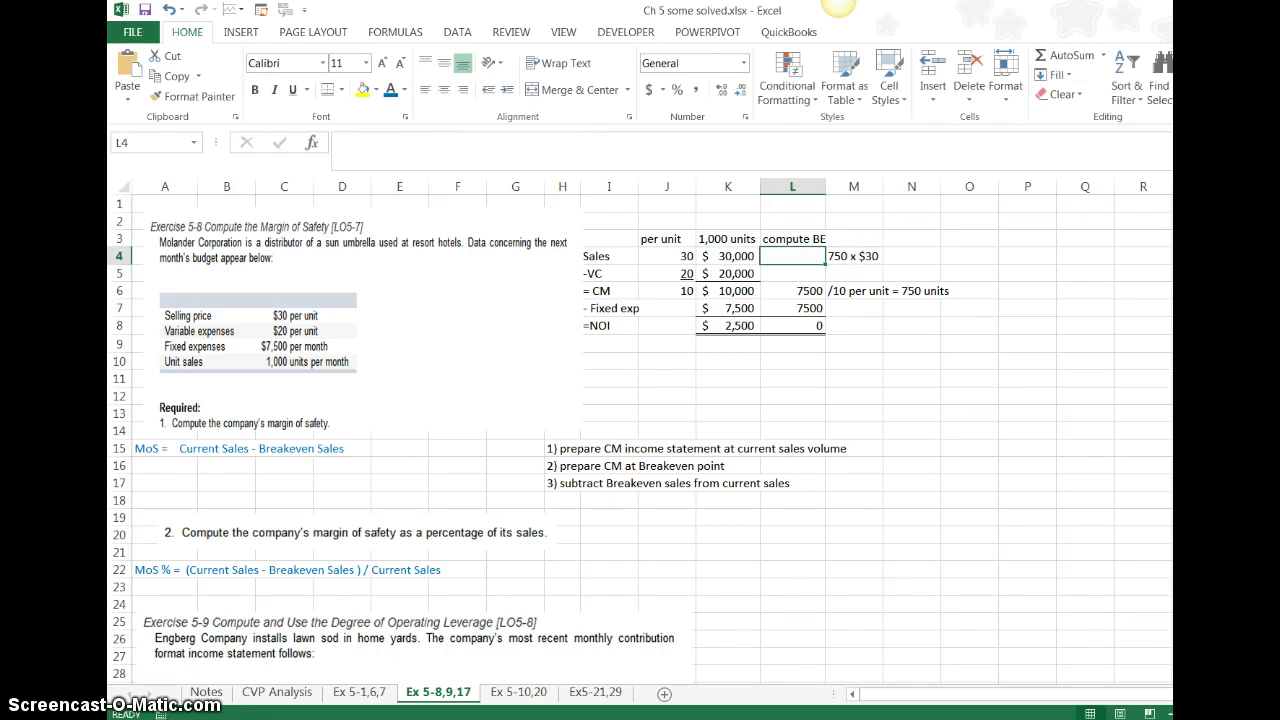
text(=)
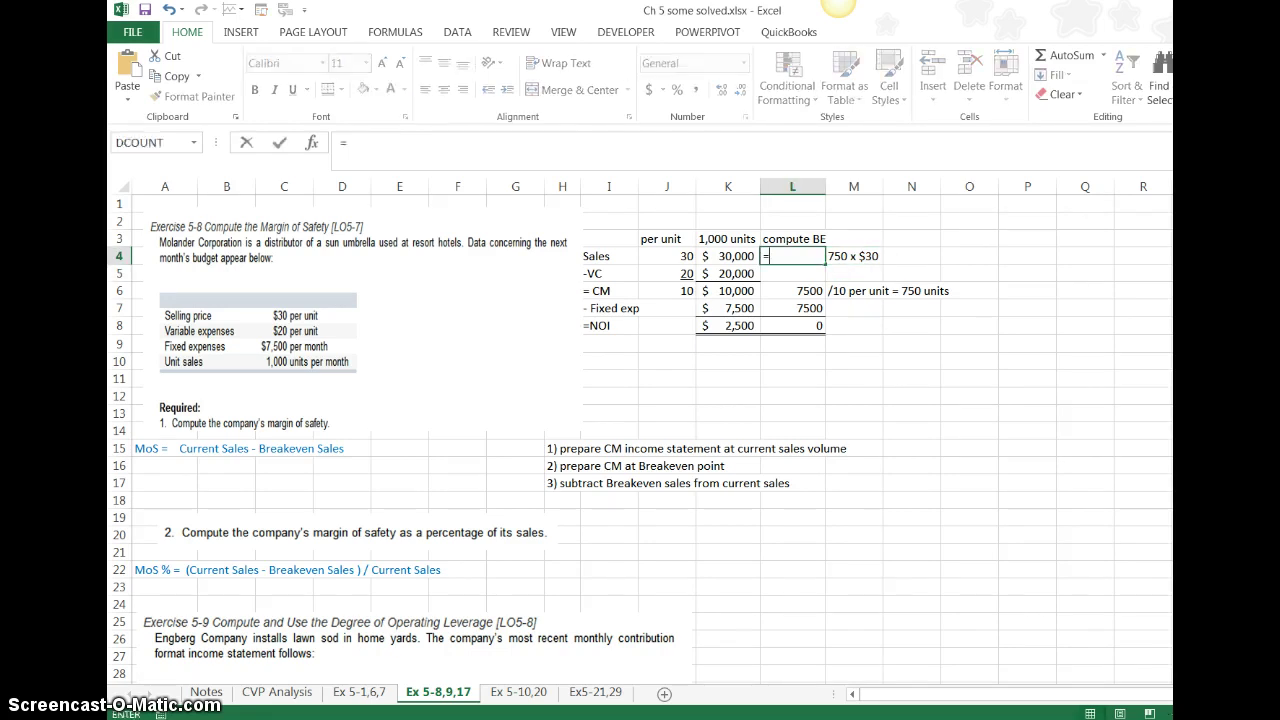
text(750*30)
key(Return)
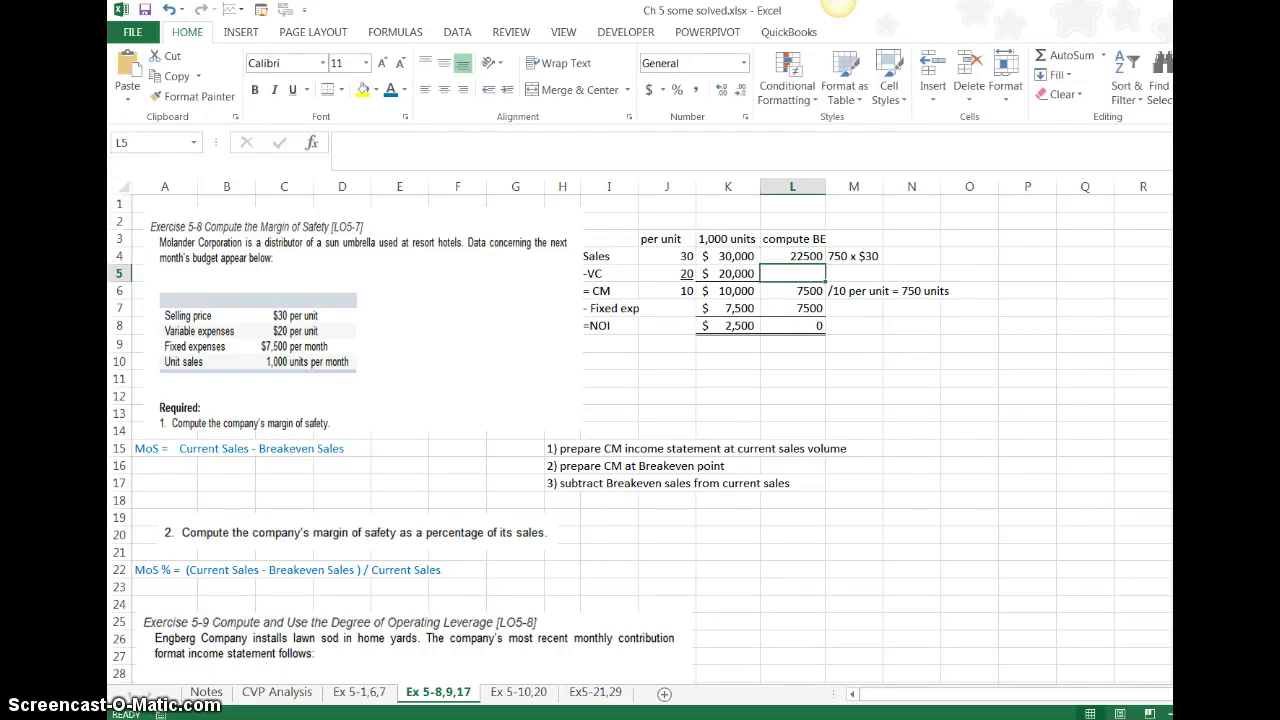
Note "750 x $20" in M5 and compute the break-even variable costs in L5 with =750*20.
click(852, 275)
text(750)
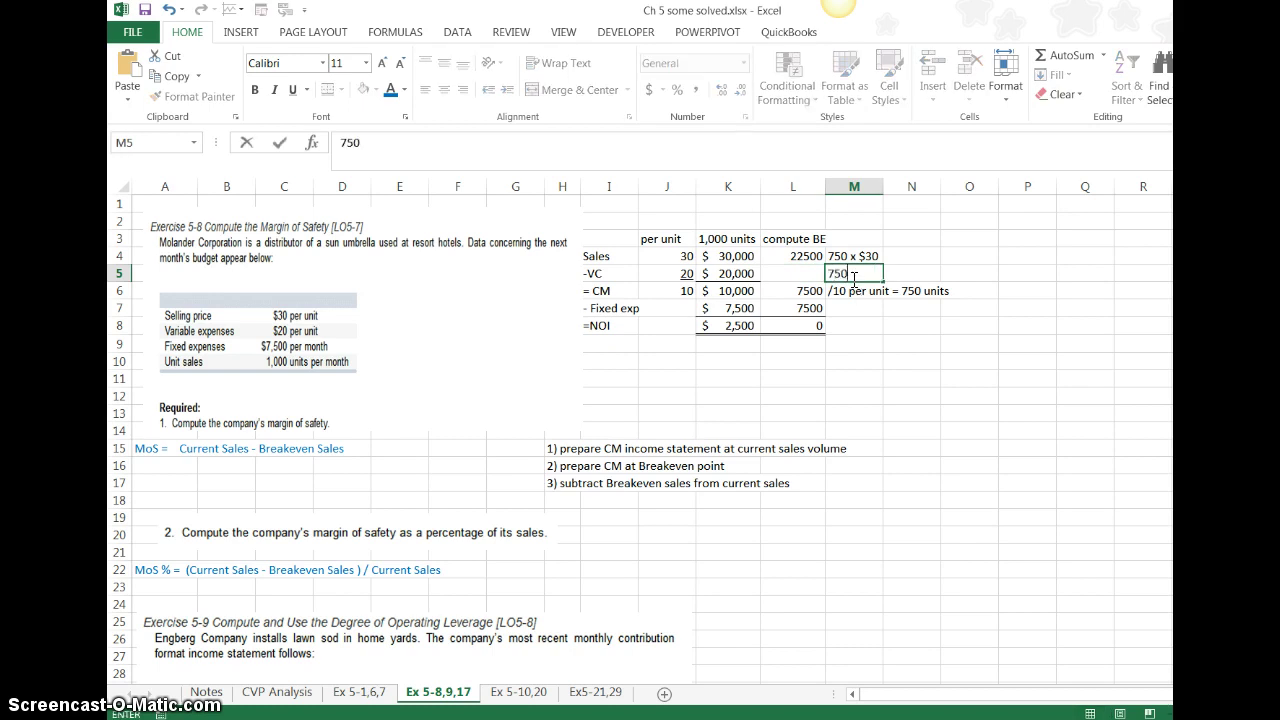
text( x $30$20)
key(Return)
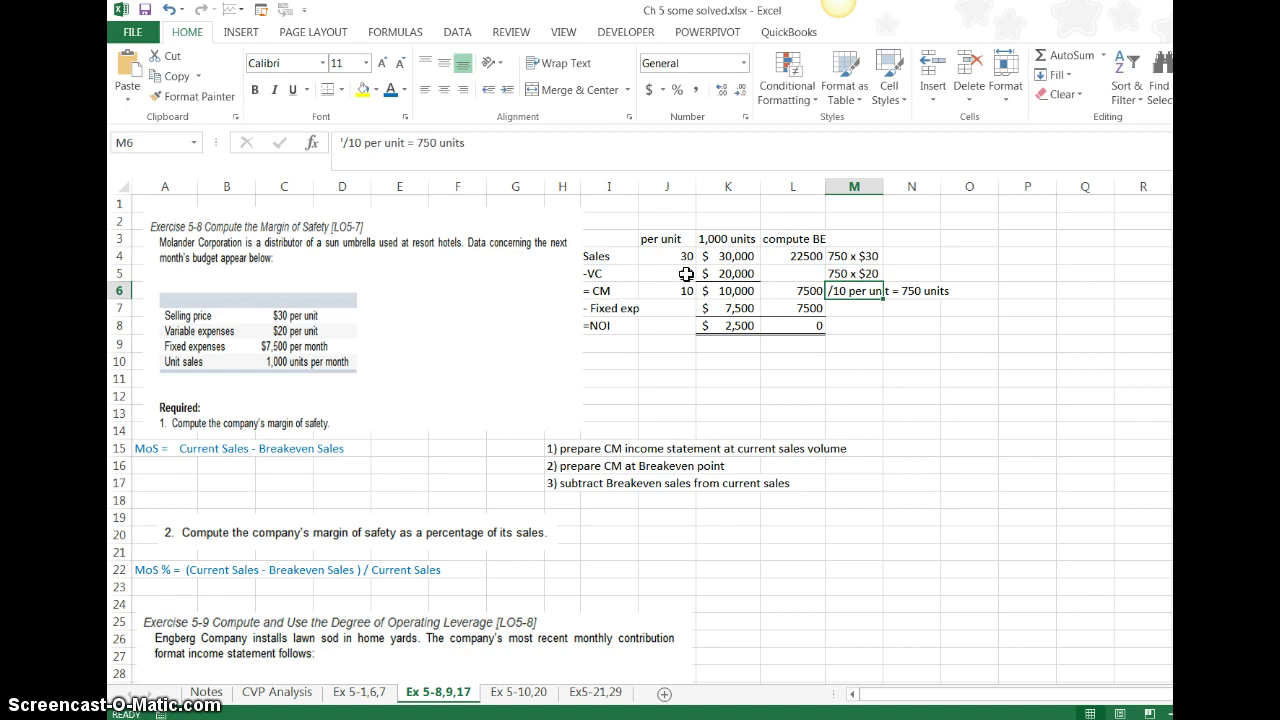
click(806, 275)
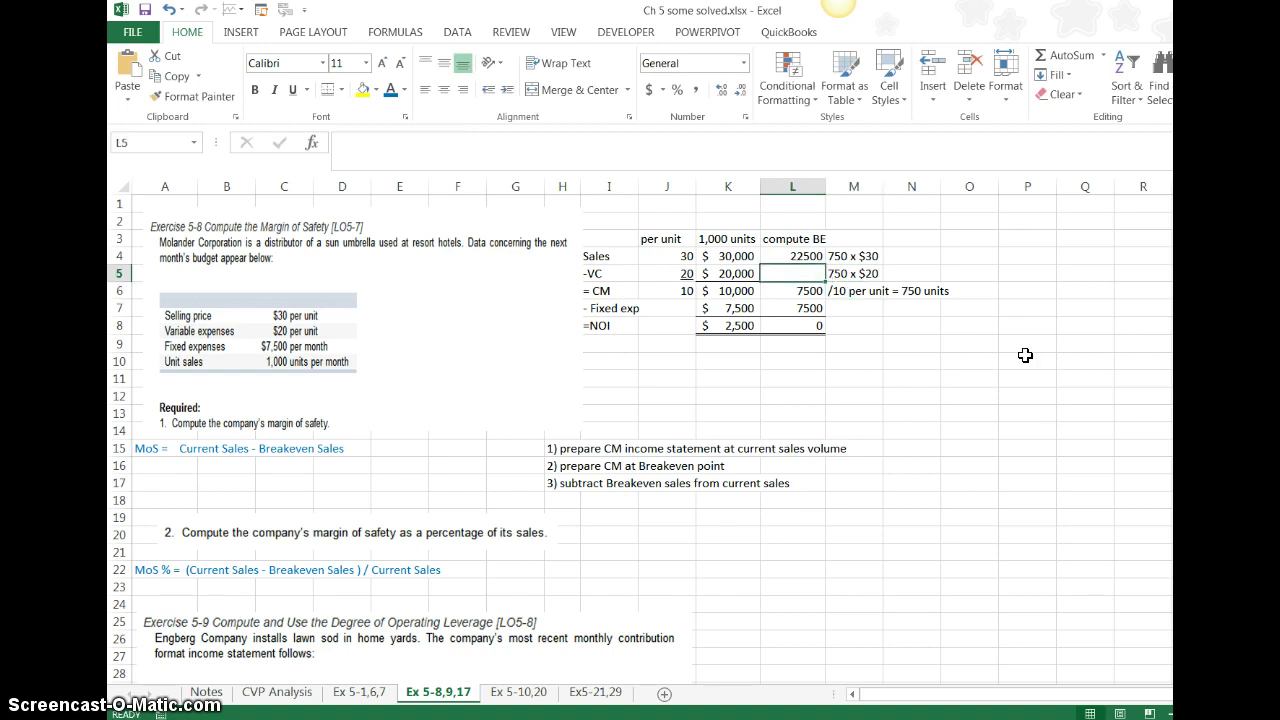
text(=7)
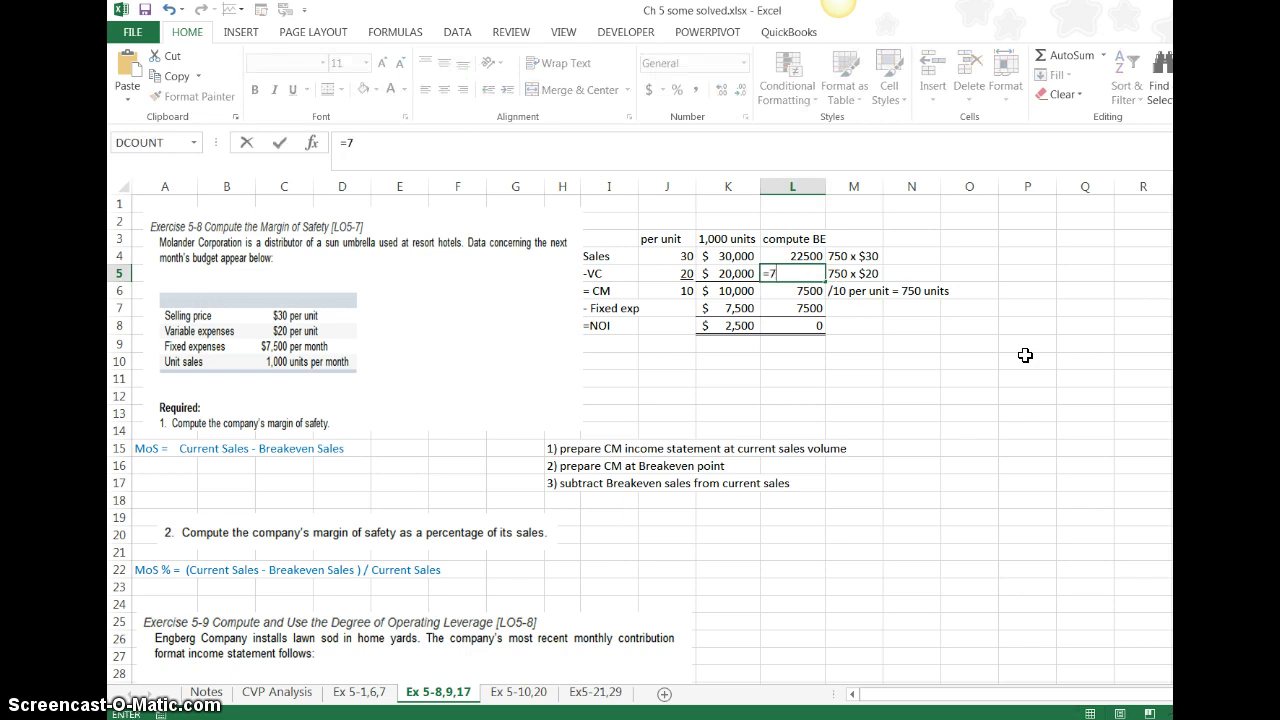
text(50*20)
key(Return)
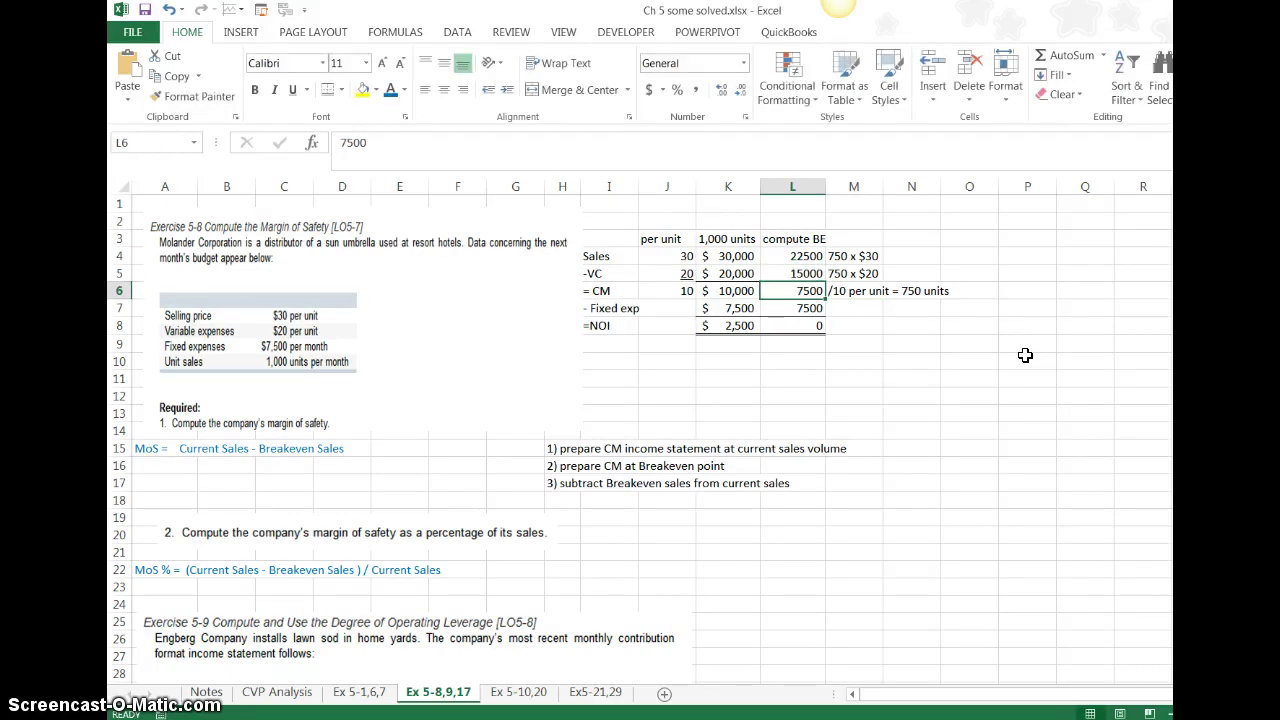
Underline the break-even variable cost value in L5.
click(786, 274)
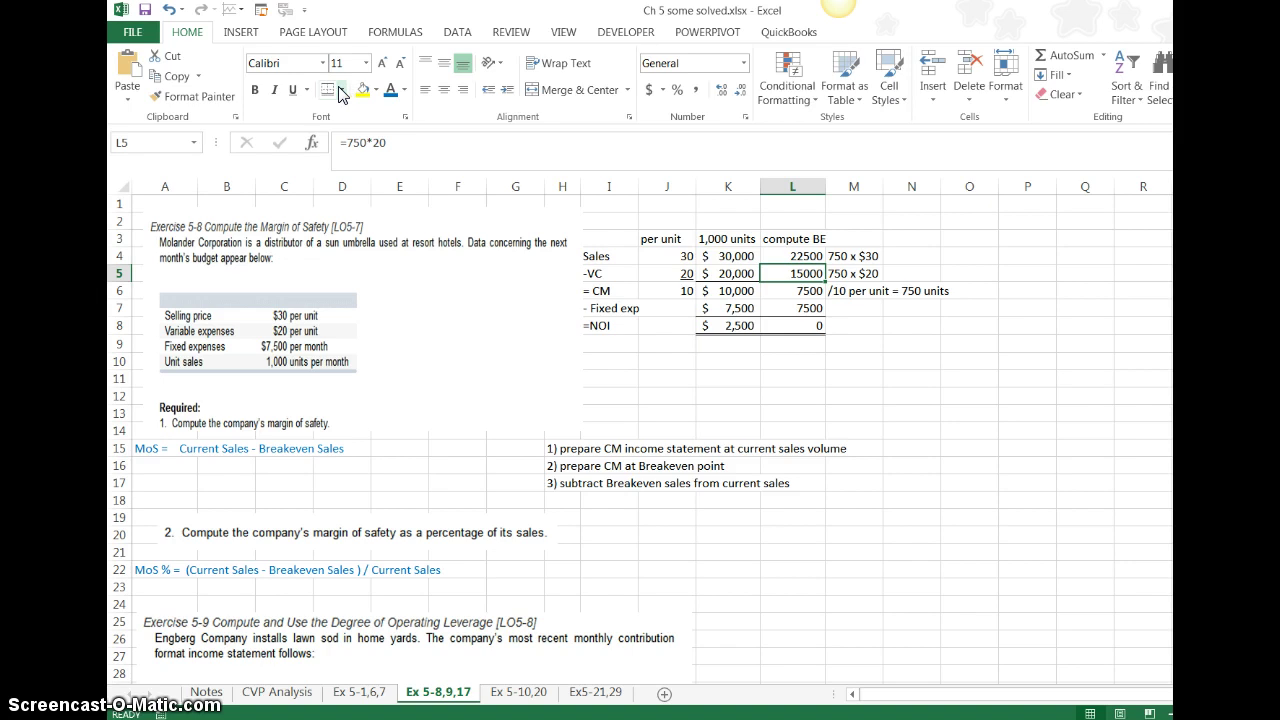
click(292, 89)
click(862, 414)
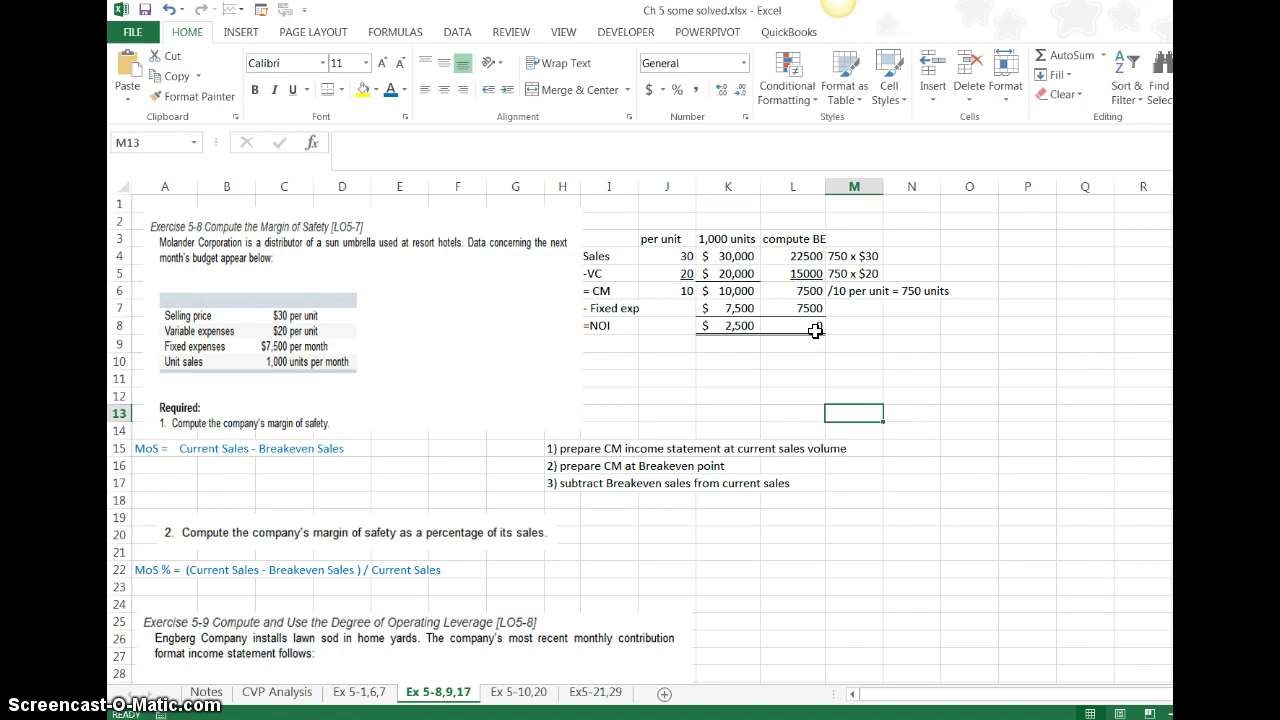
Write the margin of safety working "30,000 - 22,500 = 7,500" as text in B16, under the MoS formula.
click(228, 468)
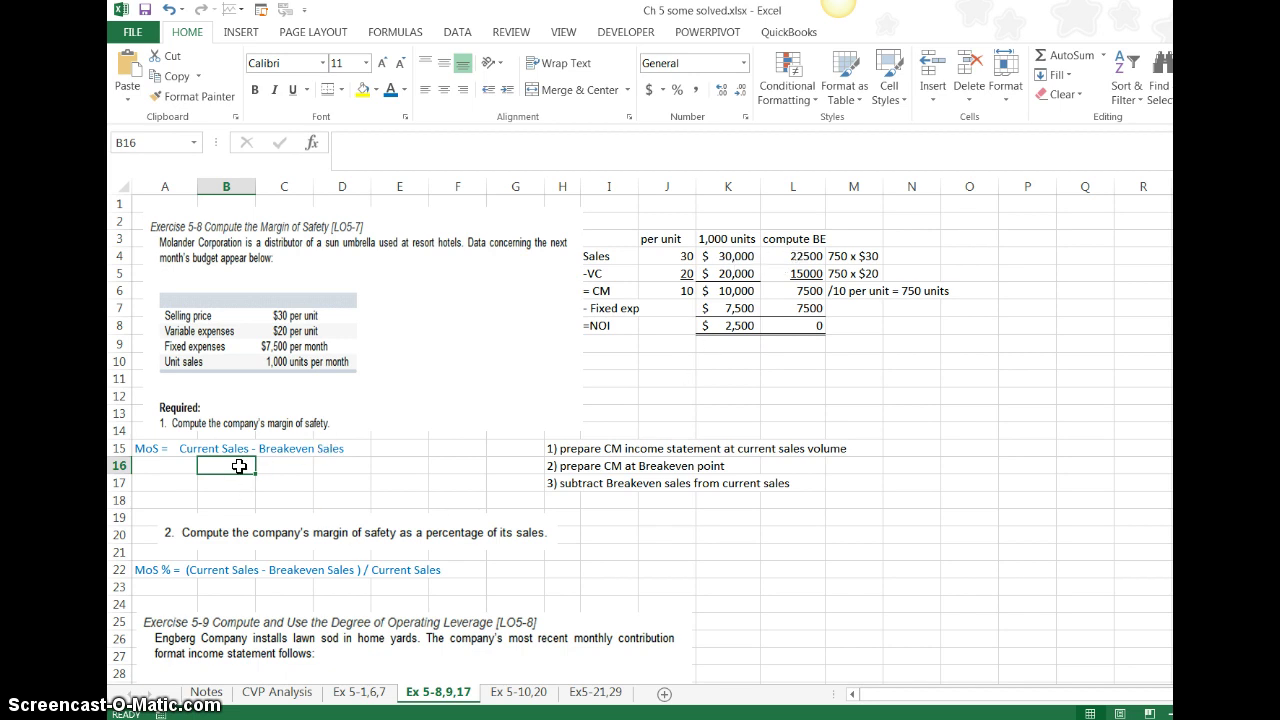
text(30)
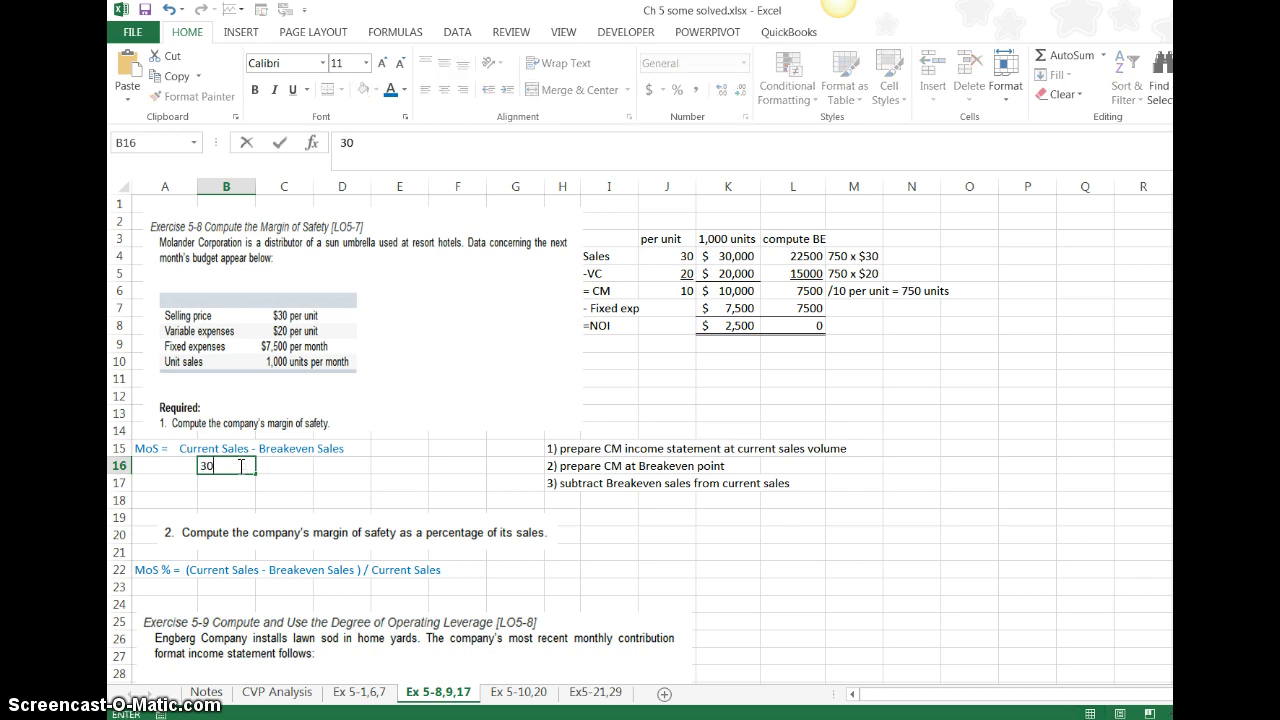
text(,000 - 22,500)
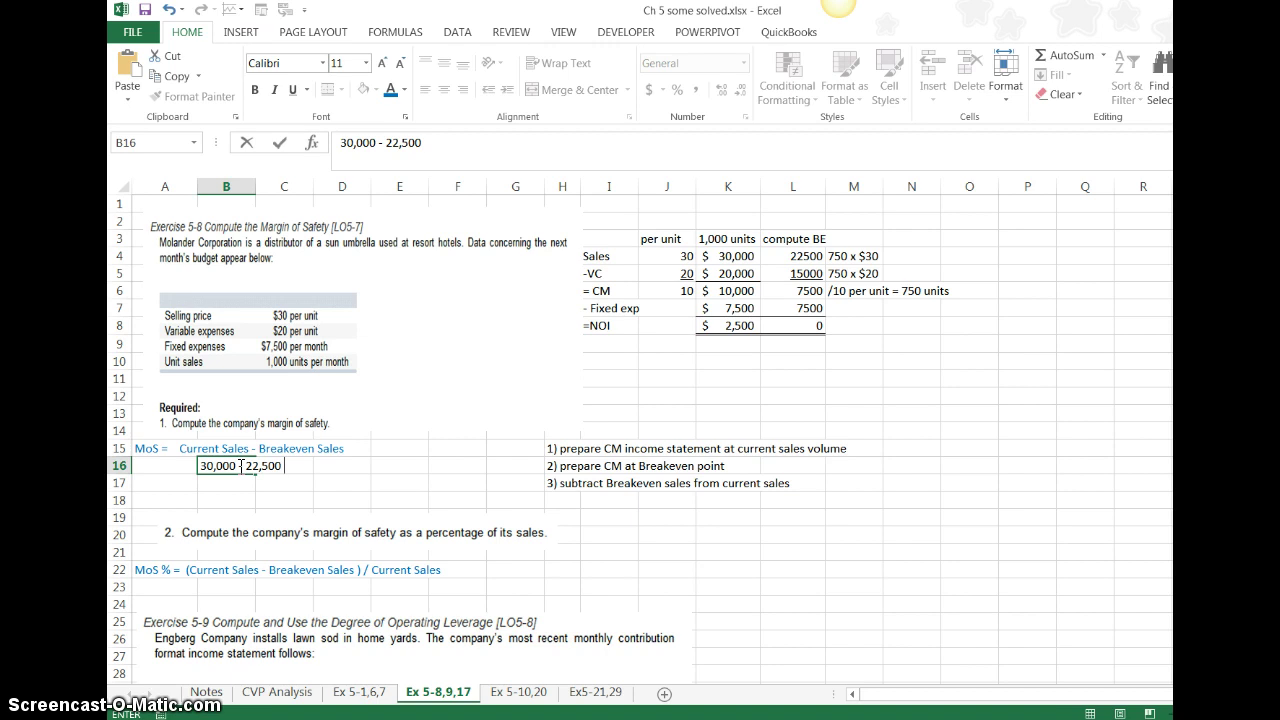
text( =  7,500)
key(Return)
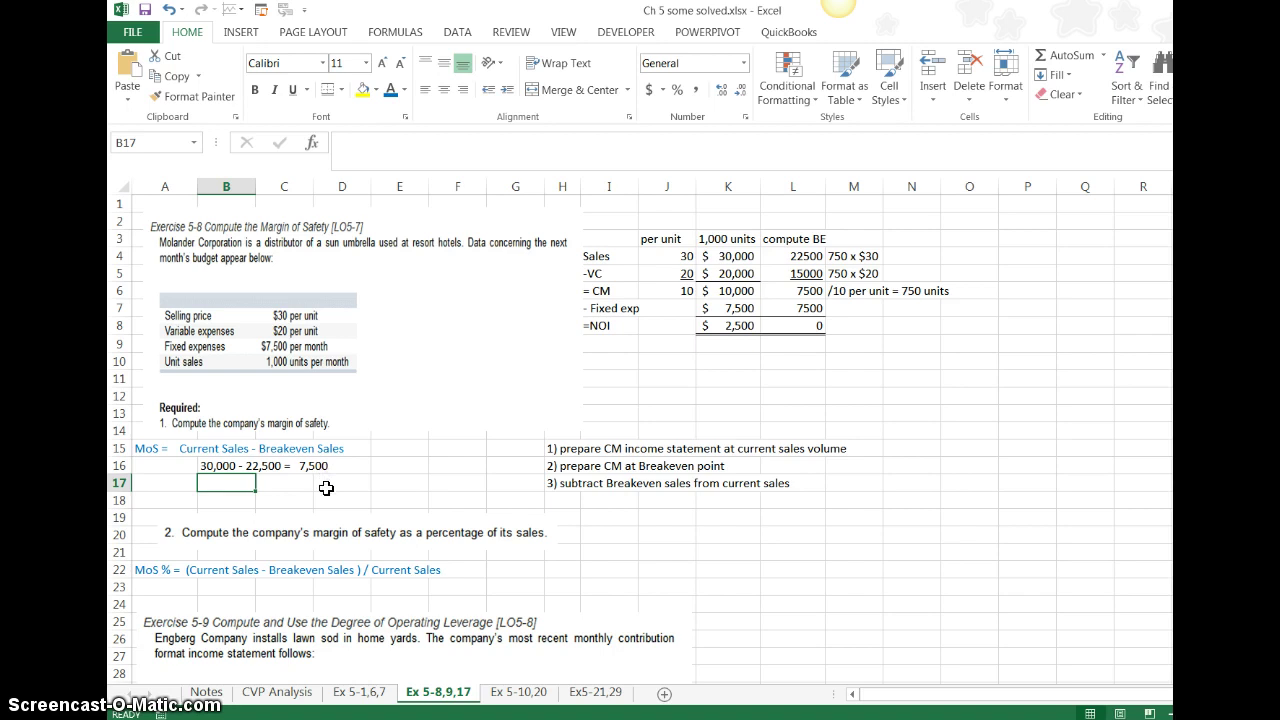
Add the explanation "sales can fall 7,500 dollars before we start" in B17 and continue it with "losing money" in B18.
text(sales can f)
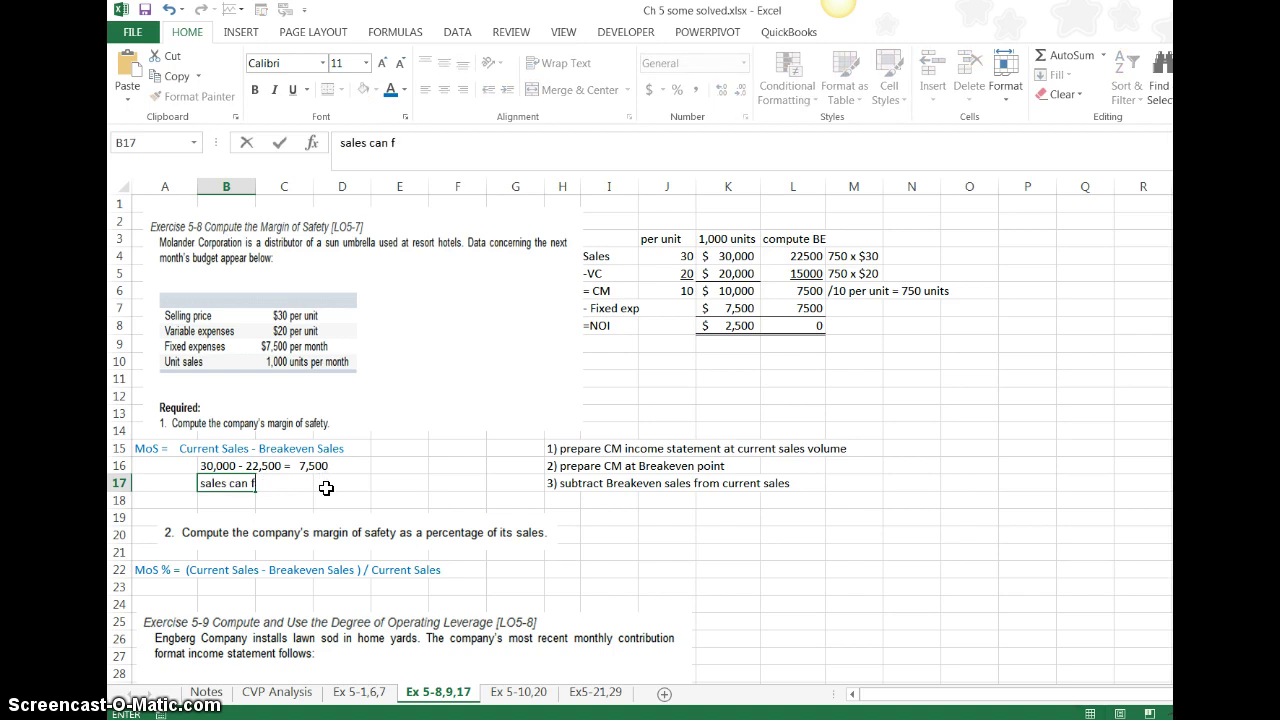
text(all 7,500 dolla)
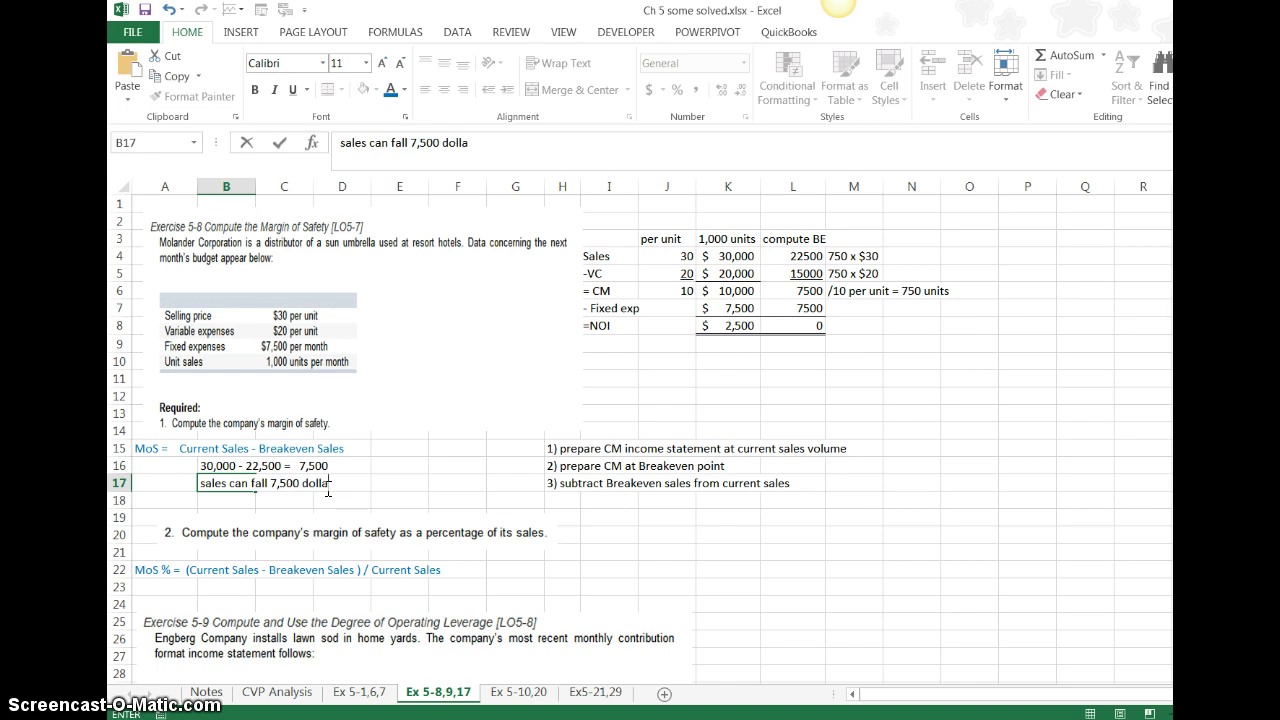
text(rs before we start)
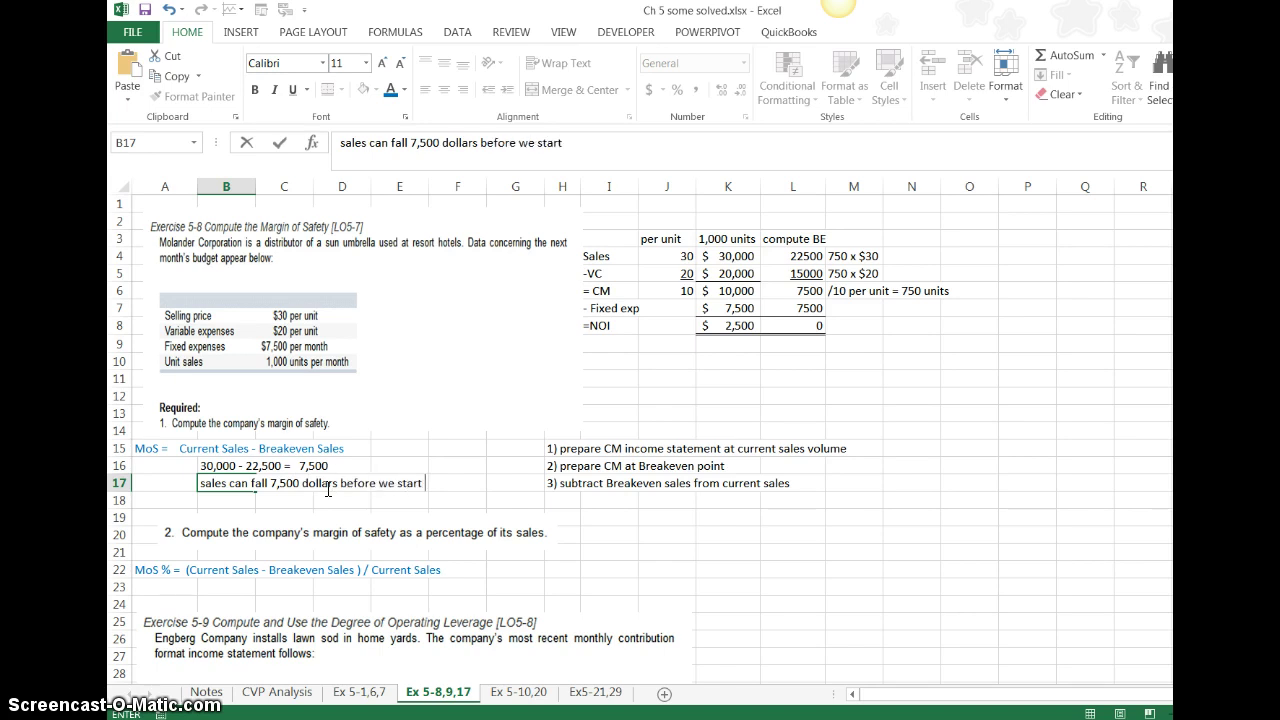
key(Return)
text(losing money)
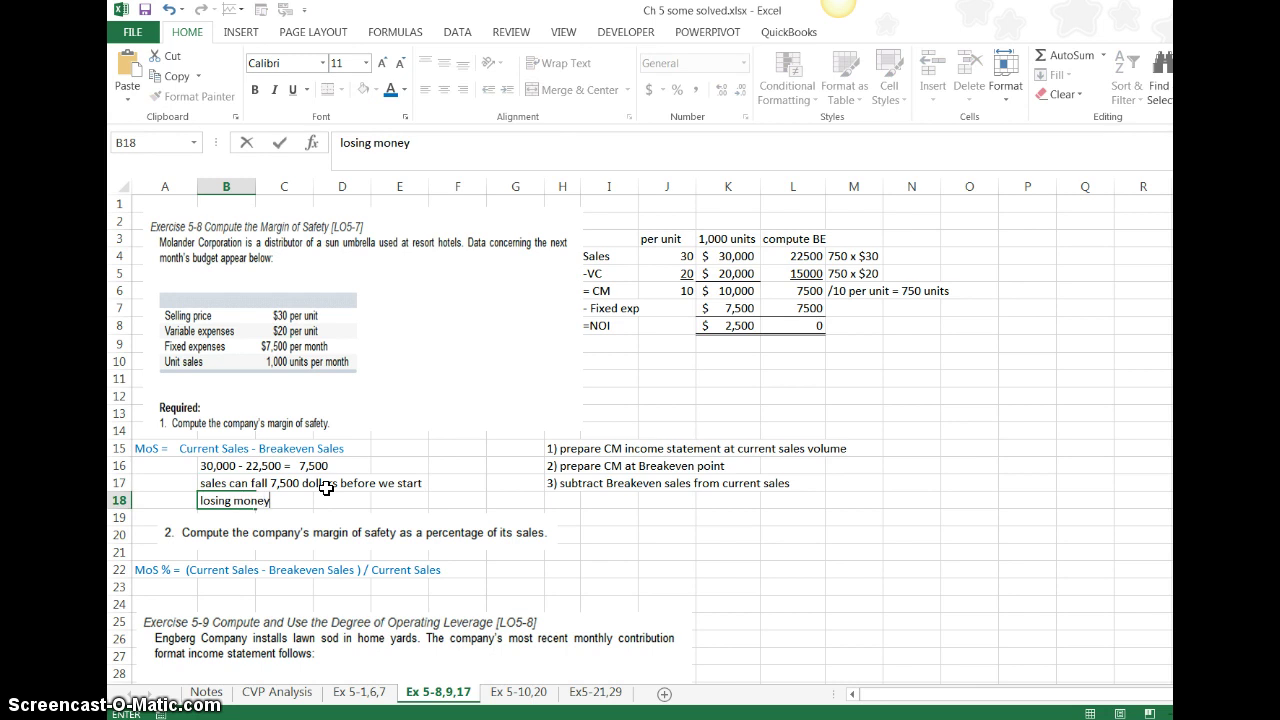
key(Return)
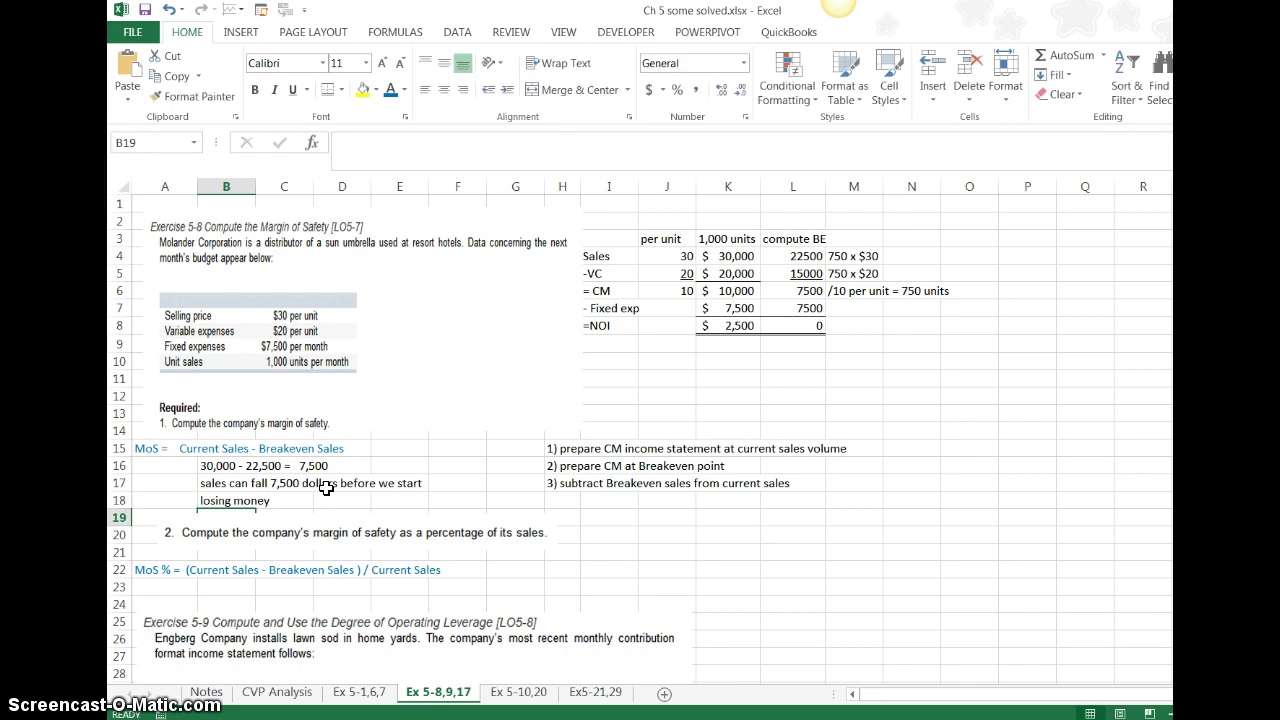
Write the margin of safety percentage working "30,000 - 22,500 )/ 30,000" as text in B23, under the MoS % formula.
click(805, 552)
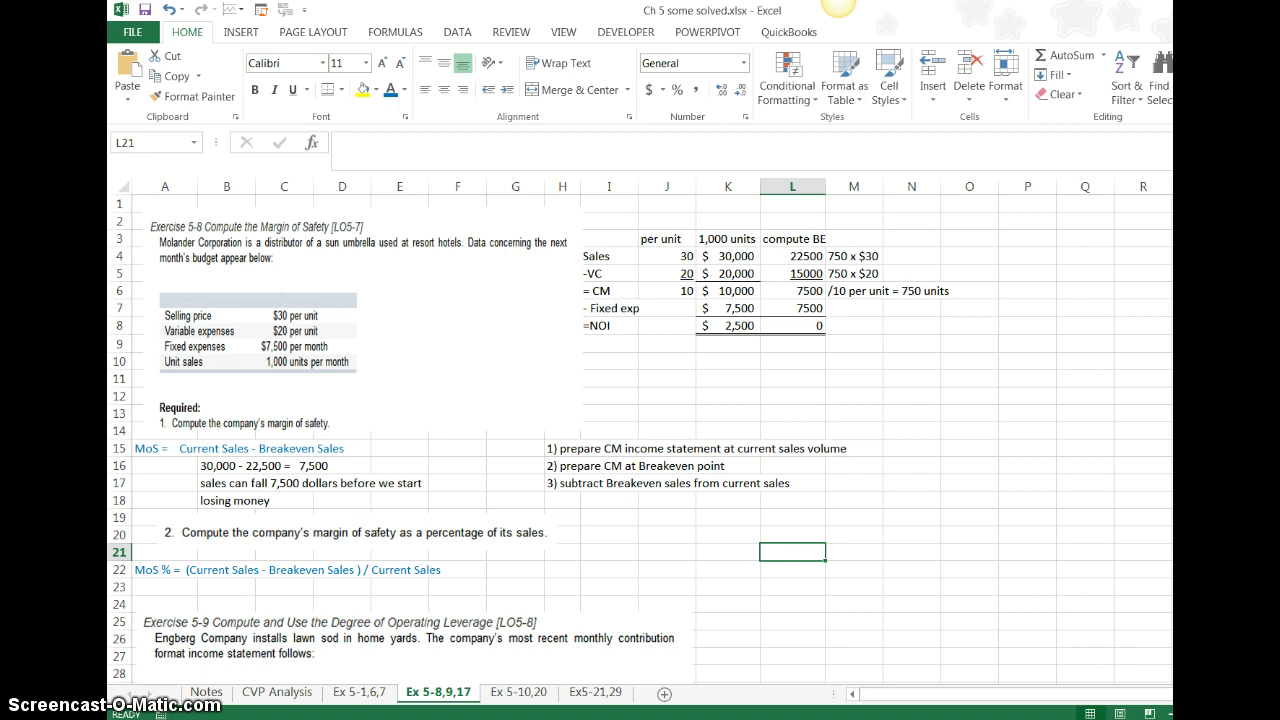
scroll(266, 321, down, 3)
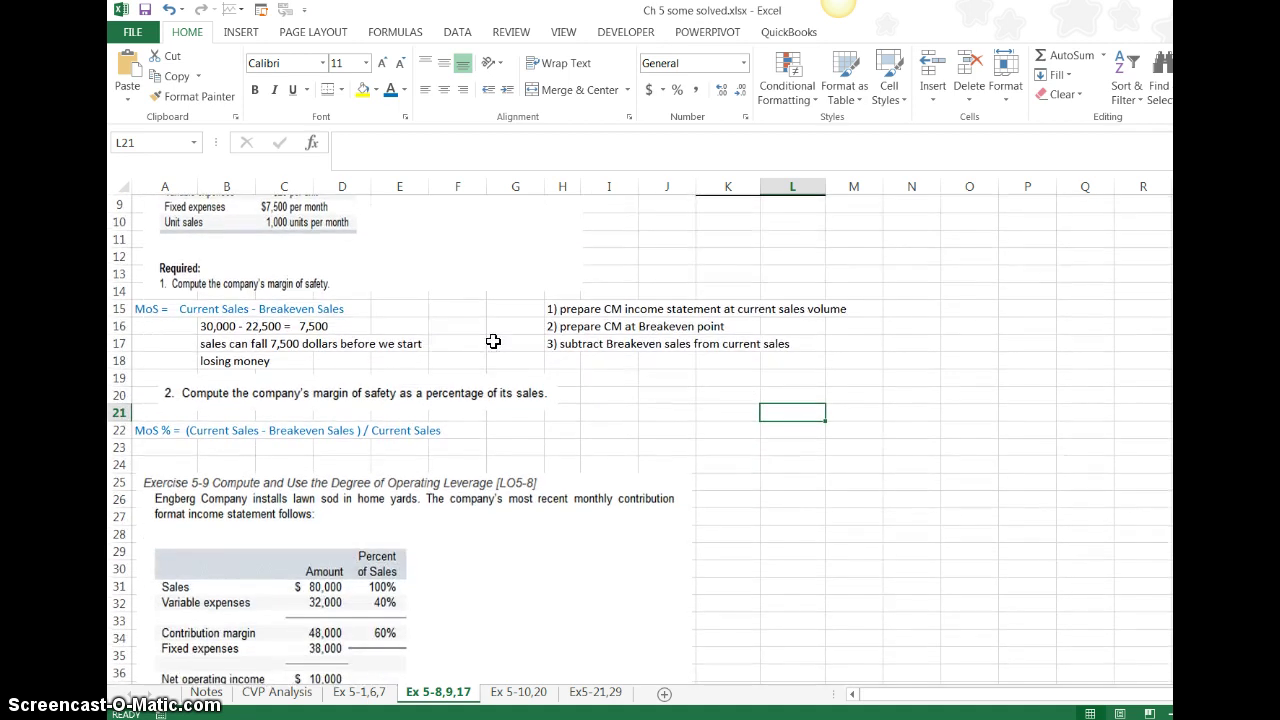
click(201, 443)
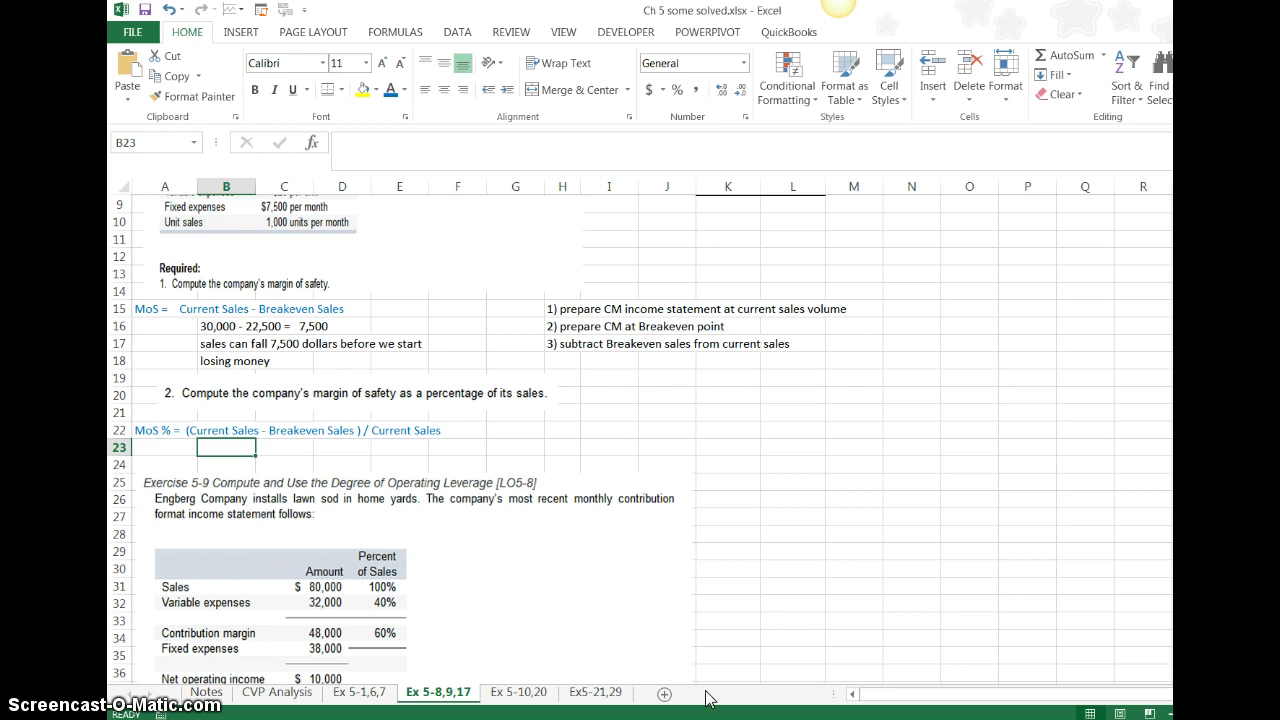
text(30,000)
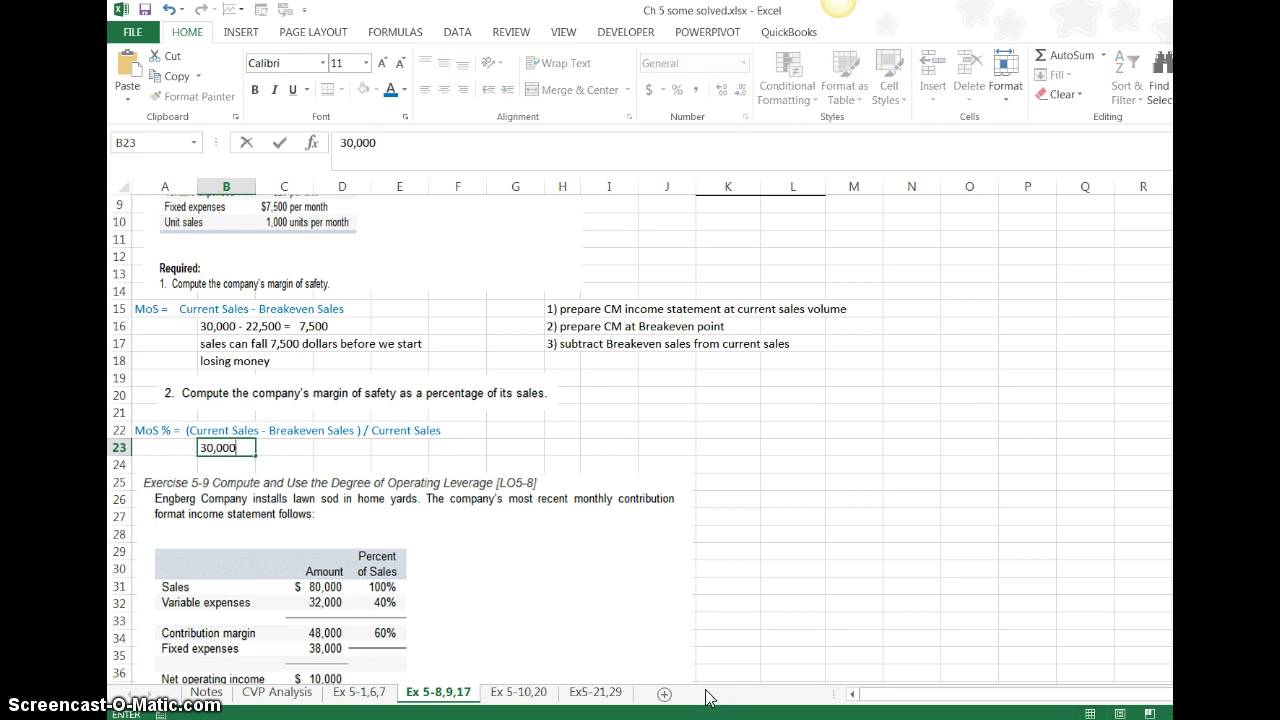
text( - 22,500)
text( )/)
text( 30,00)
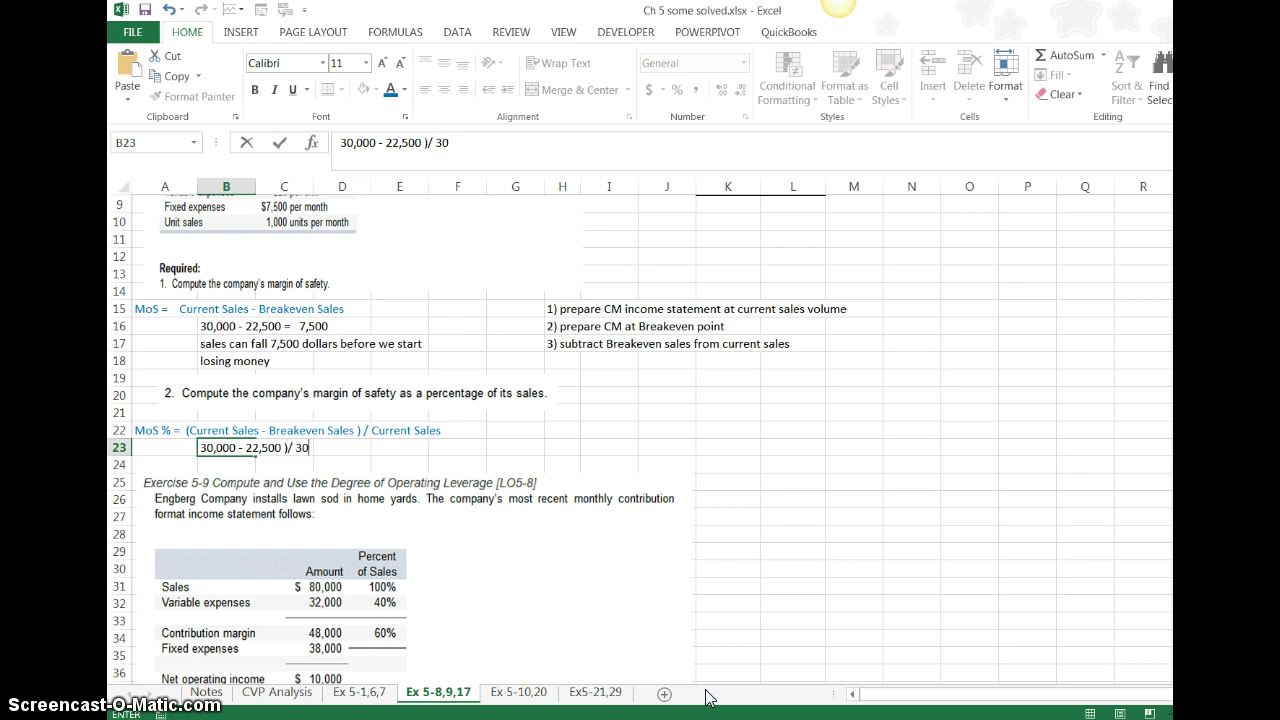
text(0)
Add the missing opening parenthesis at the start of the working in B23 so it reads "(30,000 - 22,500 )/ 30,000".
key(F2)
click(198, 448)
text(9)
key(Return)
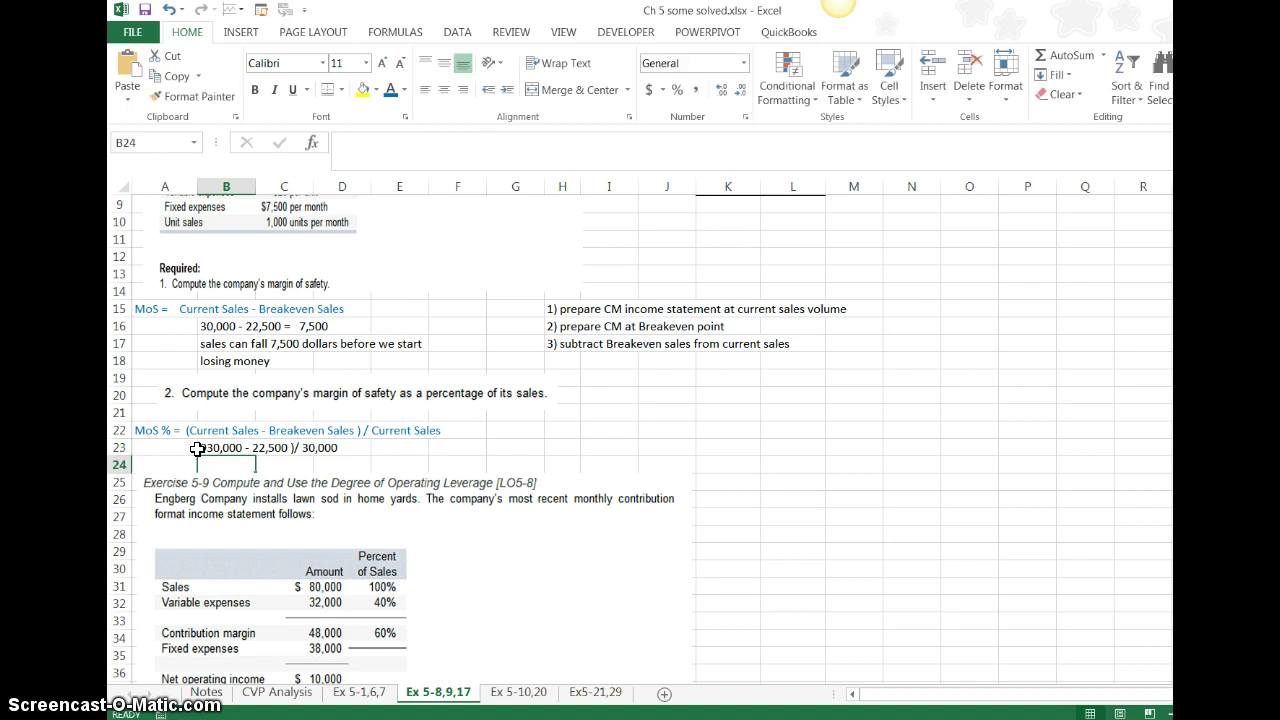
click(198, 448)
key(F2)
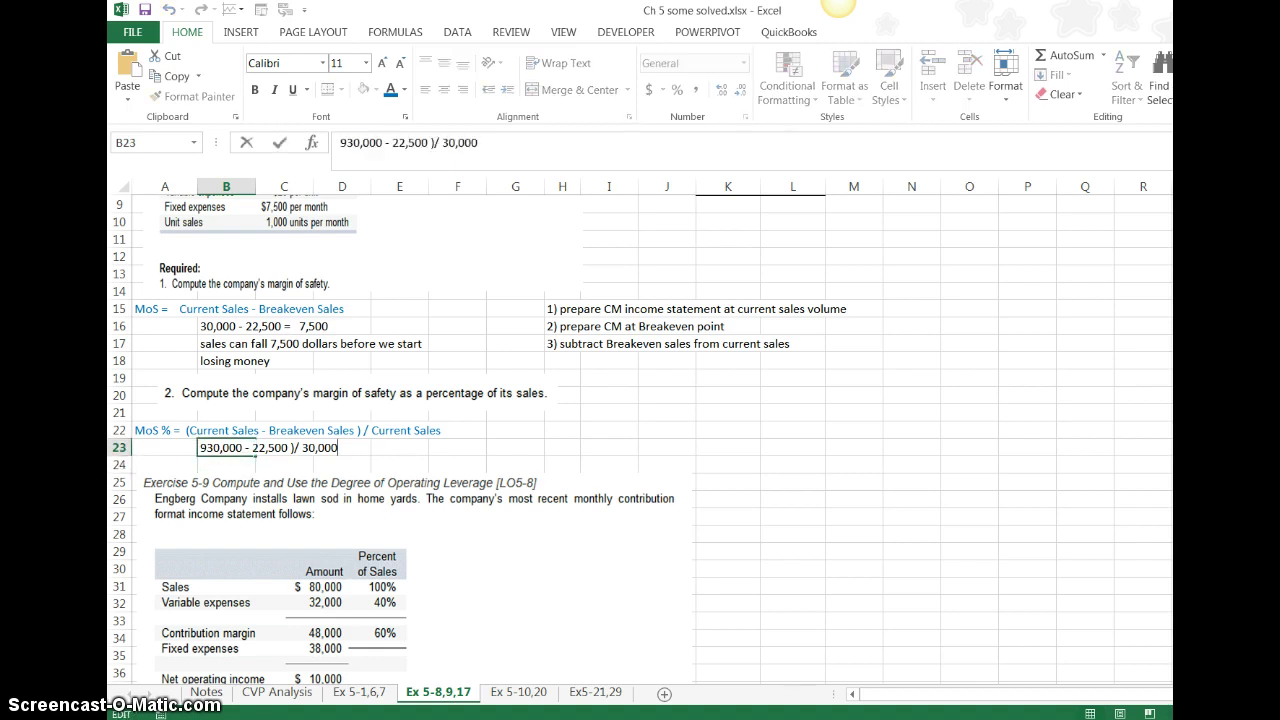
mouse_move(940, 705)
key(Delete)
text(()
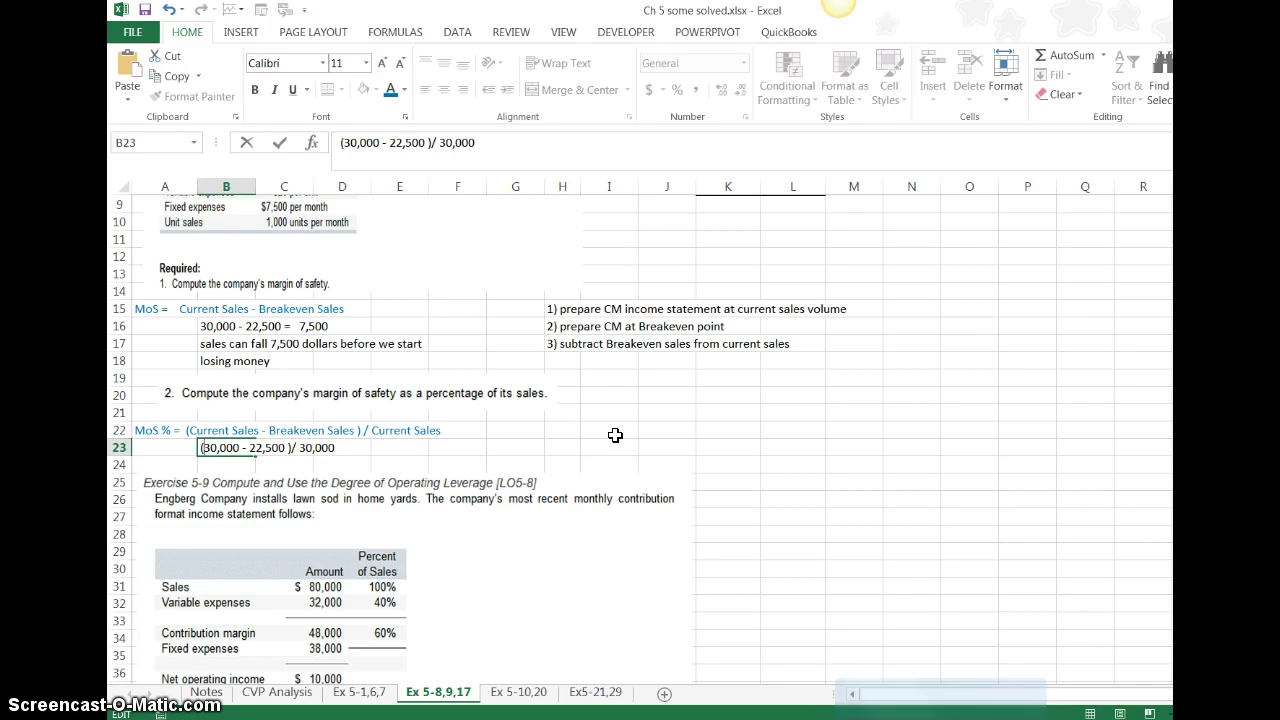
Compute the margin of safety percentage in E23 with =7500/30000 and format the cell as a percentage.
click(403, 449)
text(=)
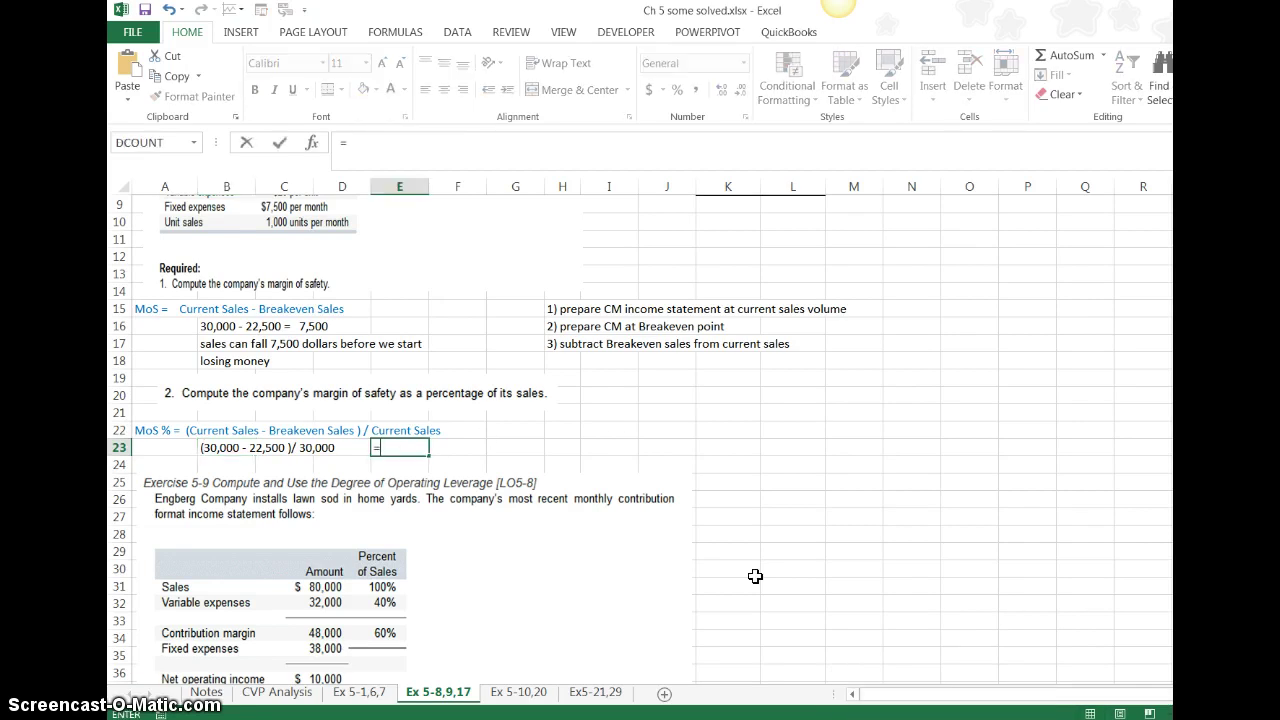
text(7500/300)
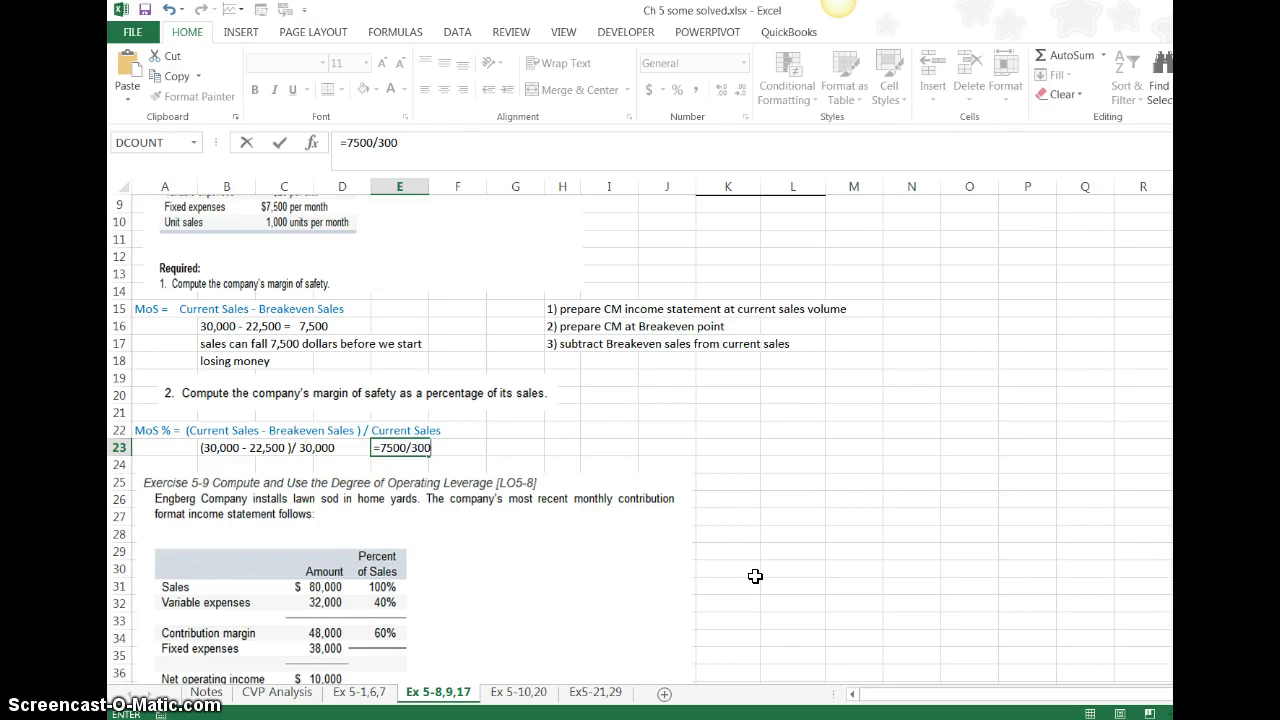
text(00)
key(Return)
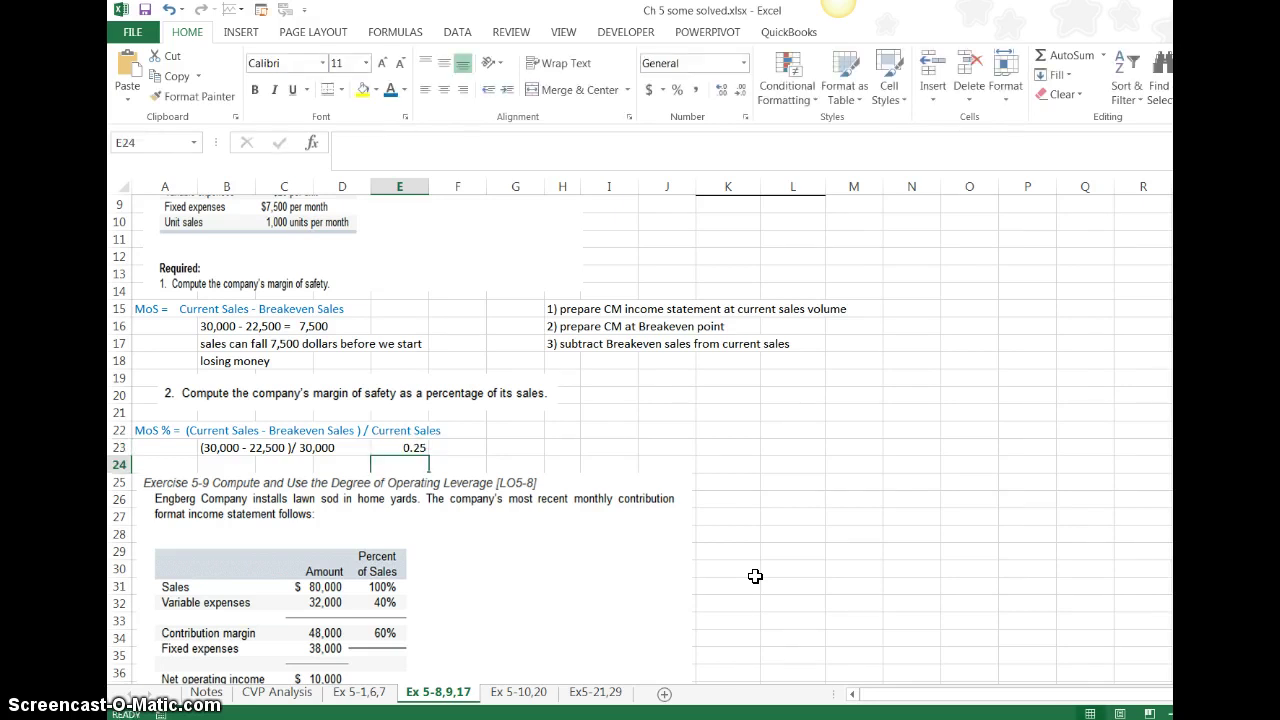
key(Up)
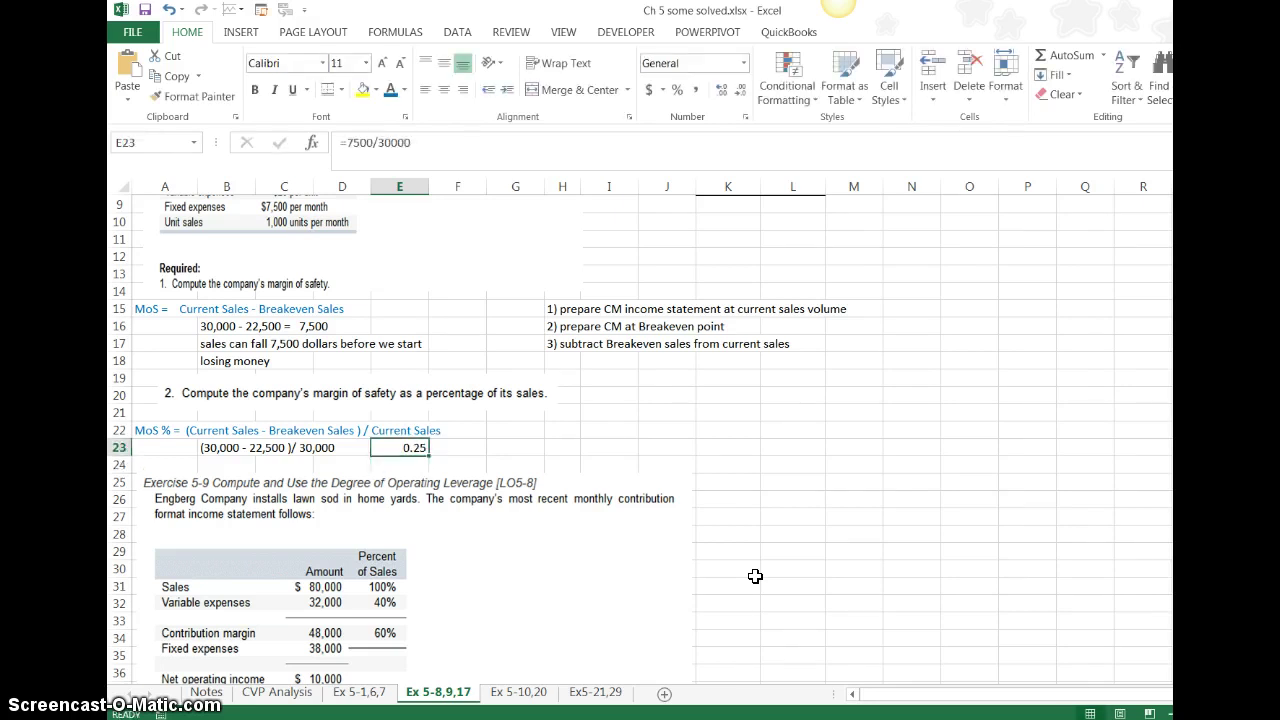
click(677, 89)
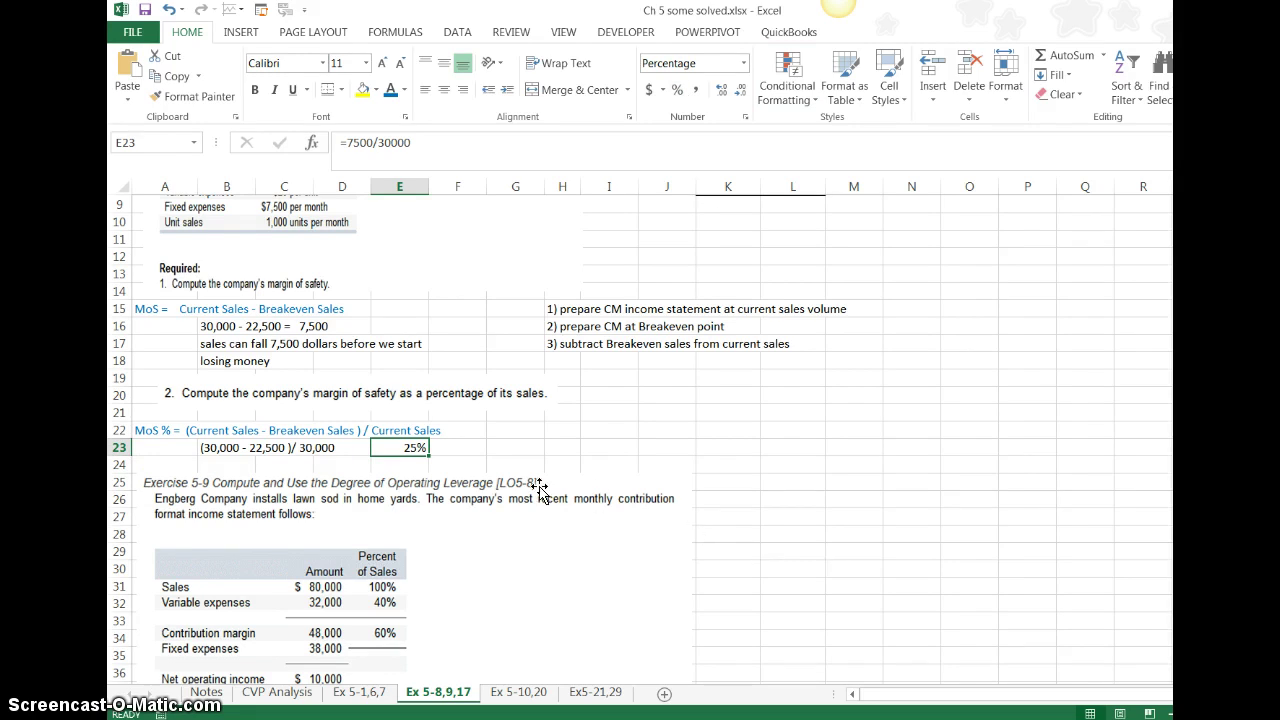
Write the note "1,000 units at current levels, if sales fall 25% or down to 750" in G23, beside the percentage result.
click(515, 448)
text(10)
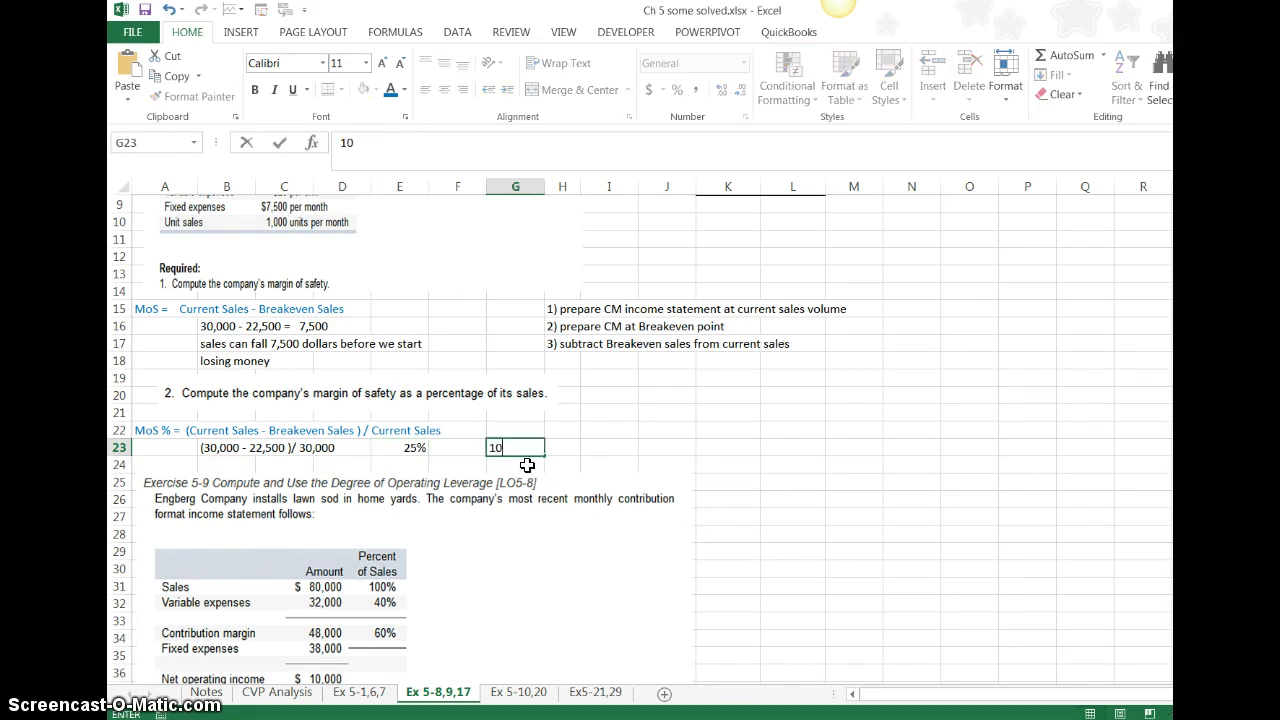
key(BackSpace)
text(m999)
key(BackSpace)
key(BackSpace)
key(BackSpace)
key(BackSpace)
text(,000 units at cu)
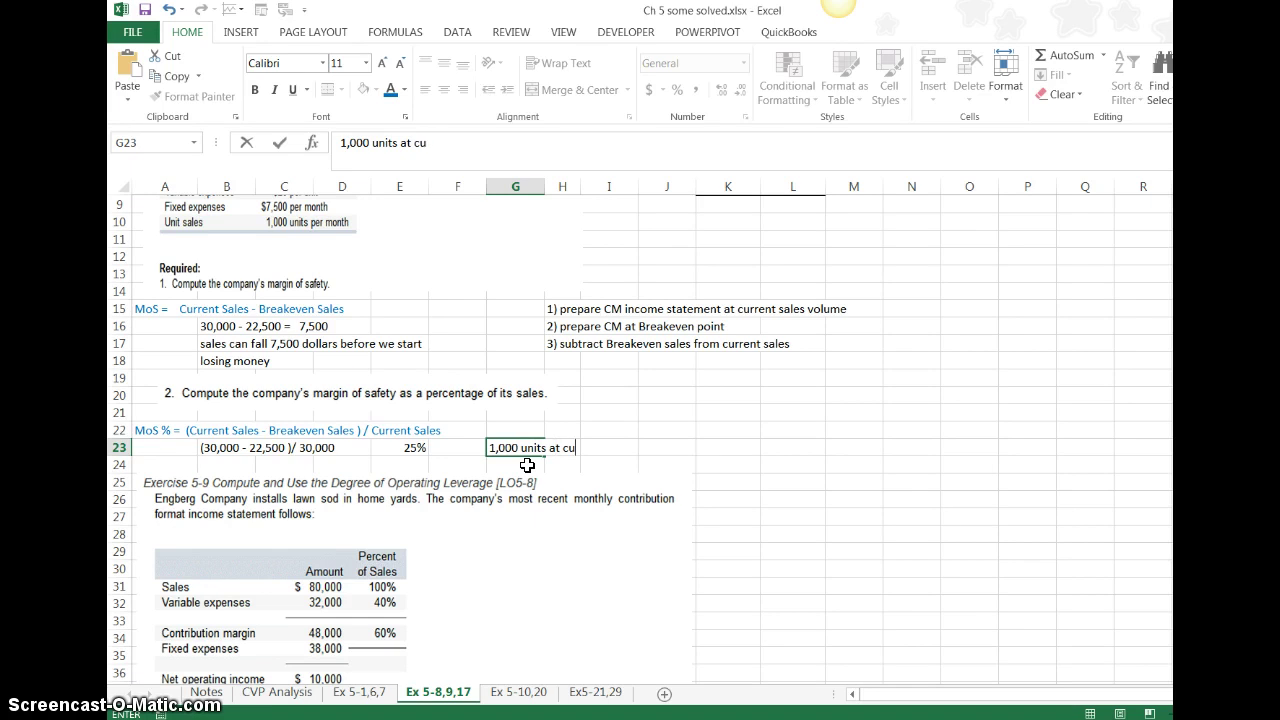
text(rrent levels, if sale)
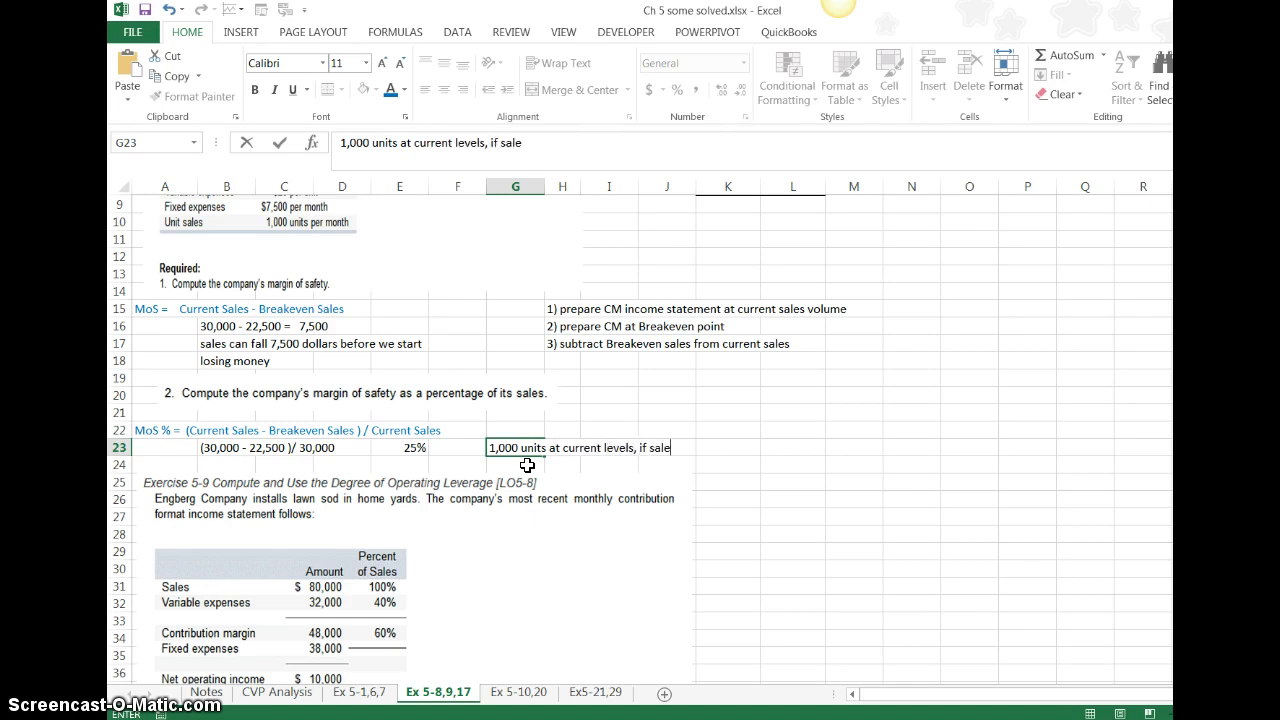
text(s fall 25% or)
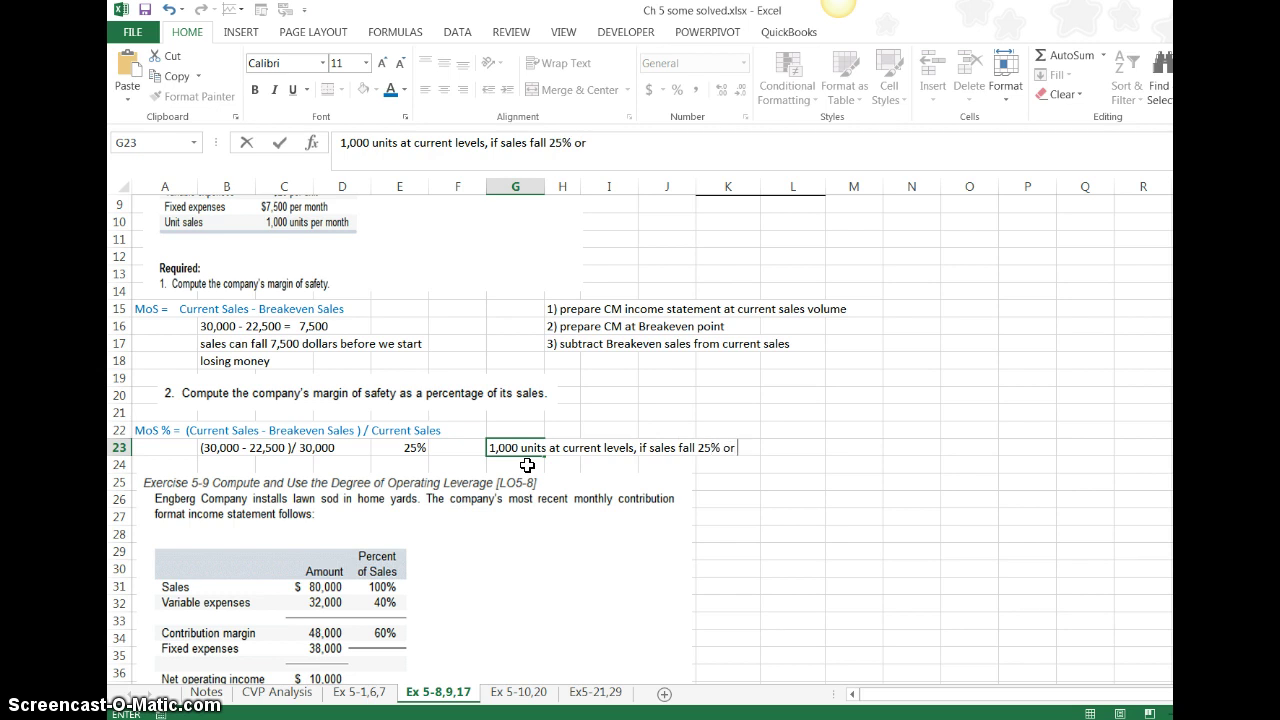
text( down to 750)
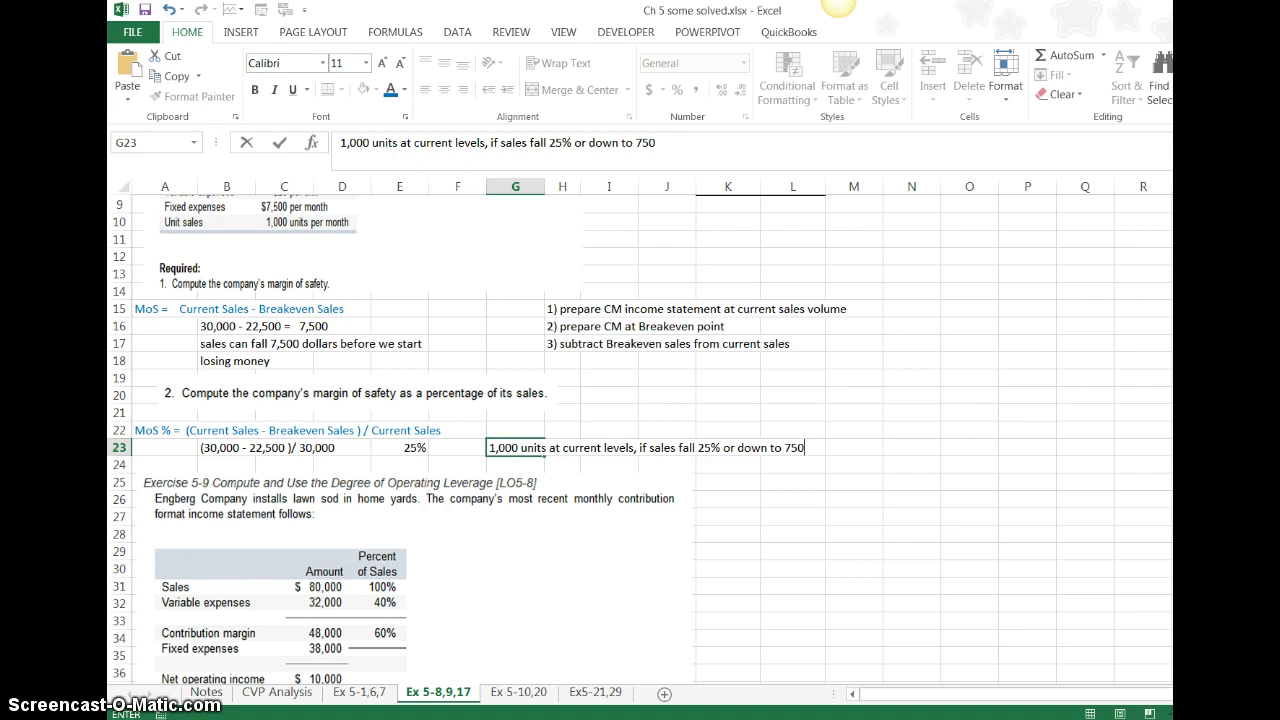
scroll(800, 320, up, 3)
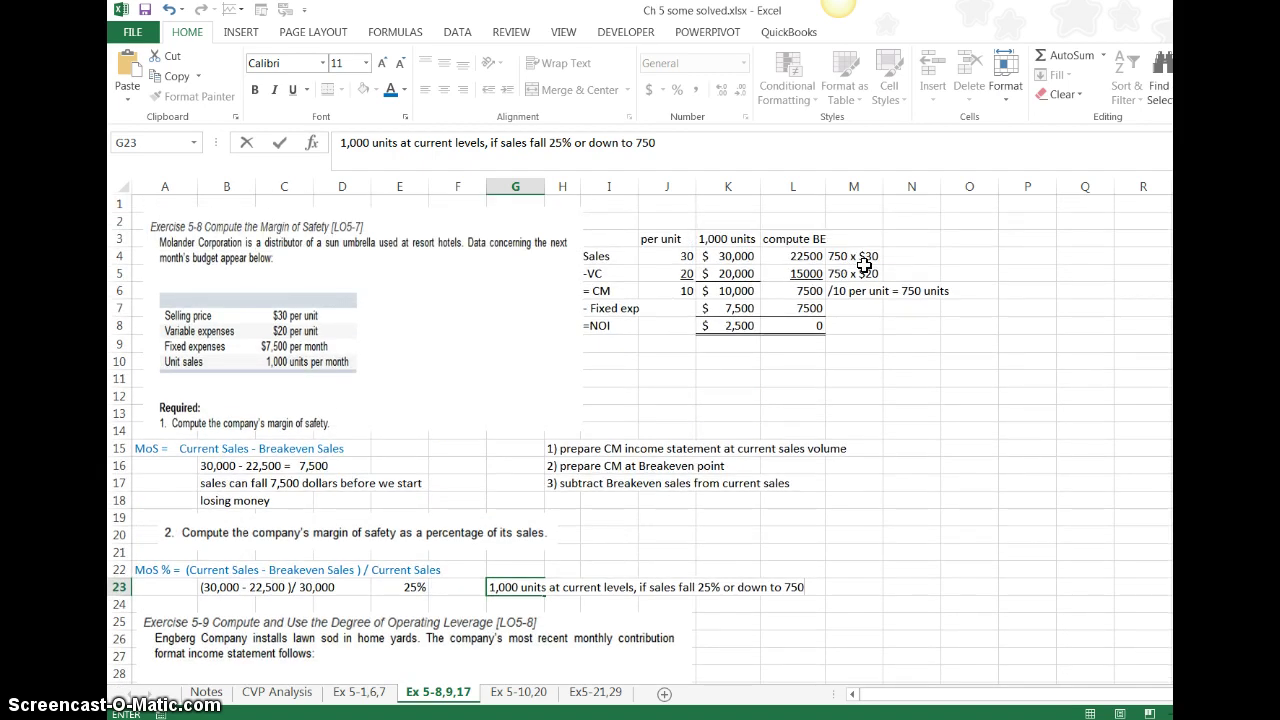
click(800, 329)
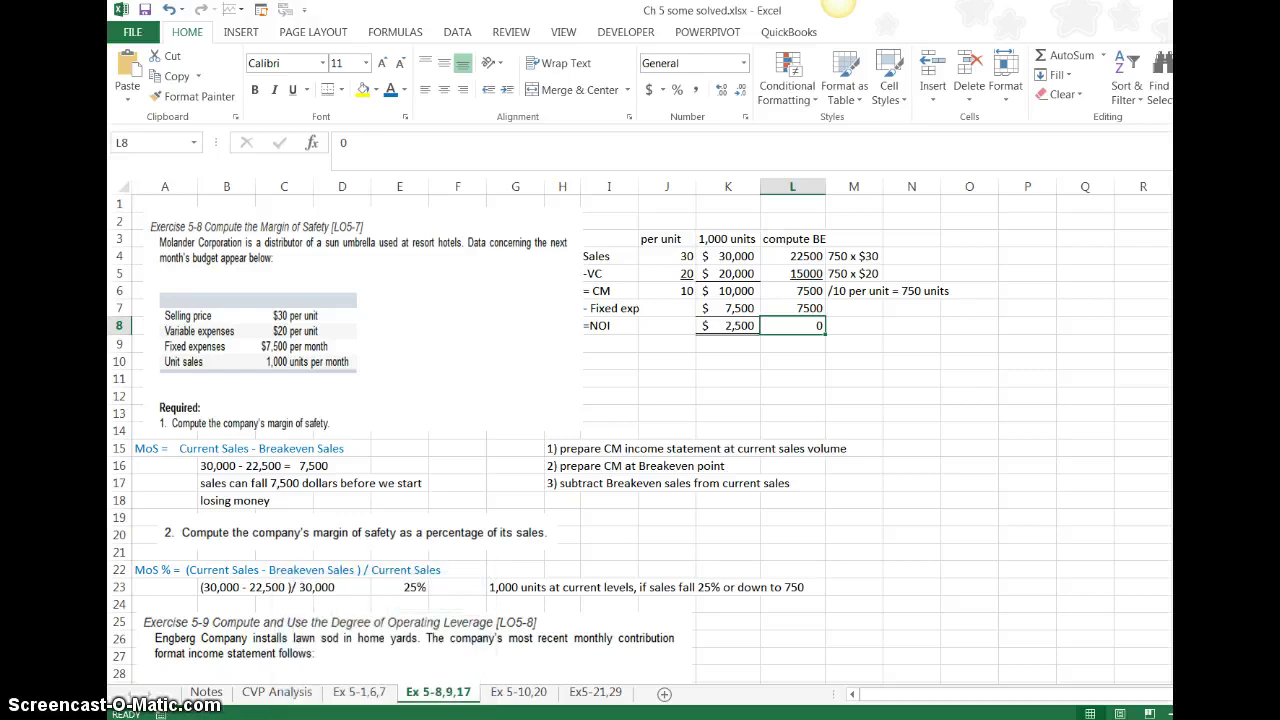
Write the heading "1) compute Degree of Operating Leverage" in K31, beside the Exercise 5-9 income statement.
scroll(640, 440, down, 7)
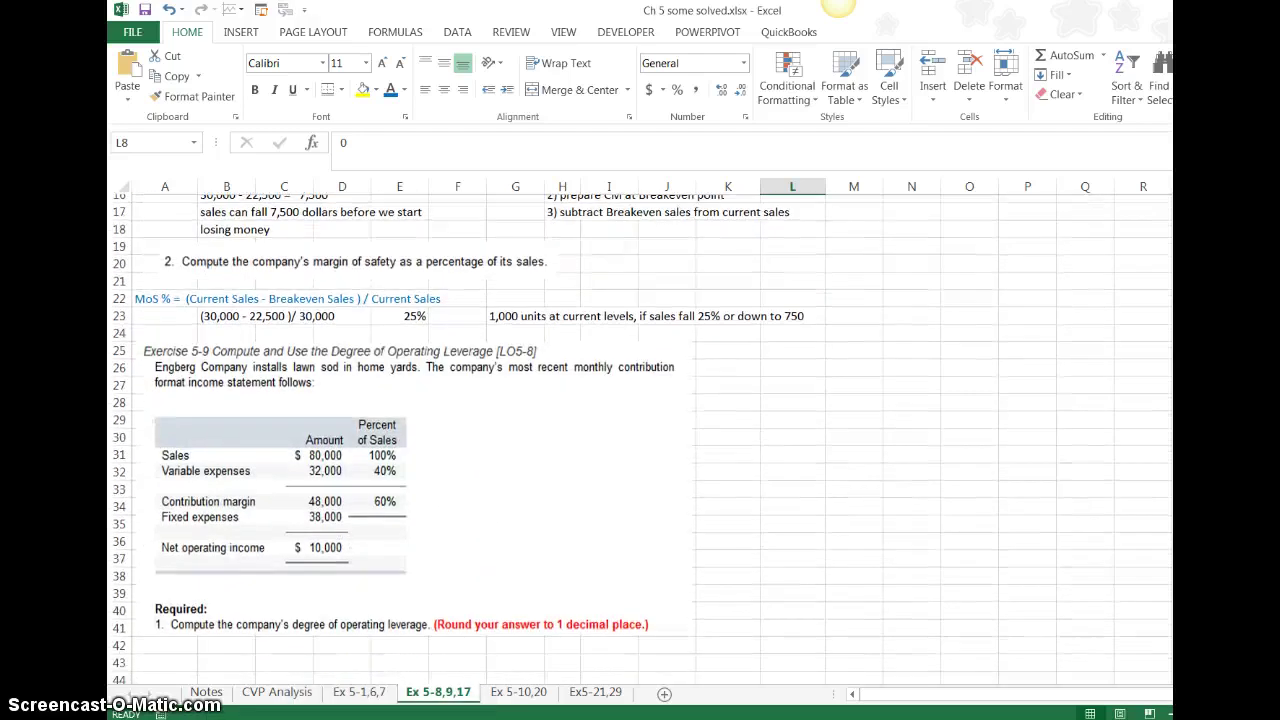
scroll(640, 440, up, 2)
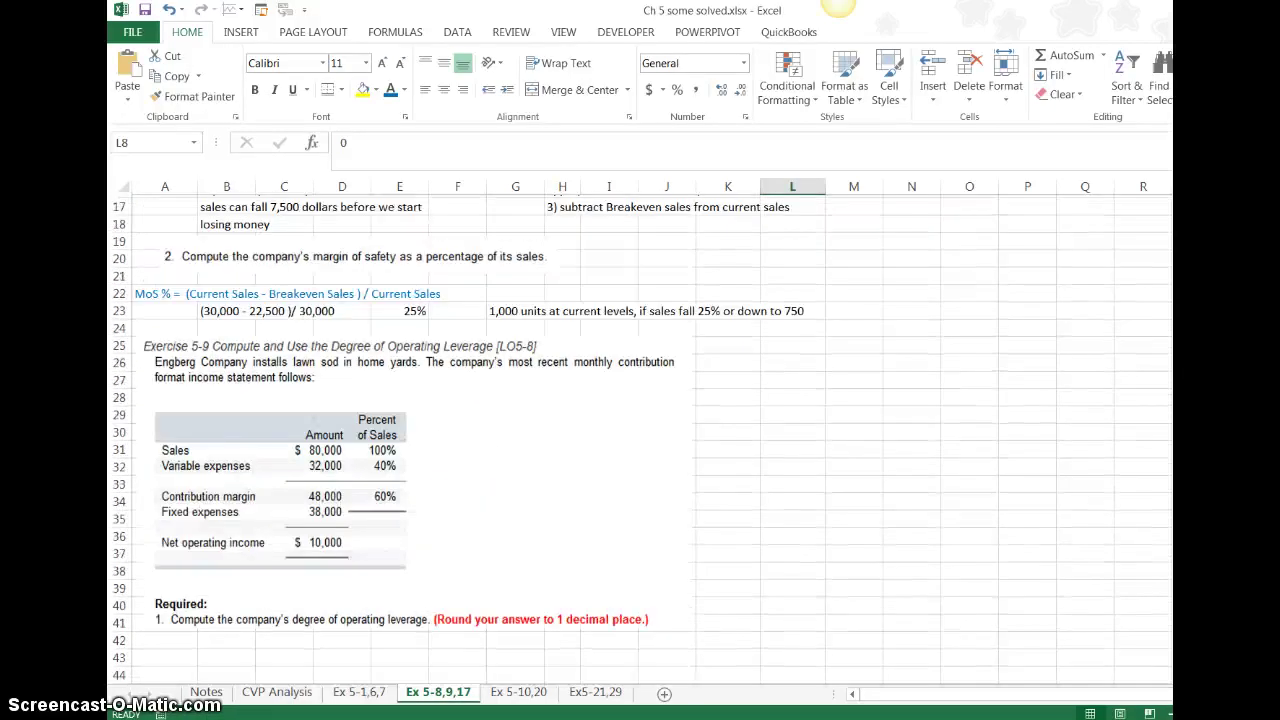
scroll(1109, 429, down, 1)
click(778, 362)
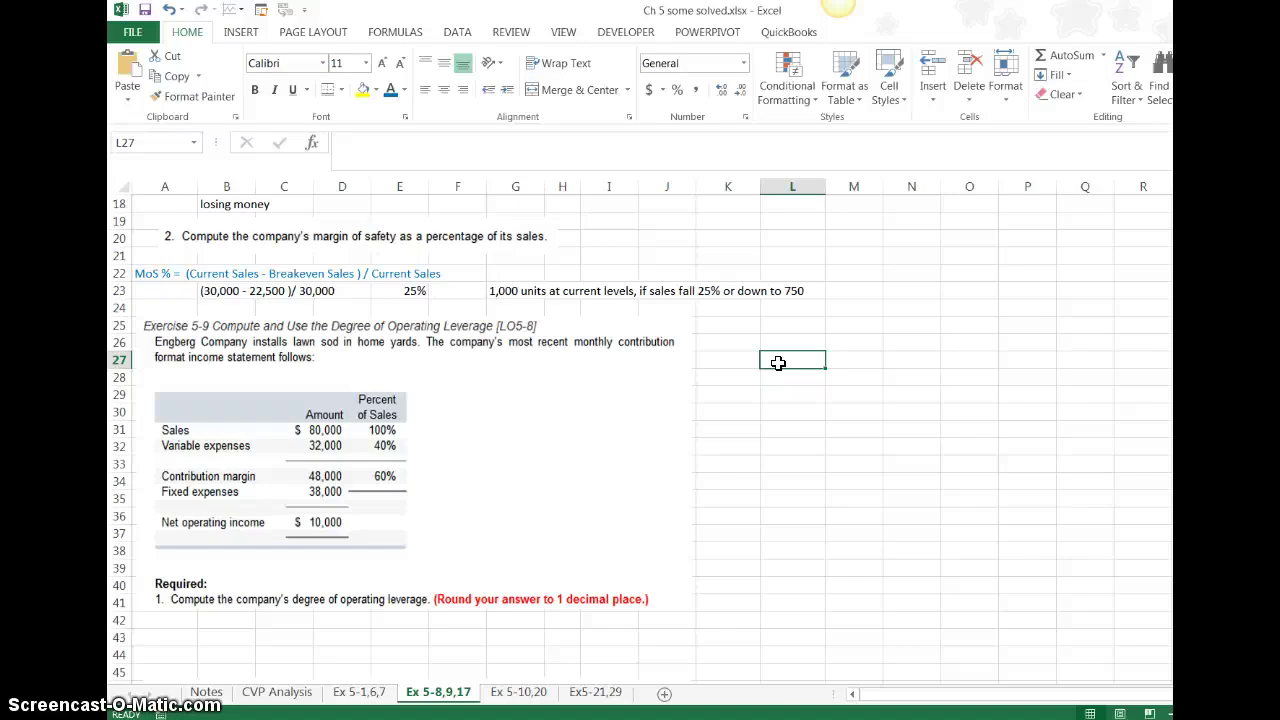
key(Down)
key(Down)
key(Down)
key(Down)
key(Left)
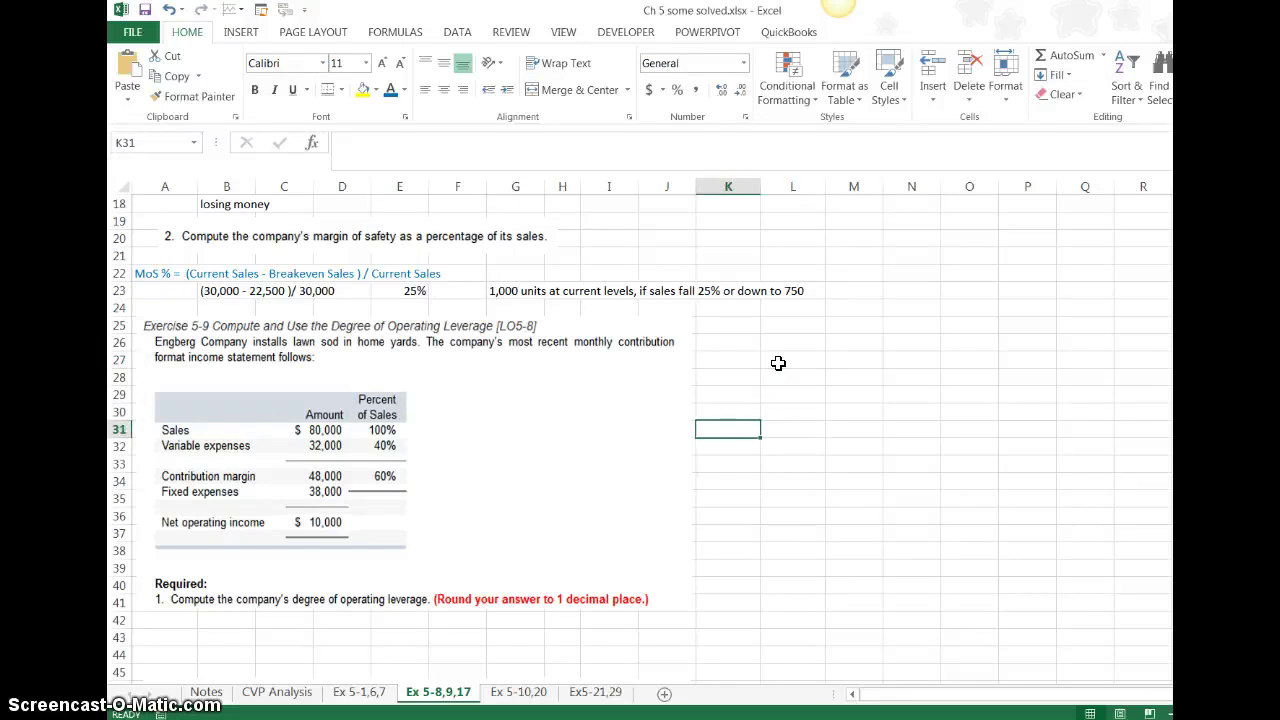
text(1)  c)
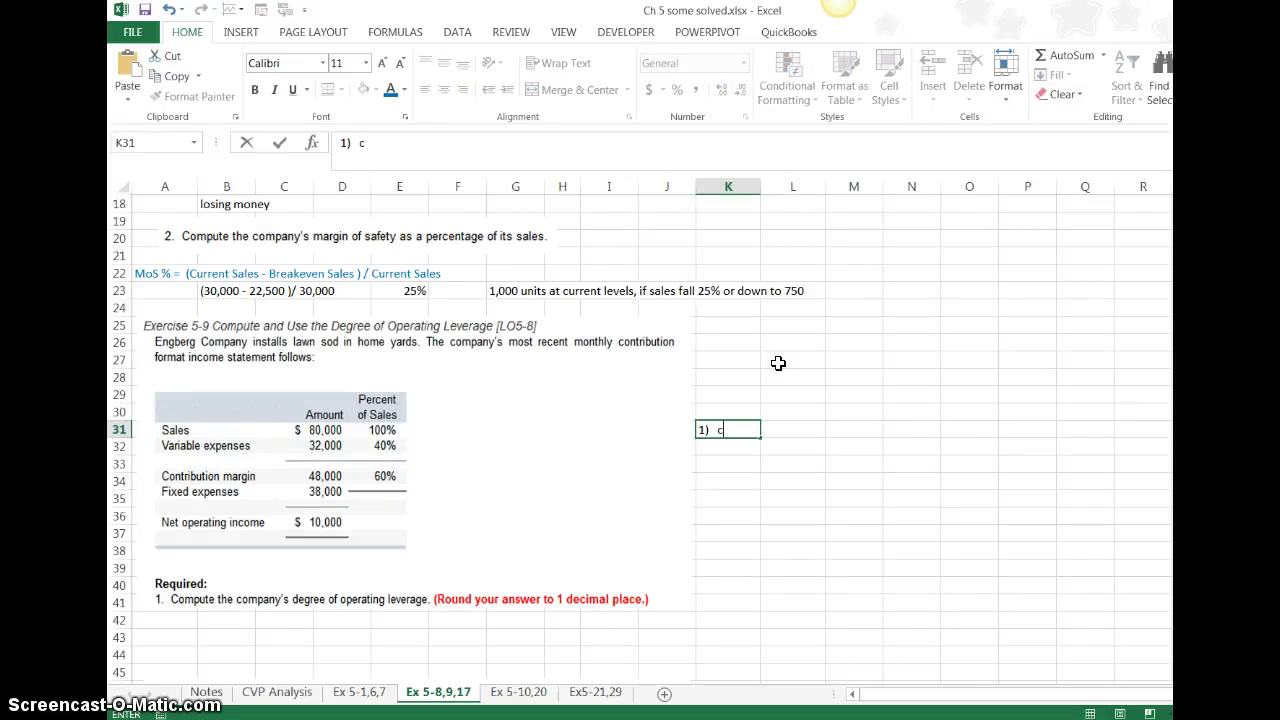
text(ompute Degr)
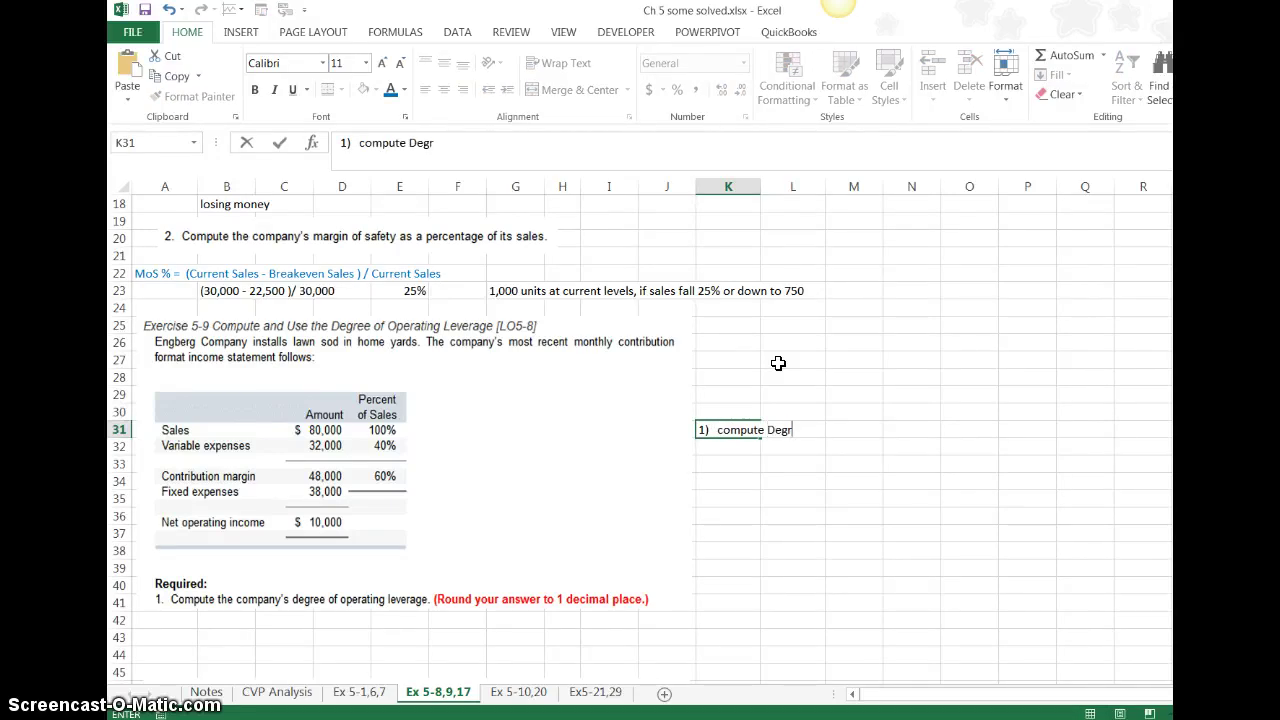
text(ee of Operat)
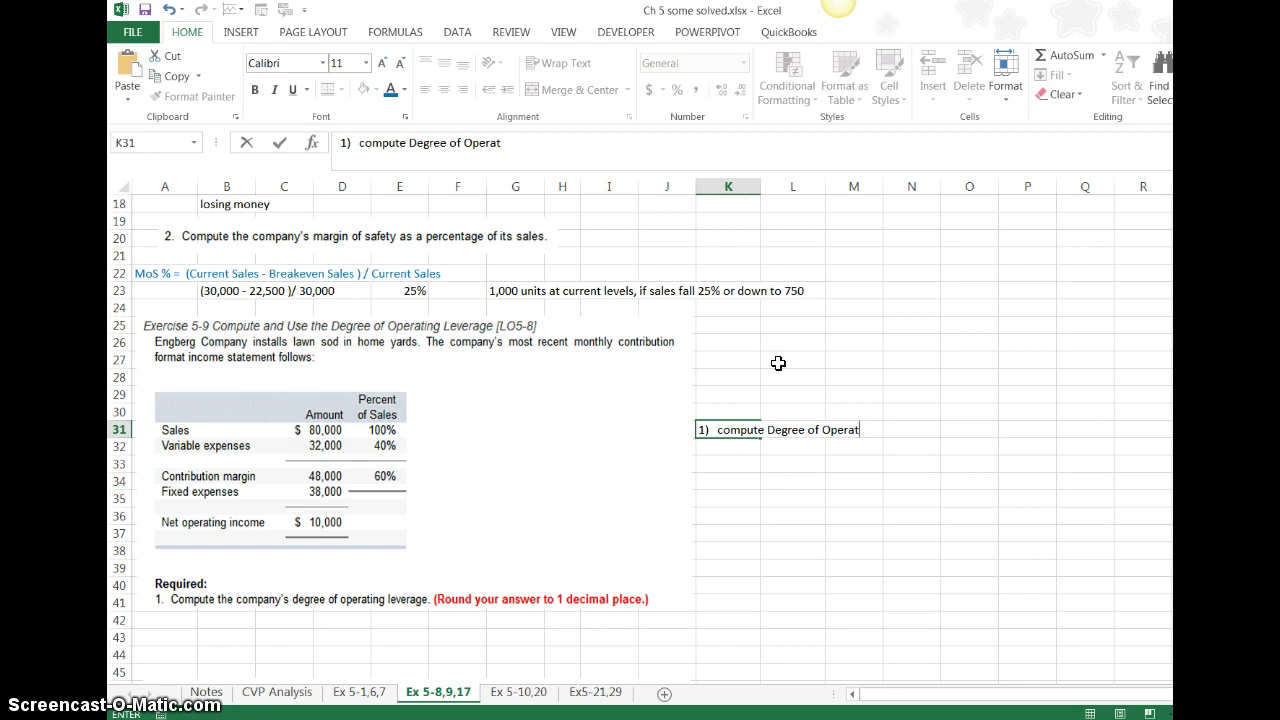
text(ing Leverage)
key(Return)
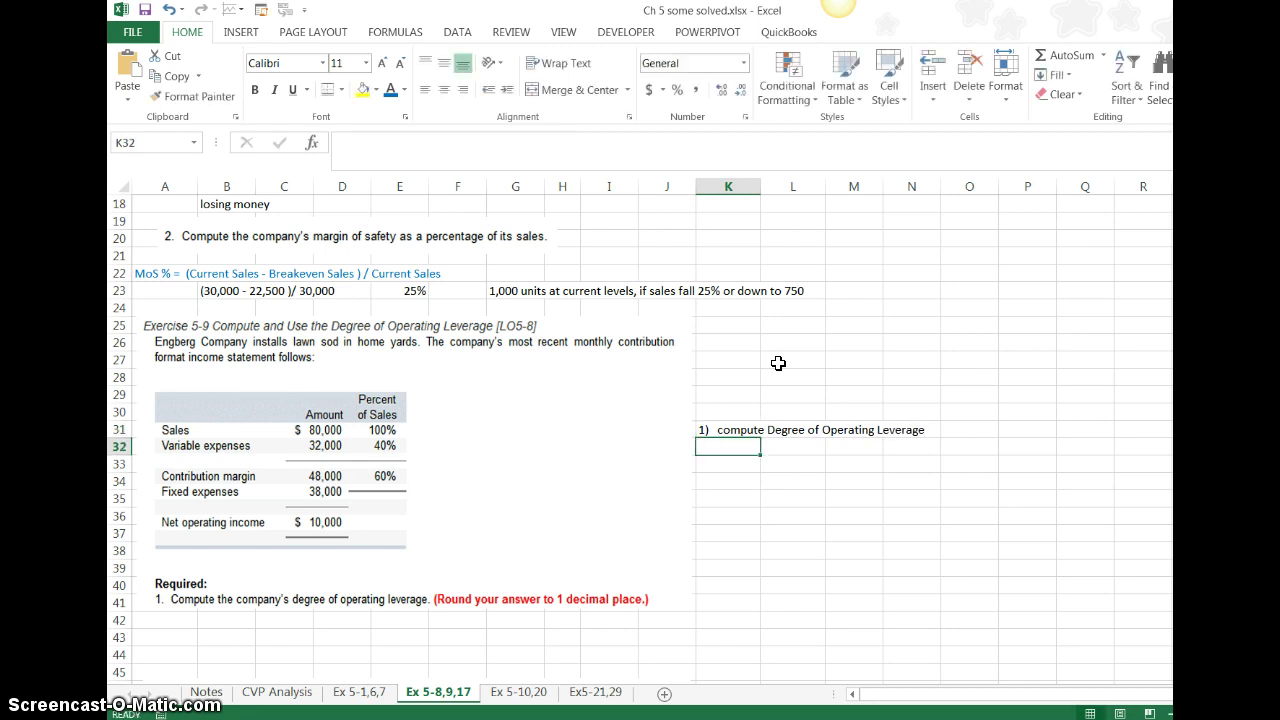
Write the first operating leverage formula, "Contribution Margin / Net Operating Income", as text in K33.
key(Return)
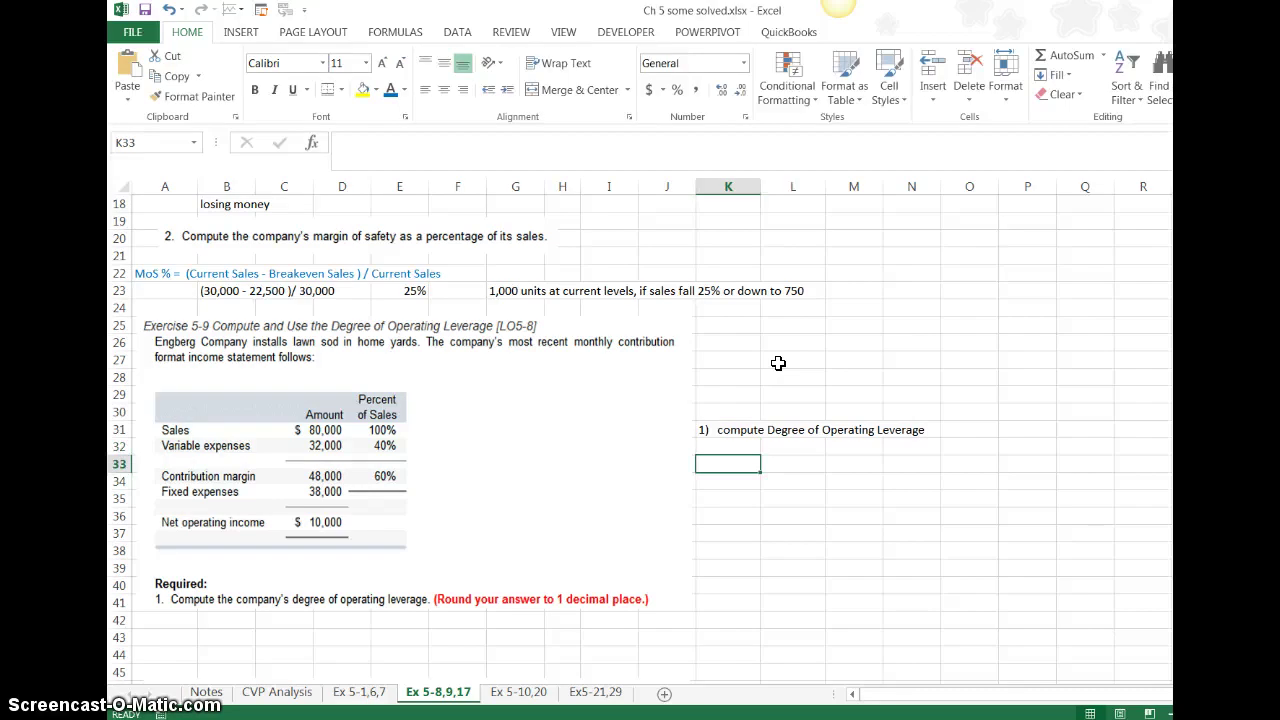
text(C)
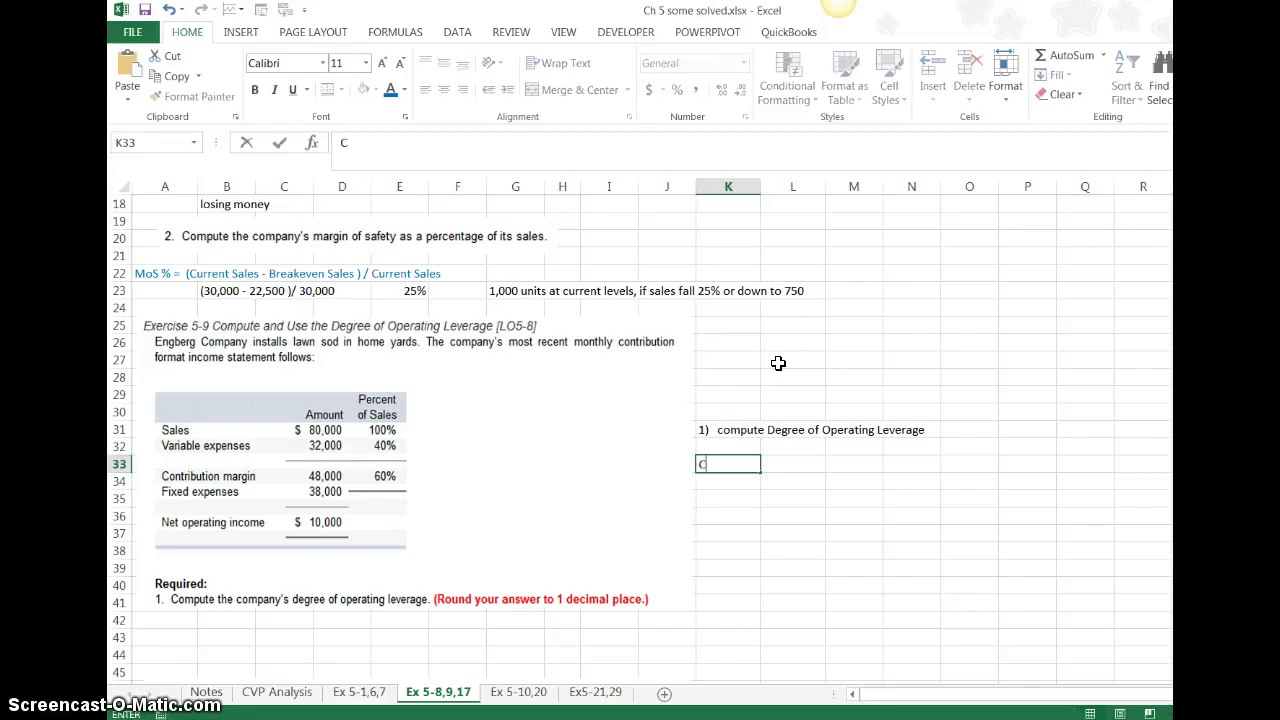
text(ontiibution Margin / No)
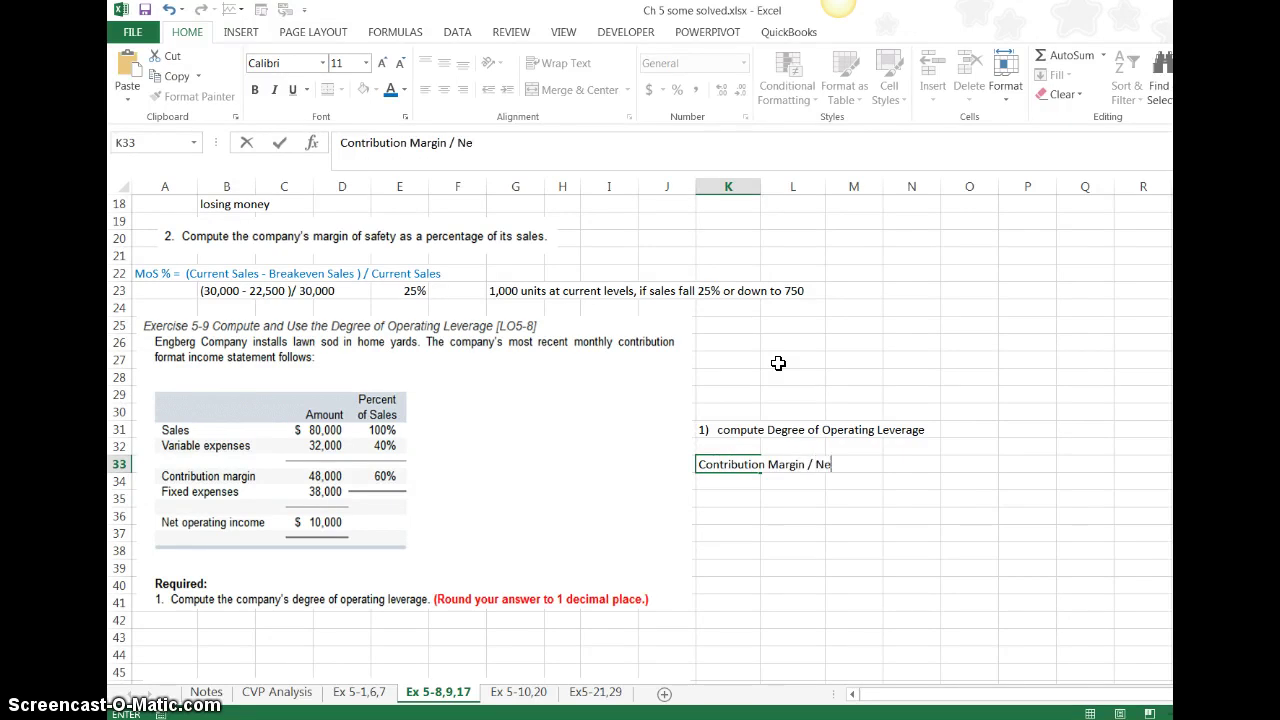
text(t Operating )
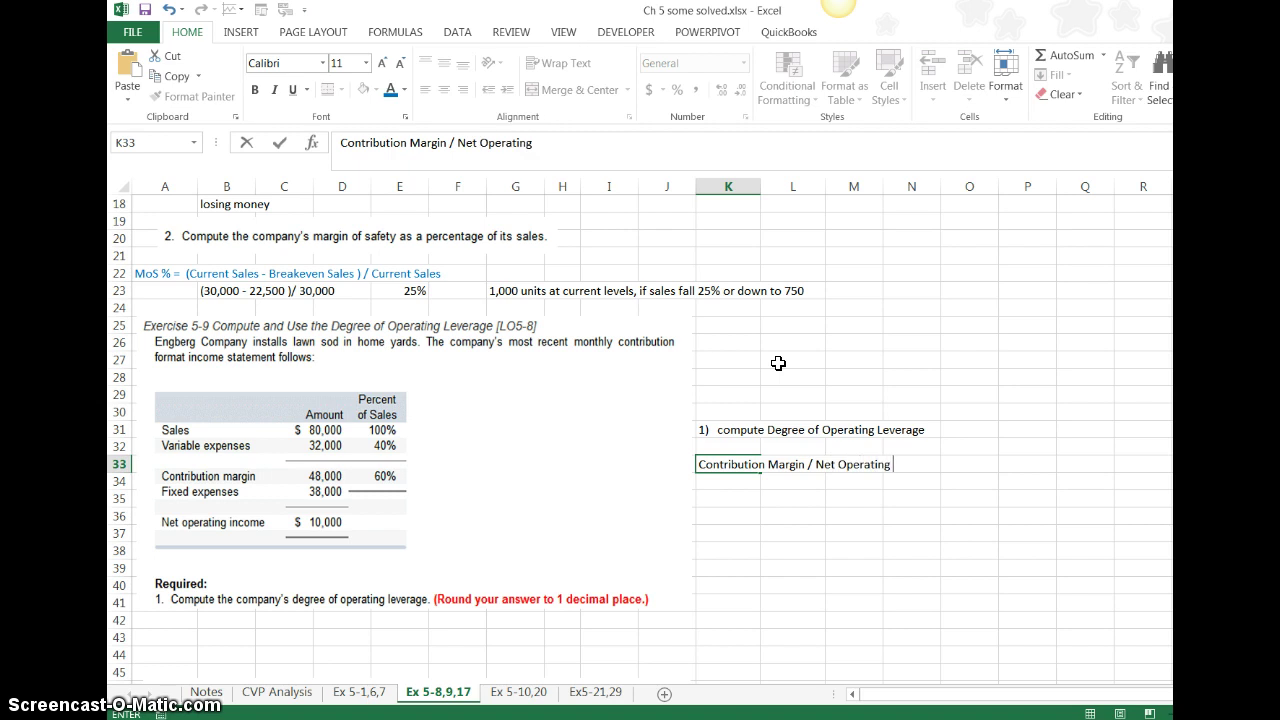
text(Income)
key(Return)
Write the alternative formula "Fixed Expenses / Net Operating Income + 1" as text in K35.
key(Return)
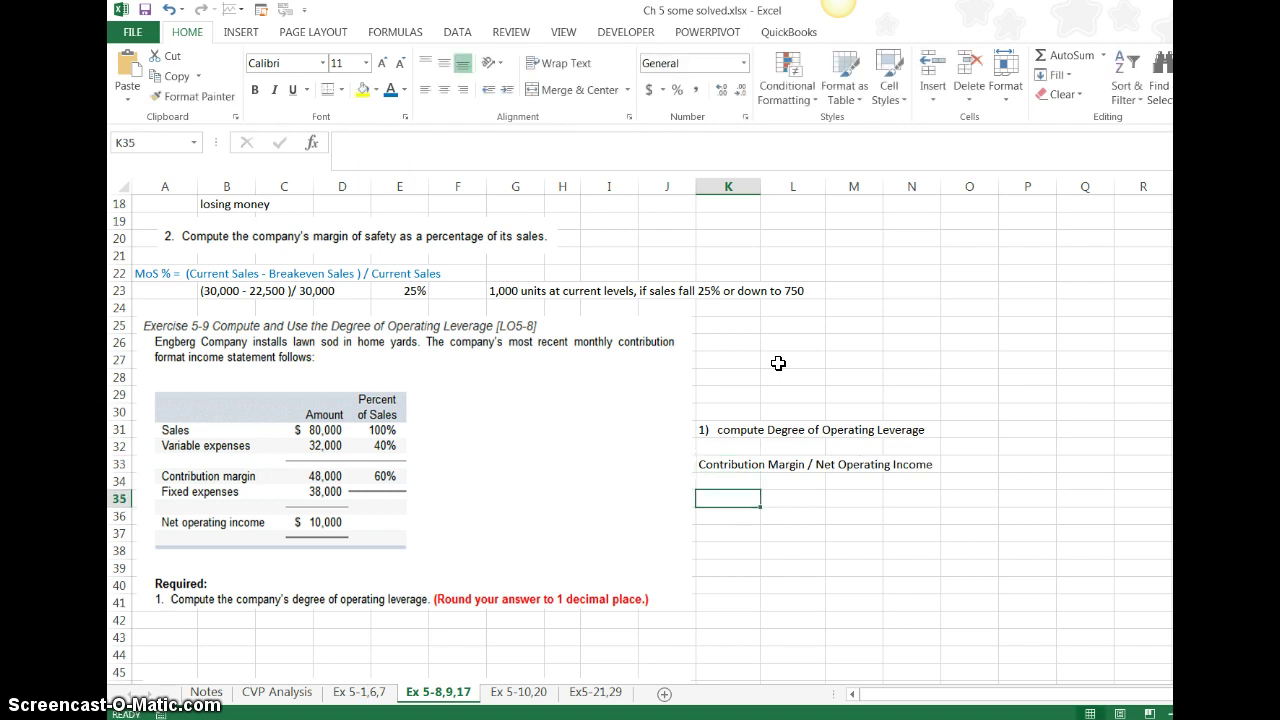
text(Fixed)
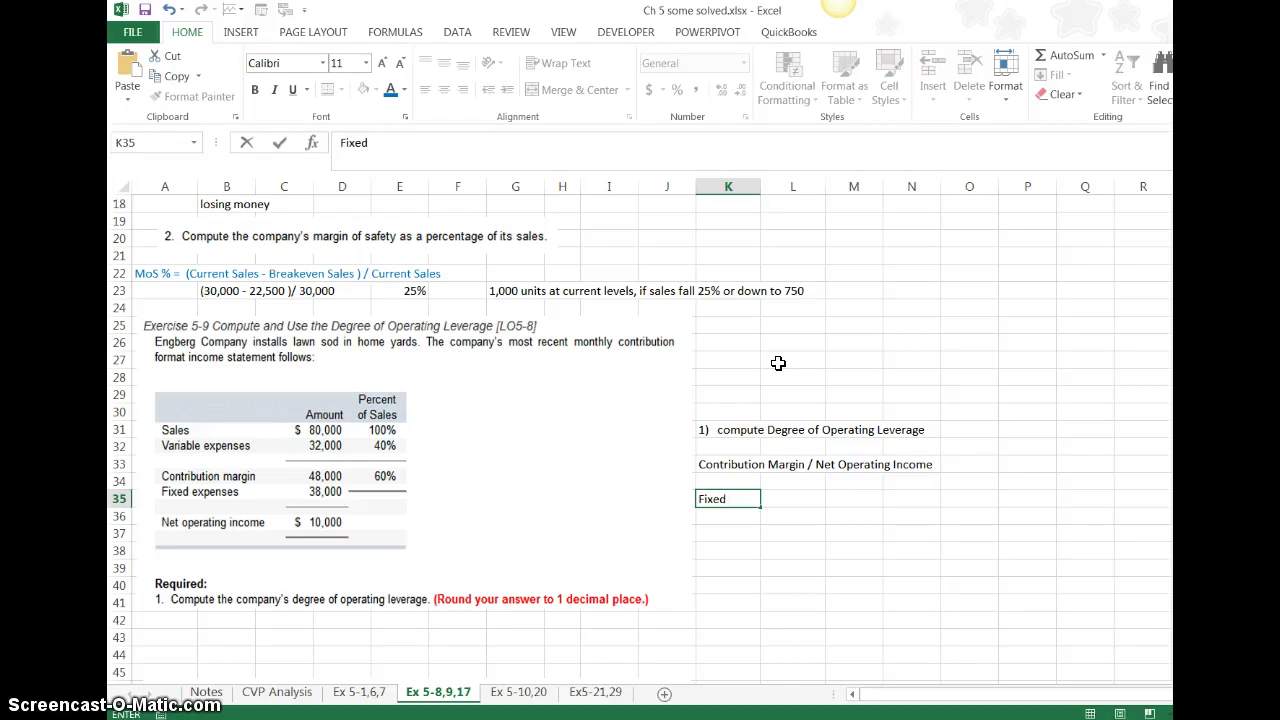
text( Expenses / Net Opert)
text(ting i)
key(BackSpace)
text(Income )
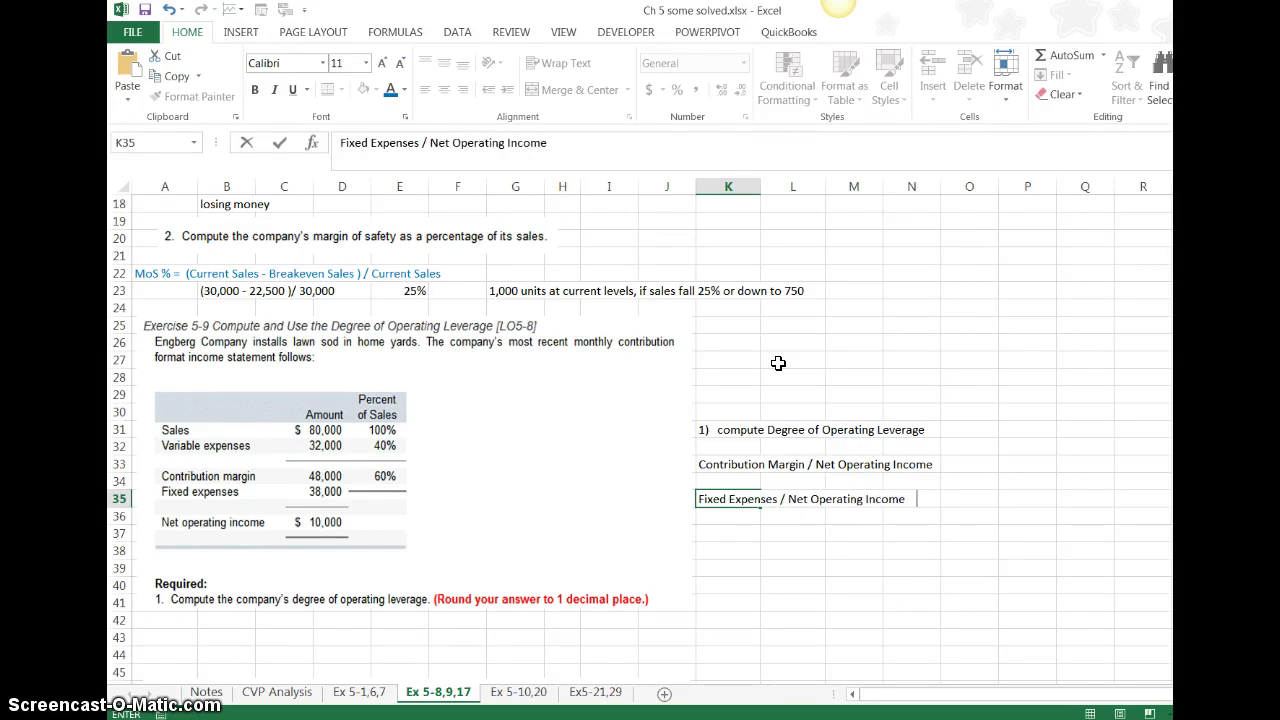
text(  + 1)
key(Return)
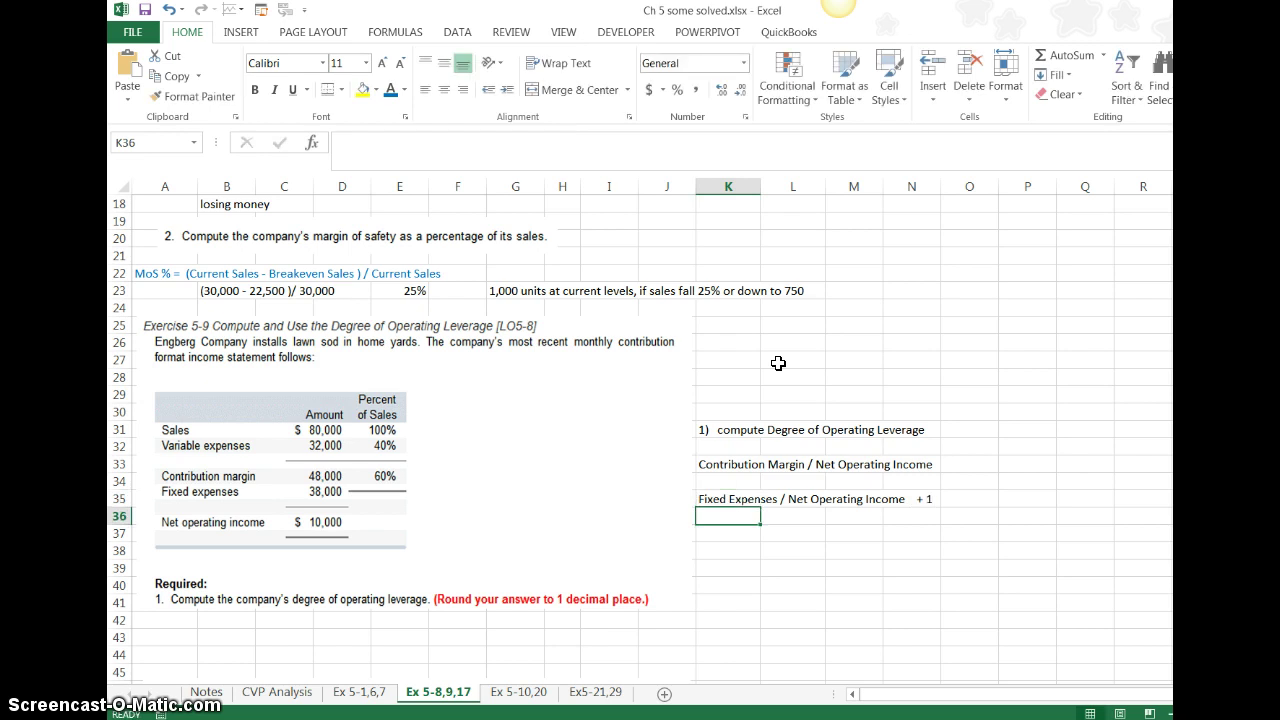
Write the third method, "reciprocal of the Margin of Safety %", in K37 with "1/ MoS%" beneath it in K38.
key(Return)
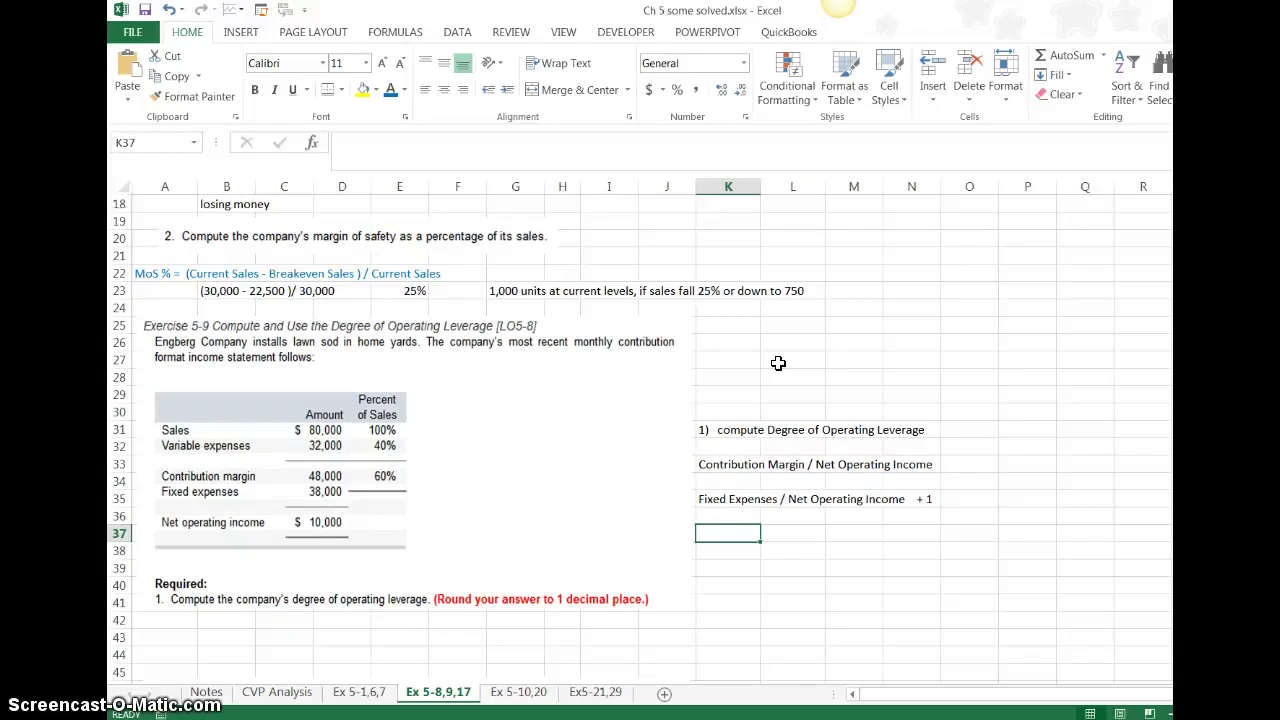
text(recipro)
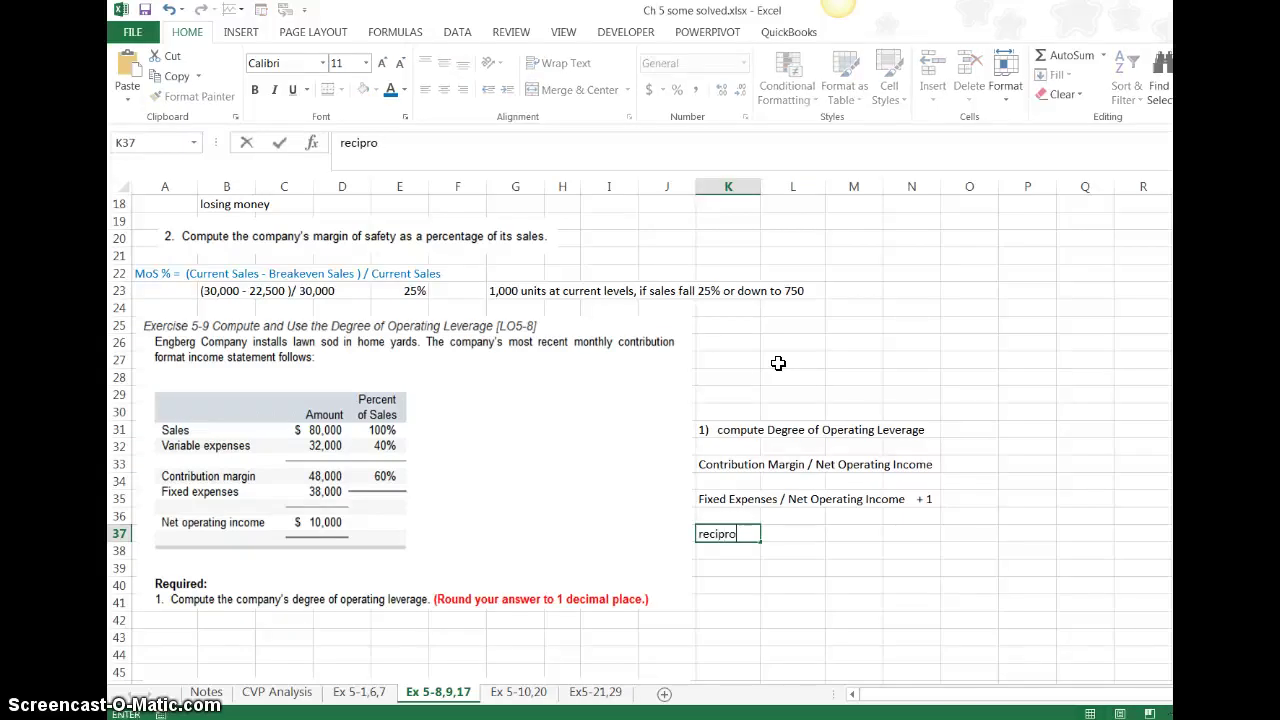
text(cal of the M)
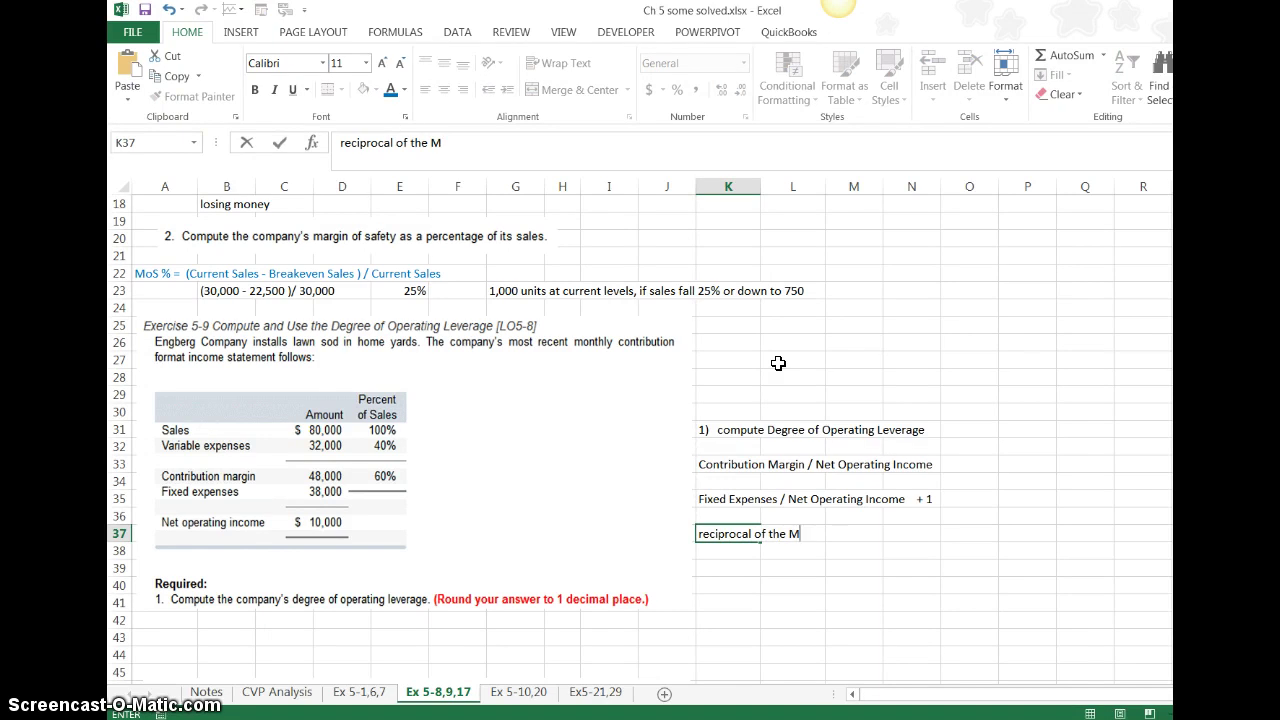
text(argin of Safety )
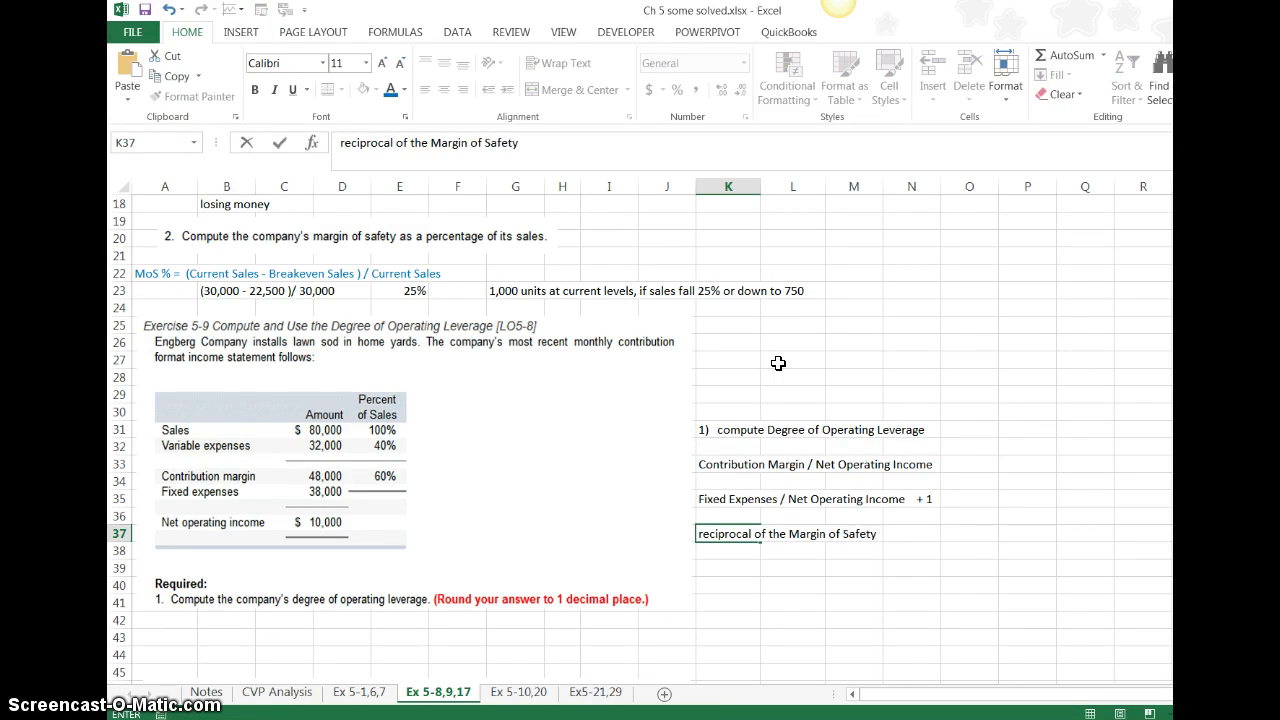
text(%)
key(Return)
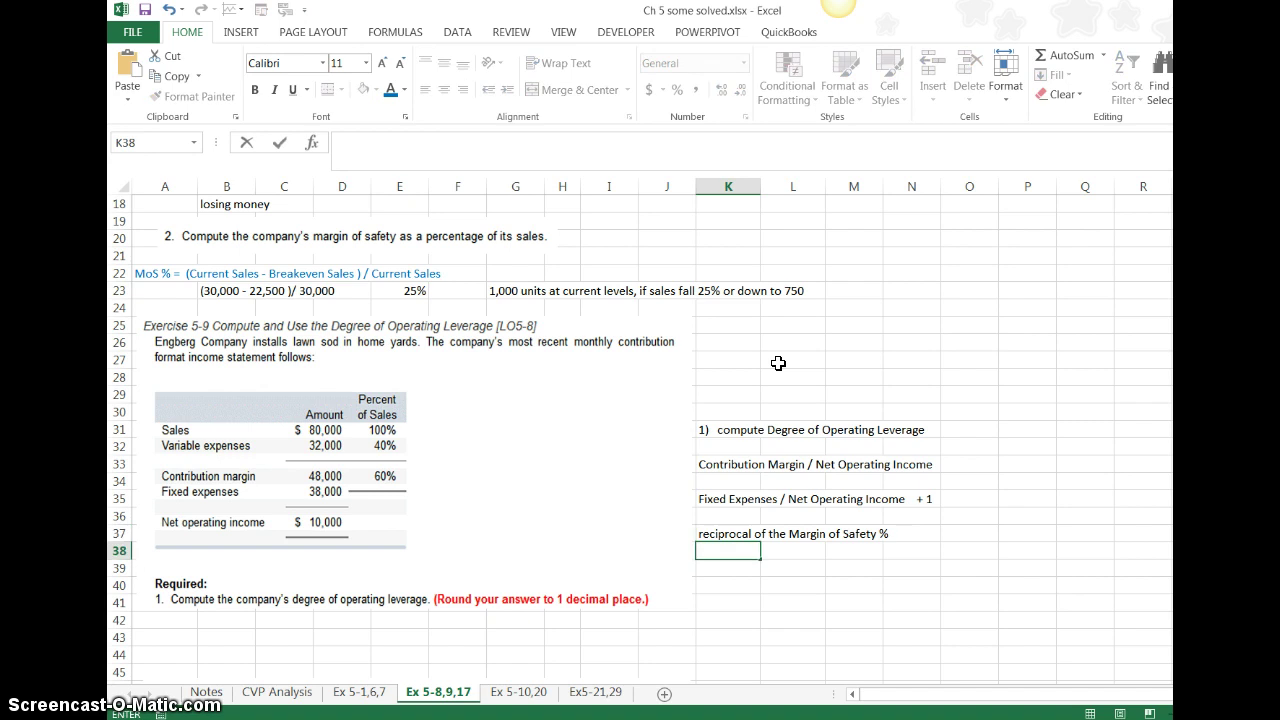
text(1/ MoS%)
key(Tab)
key(Tab)
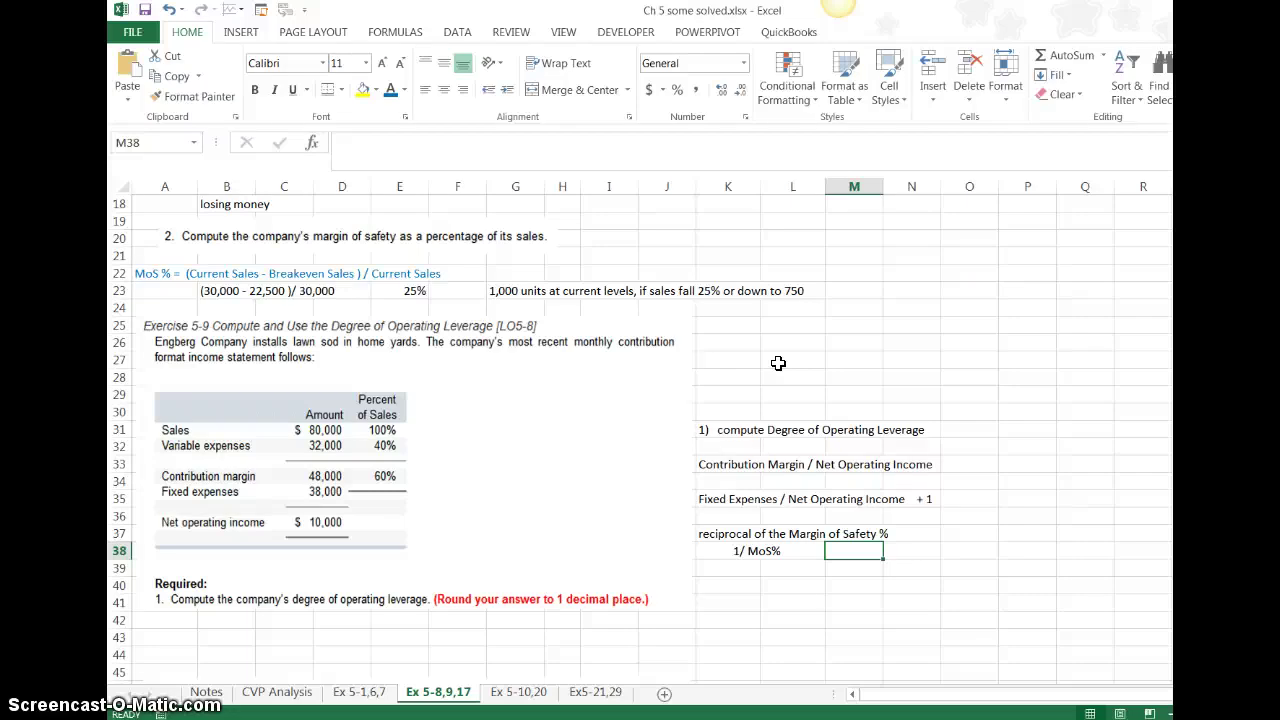
Label the first solution line "a) CM/NOI" in B42, under requirement 1 of Exercise 5-9.
click(712, 465)
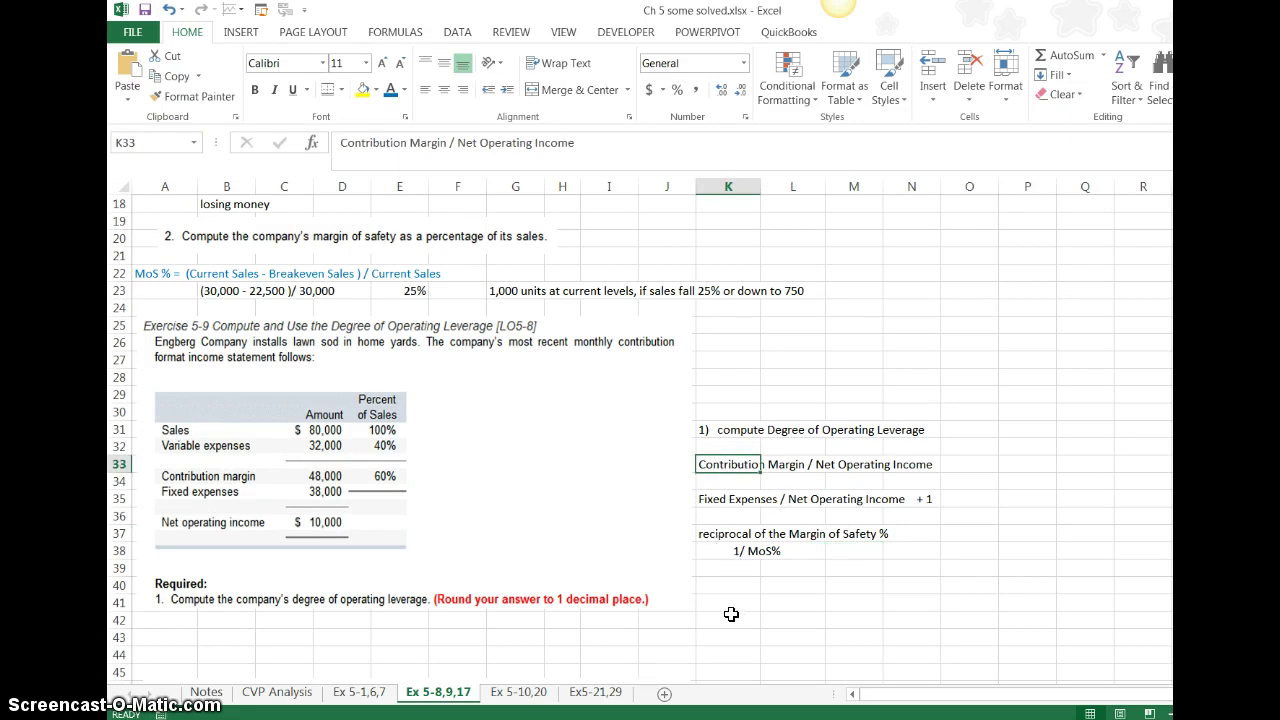
click(230, 622)
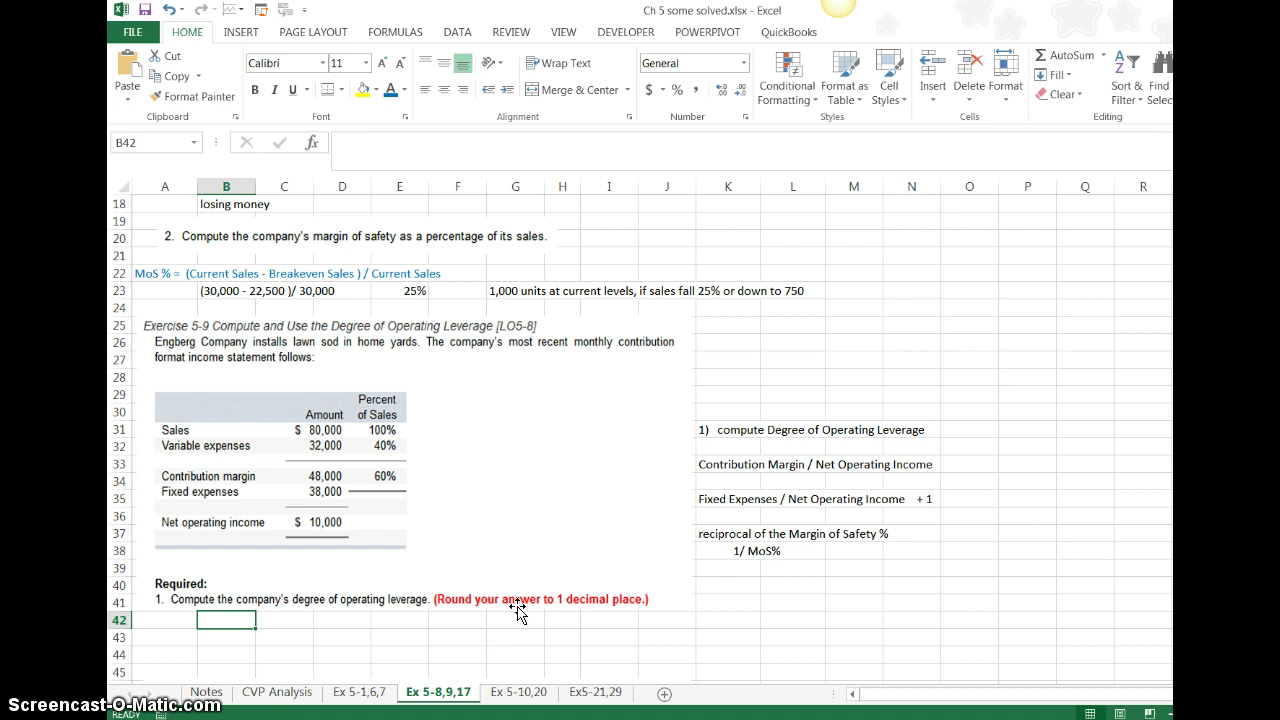
key(super+space)
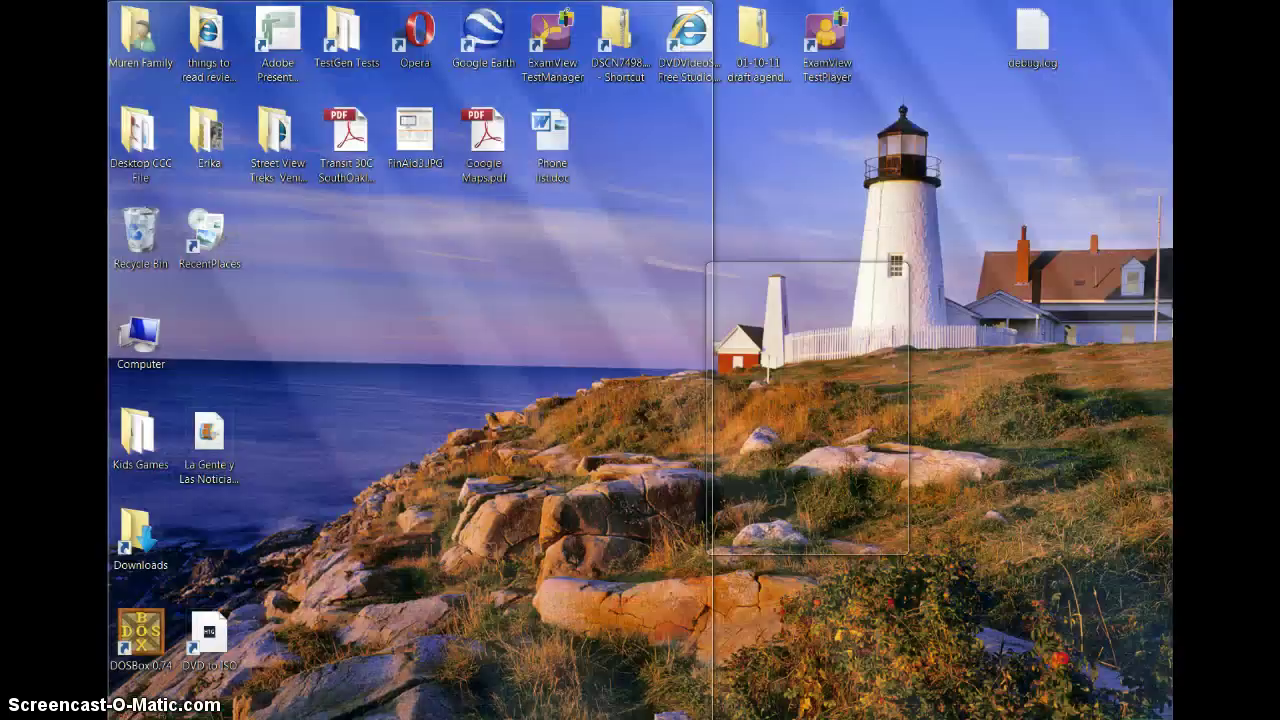
text(a)
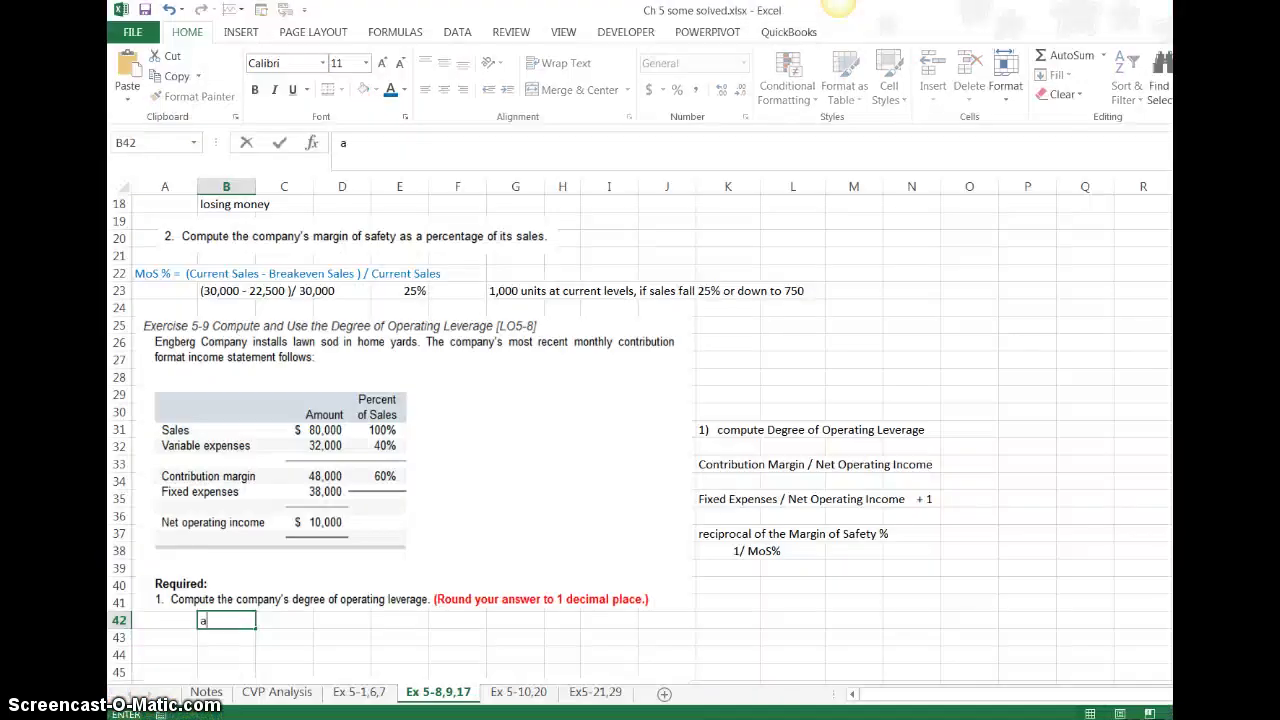
text() CM/NOI)
key(Tab)
Write the working "48,000/10,000 = 4.8" as text in D42, beside the CM/NOI label.
key(Tab)
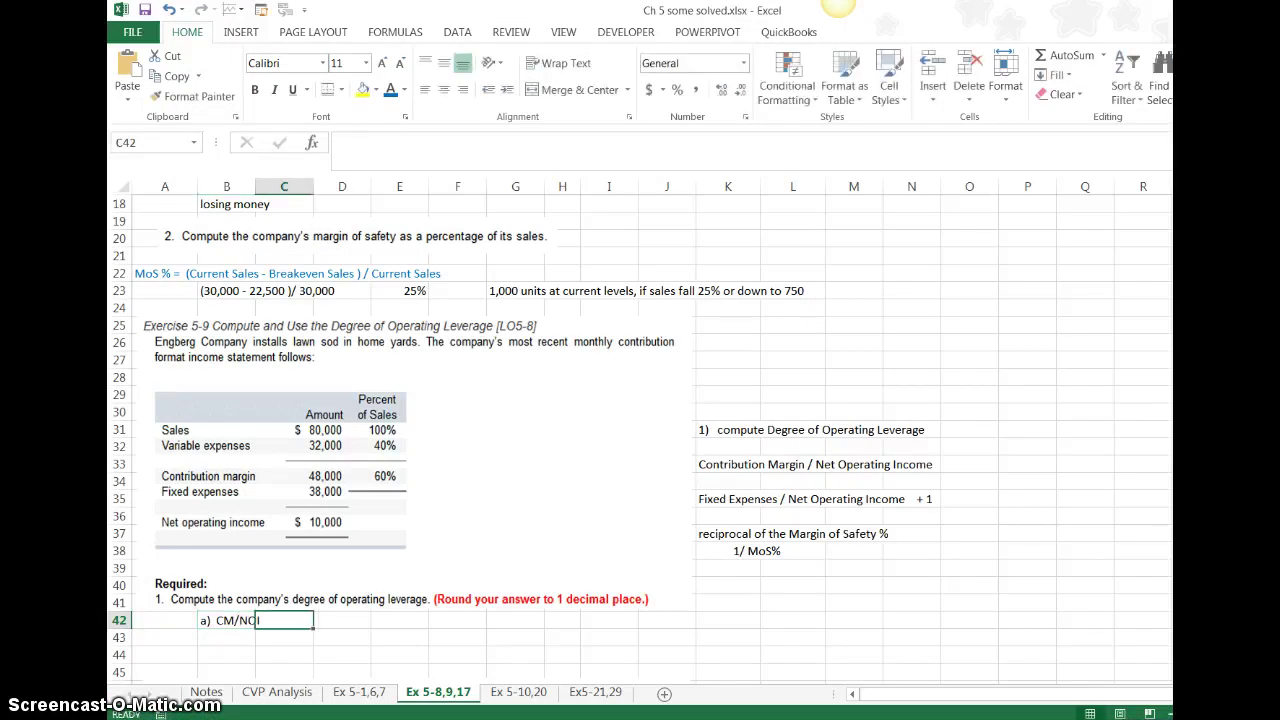
text(48)
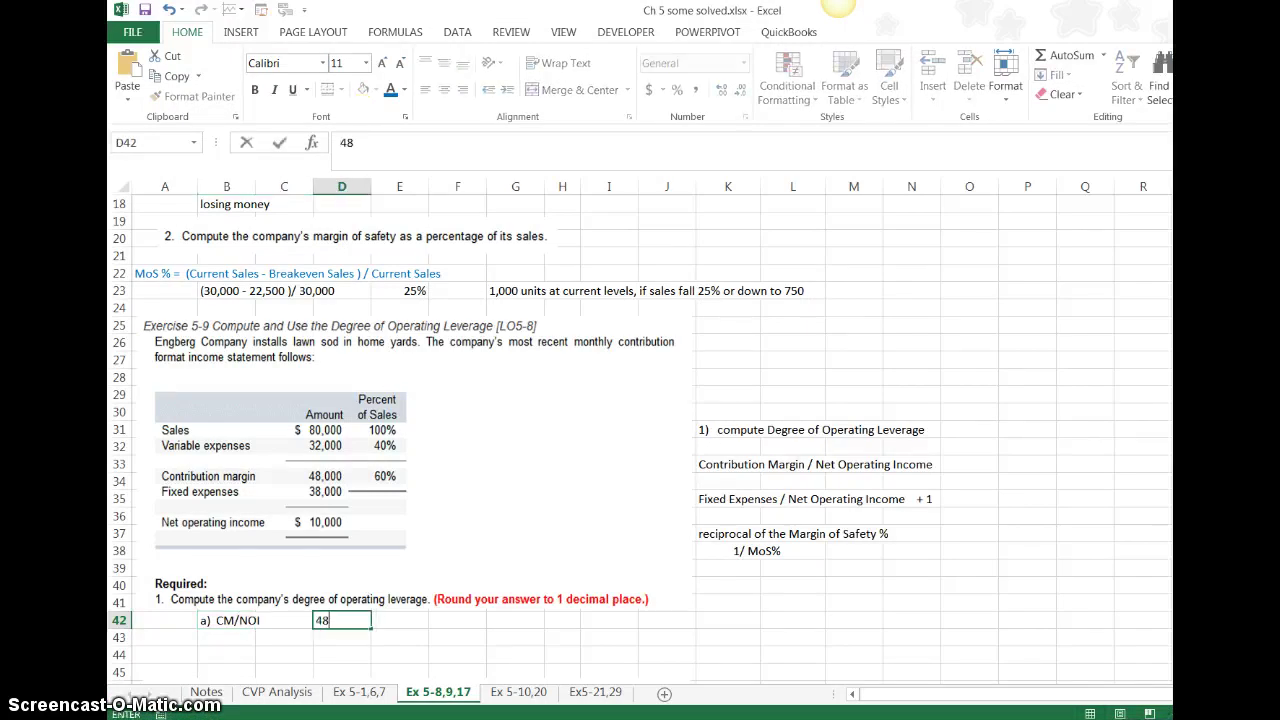
text(,000/10,000 =)
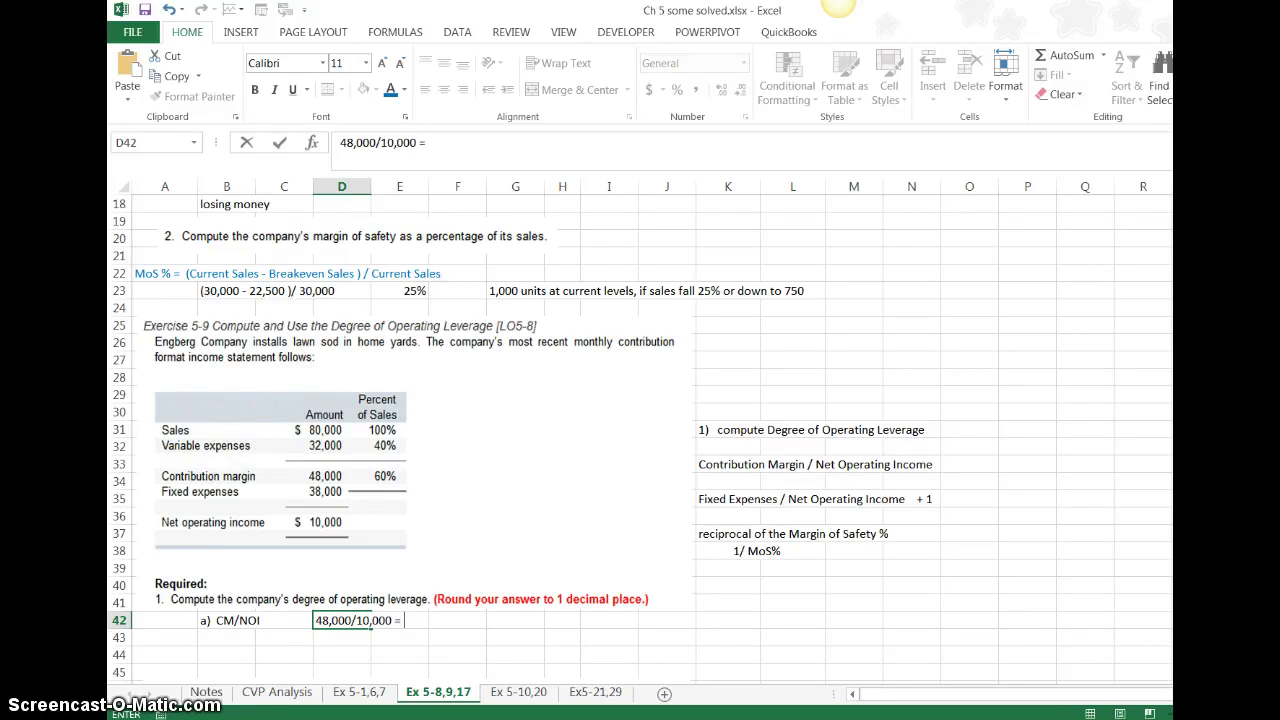
text( 4.8)
Label the second solution line "b) ( Fixed Cost/NOI) +1" in B43, with the fraction enclosed in parentheses.
click(226, 637)
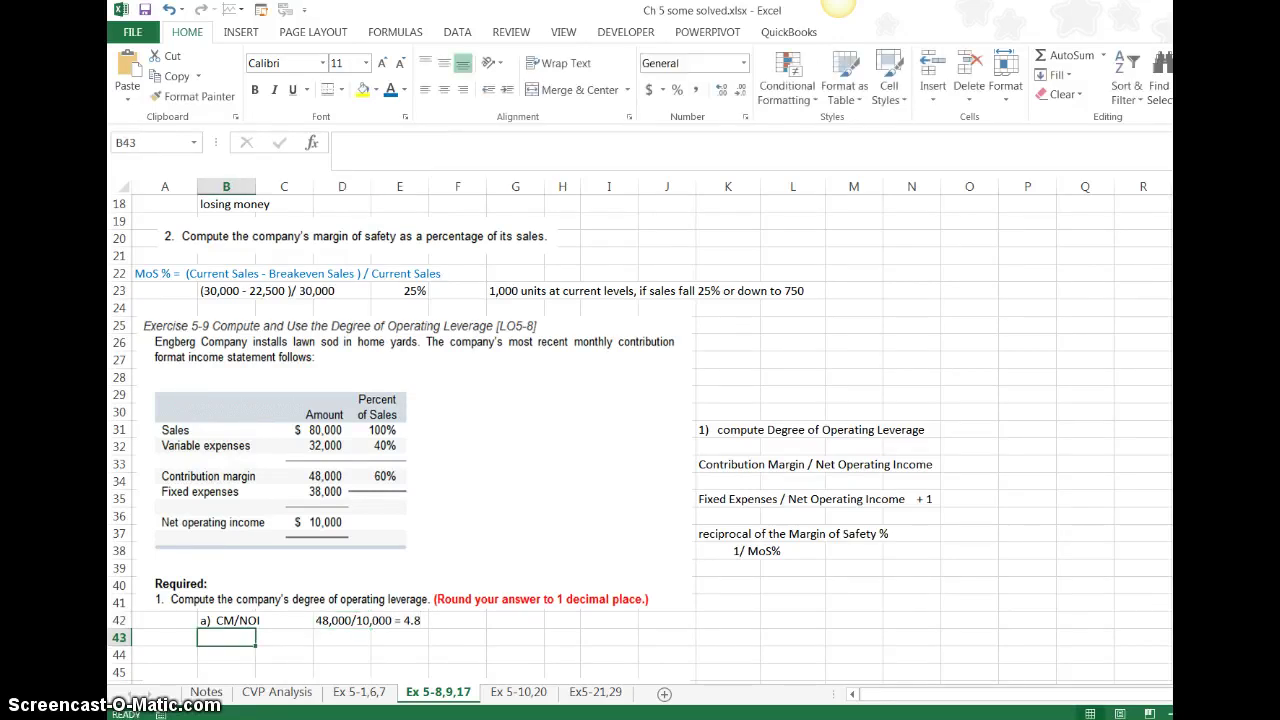
text(b)
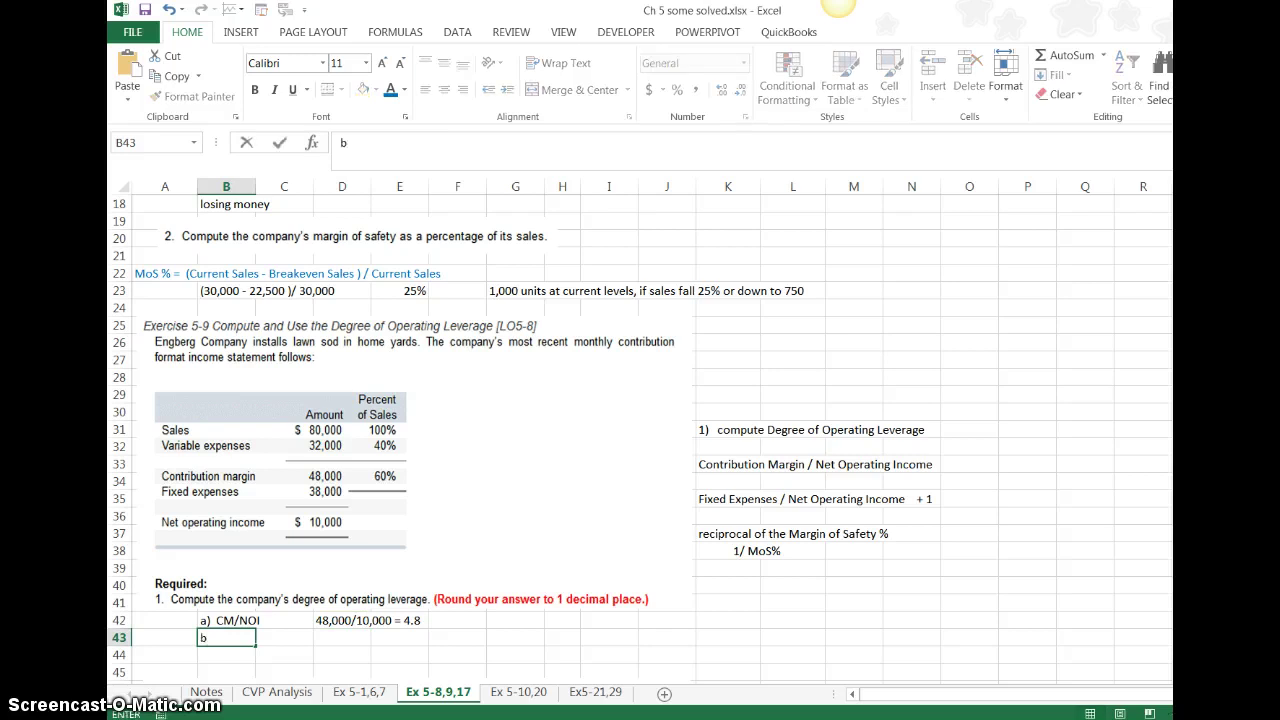
text() Fixed Cost/NOI)
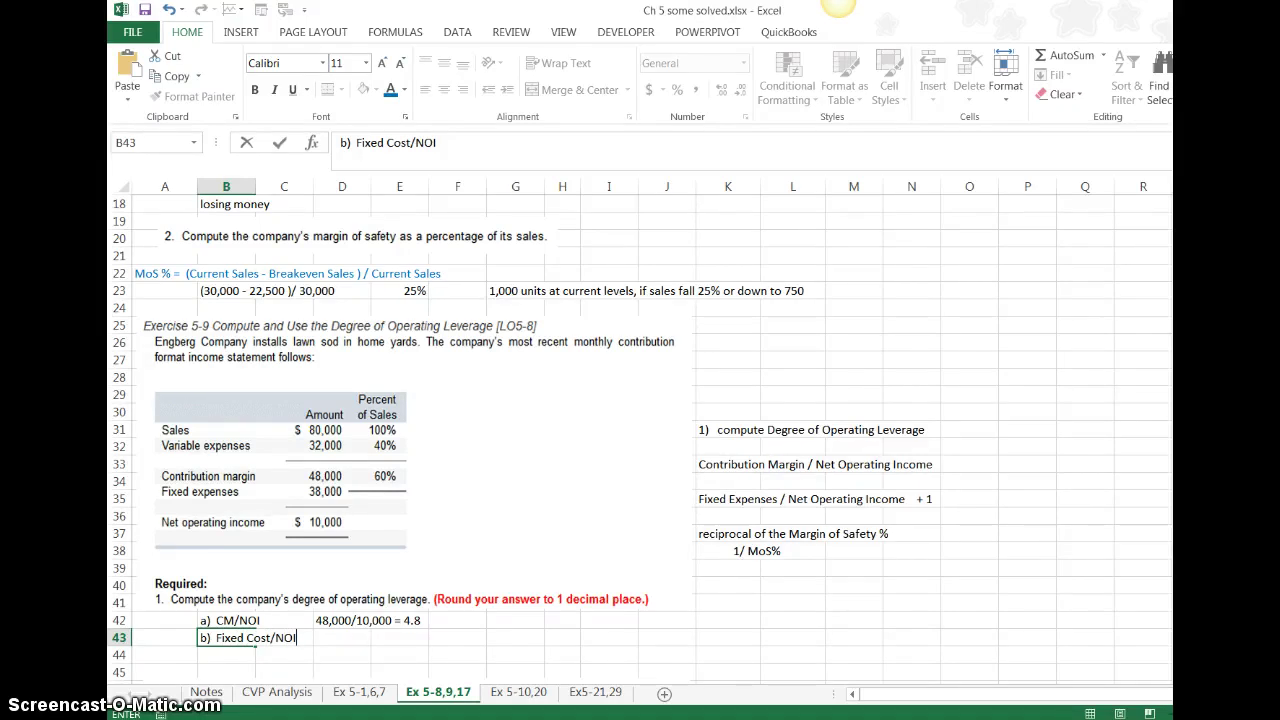
text() +1)
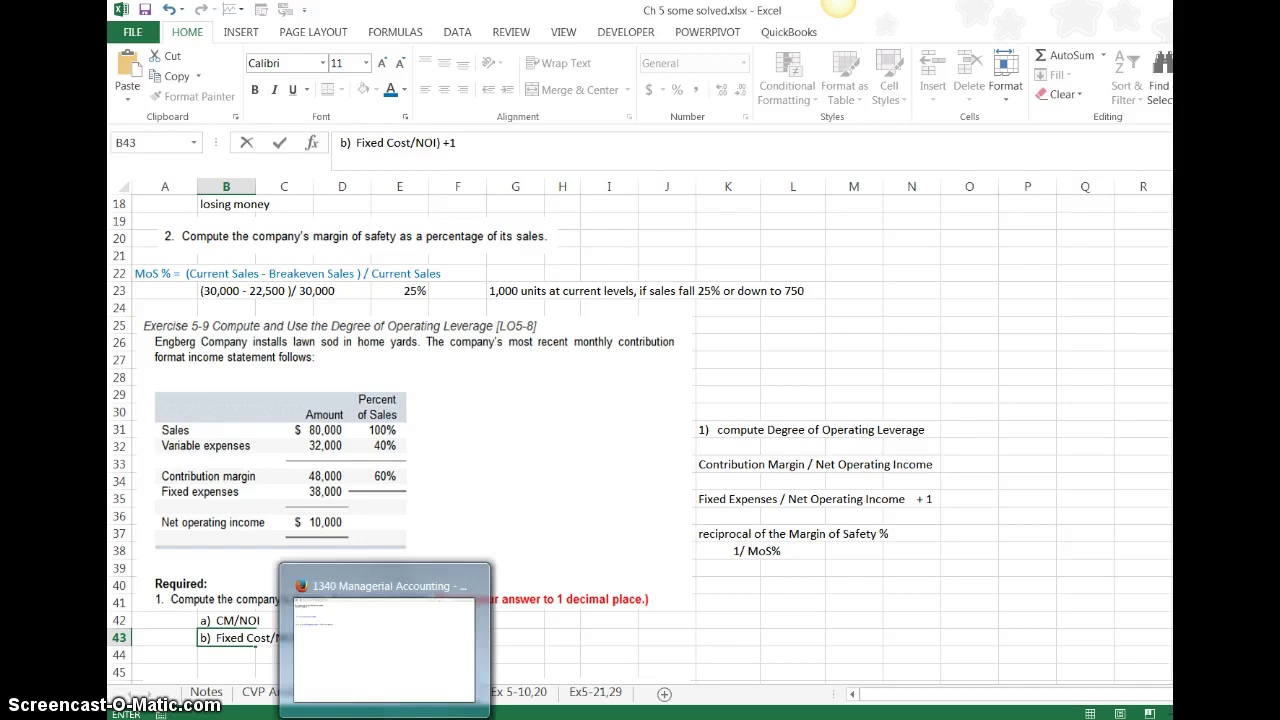
click(215, 640)
text(()
Write the working "38,000/10,000 = 3.8 +1 => 4.8" as text in E43, beside the Fixed Cost/NOI label.
click(386, 637)
text(38,00)
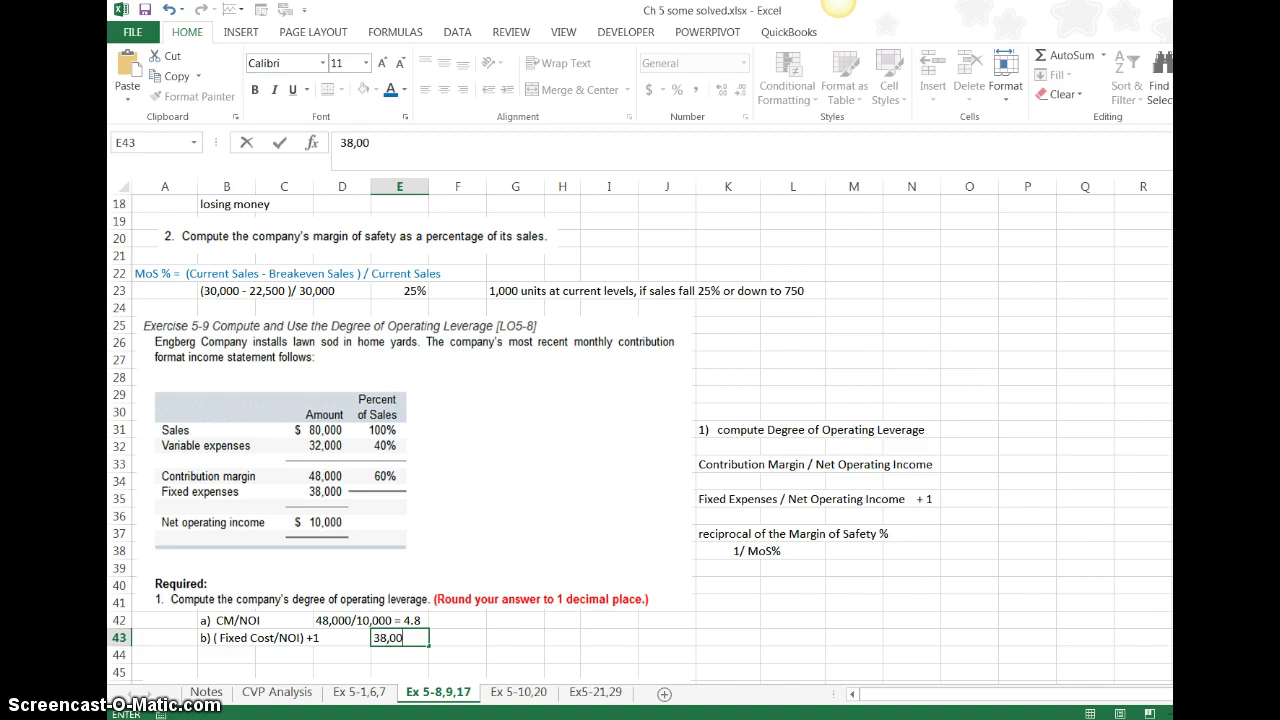
text(0/10,000 = 3.8)
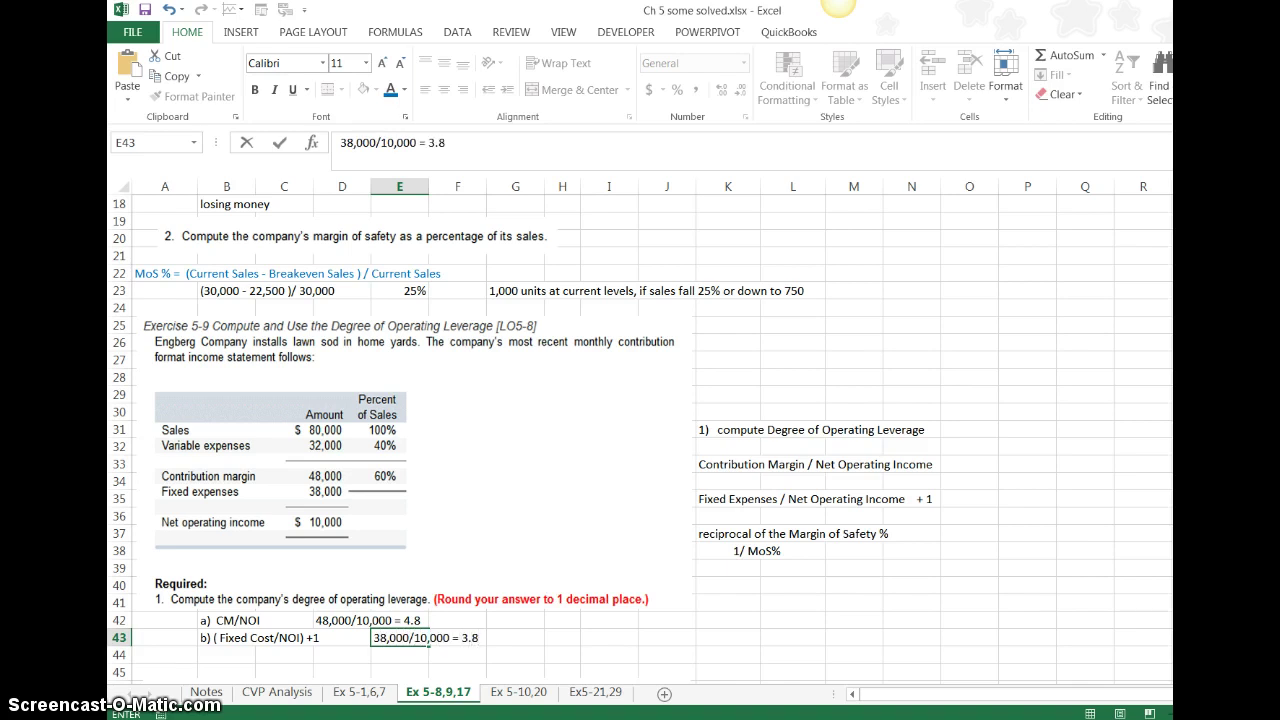
text( +1 =>  4.8)
key(Return)
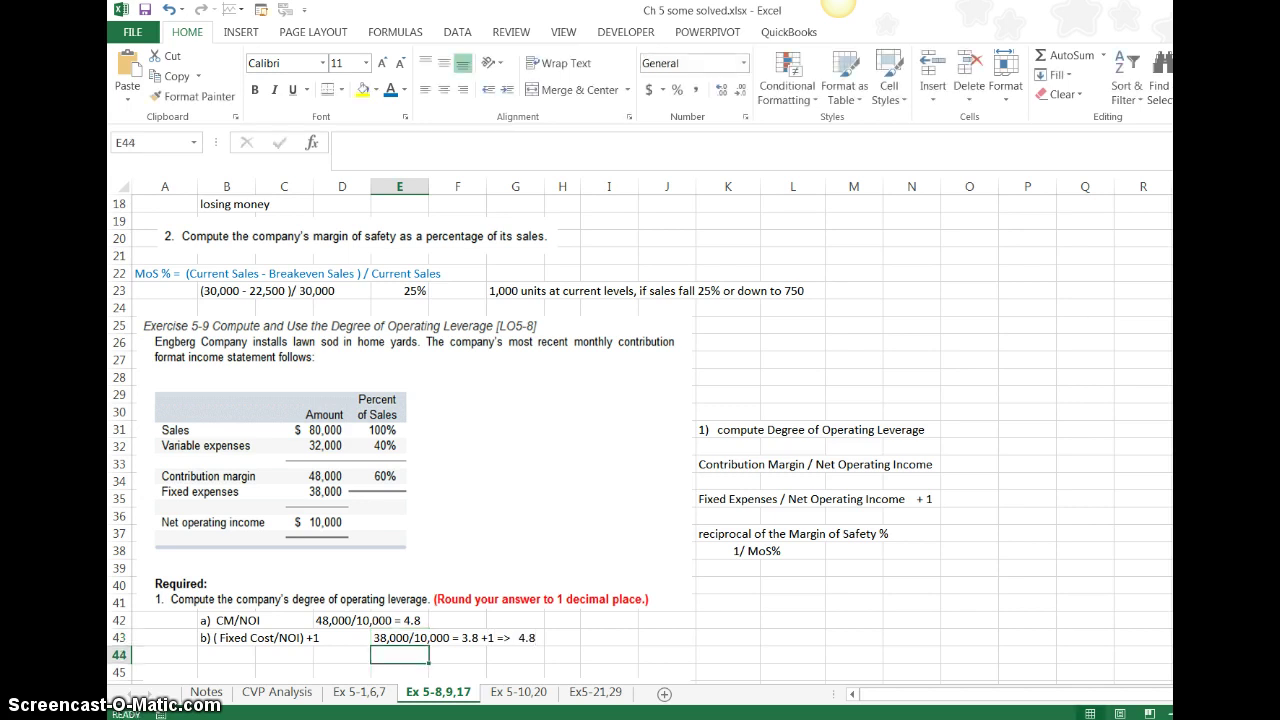
Label the third solution line "c) reciprocal of MoS" in B44.
key(Left)
key(Left)
key(Left)
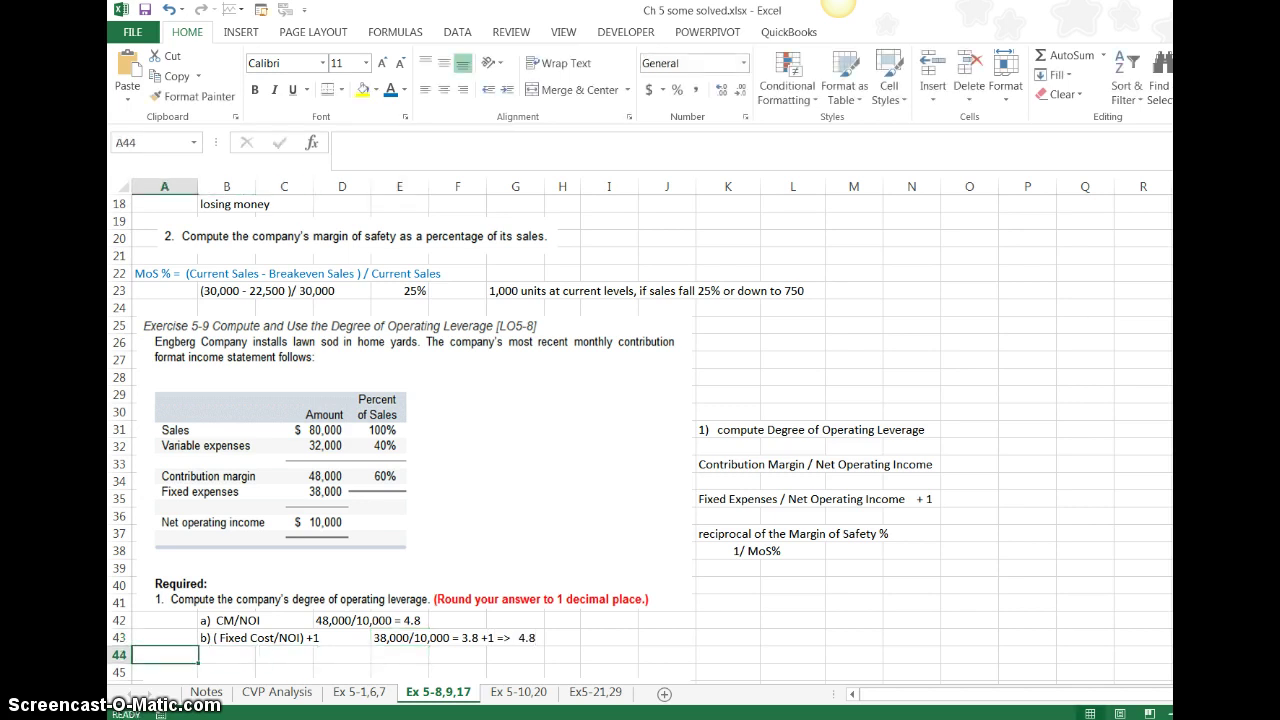
text(c)
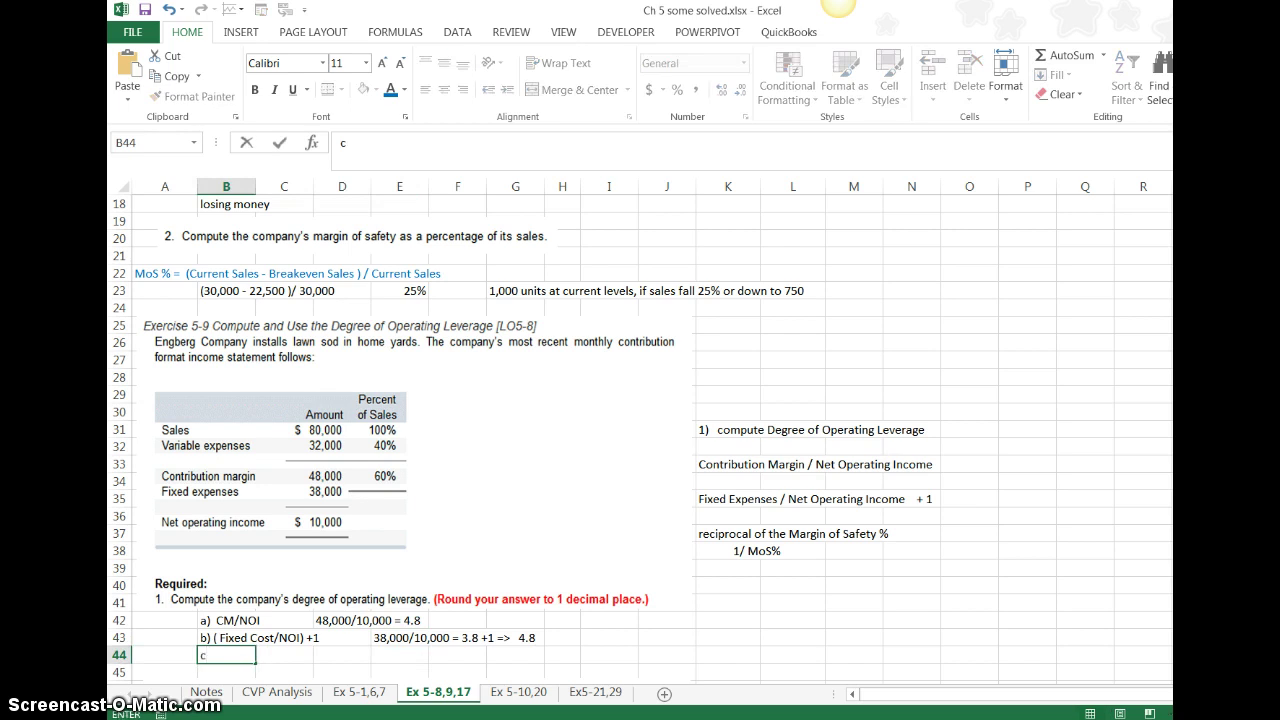
text() reciprocal of MoS)
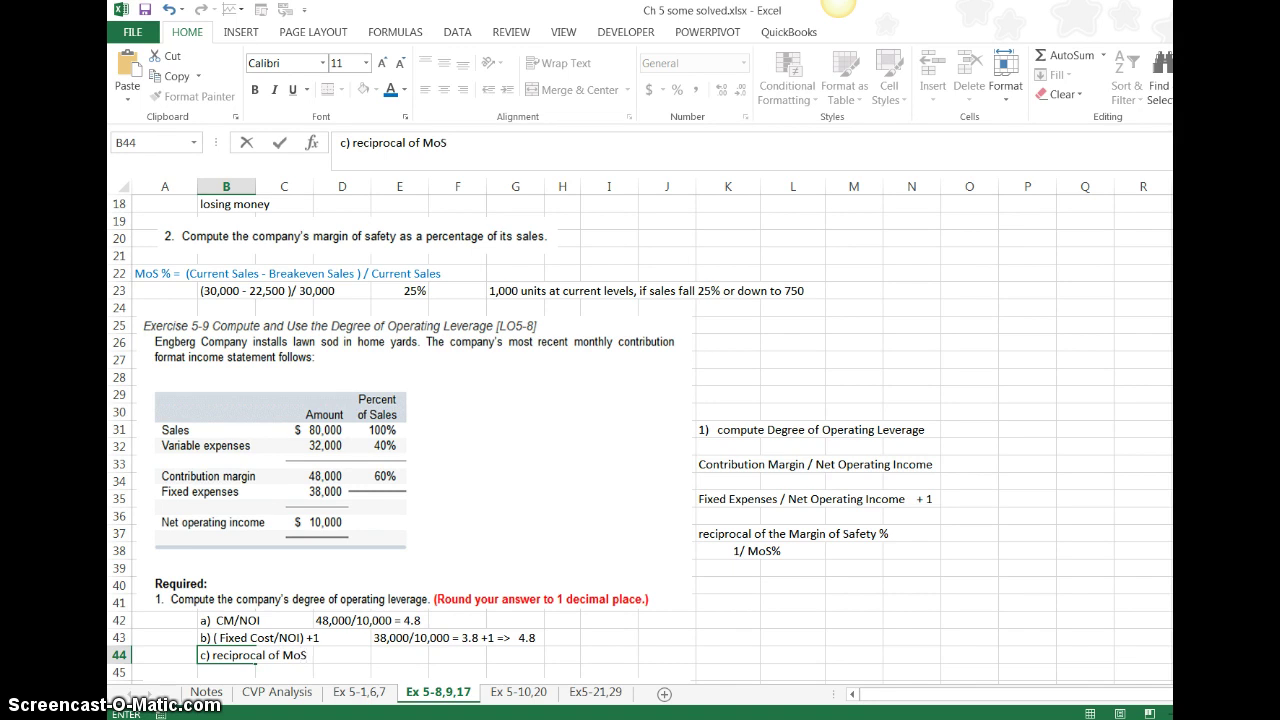
key(Return)
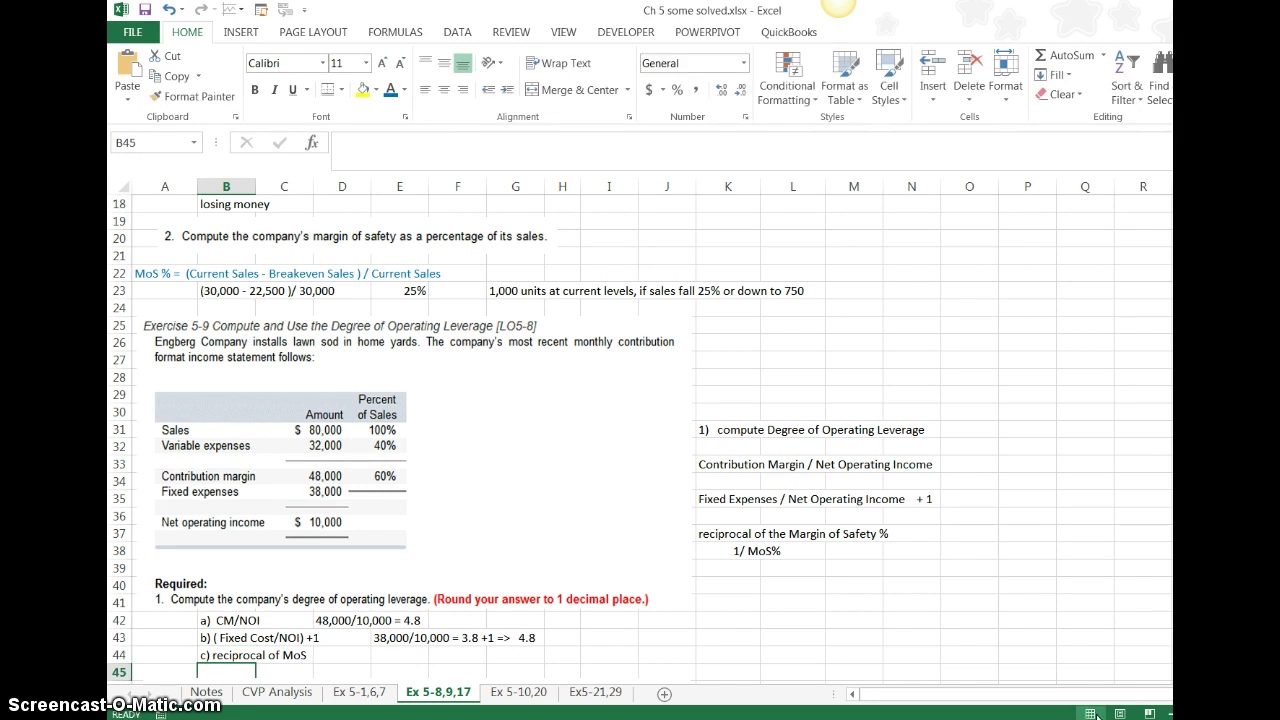
Narrow the Exercise 5-9 problem picture so its right edge ends at about column G.
click(790, 620)
click(648, 388)
drag(690, 462, 534, 463)
click(617, 495)
List the income statement labels Sales, VC, CM, Fixed and NOI down H31:H35.
click(562, 428)
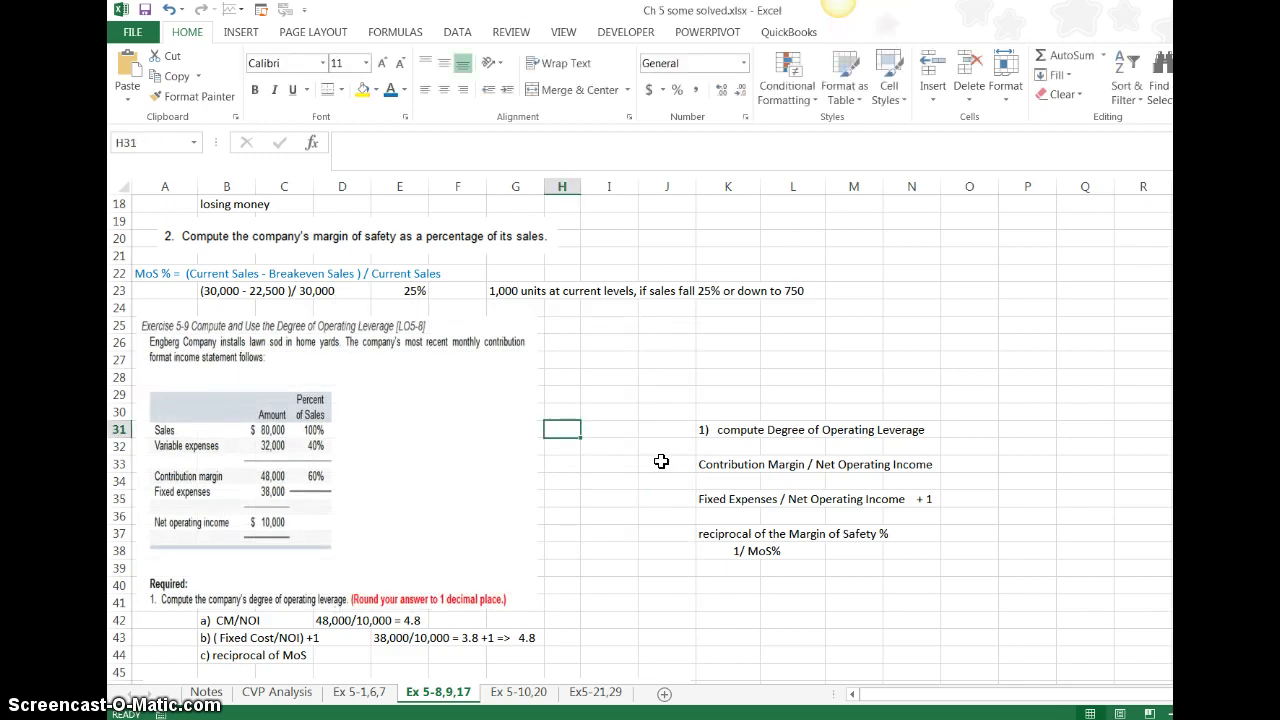
text(Sales)
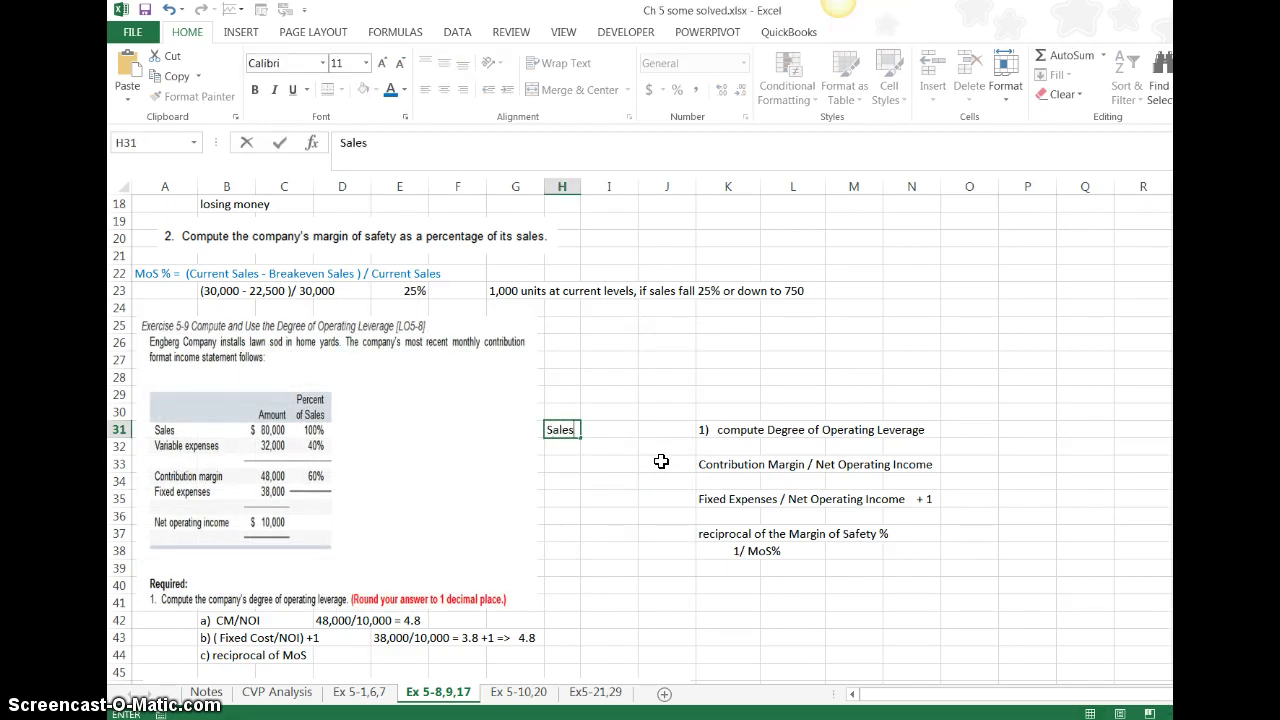
key(Return)
text(VC)
key(Return)
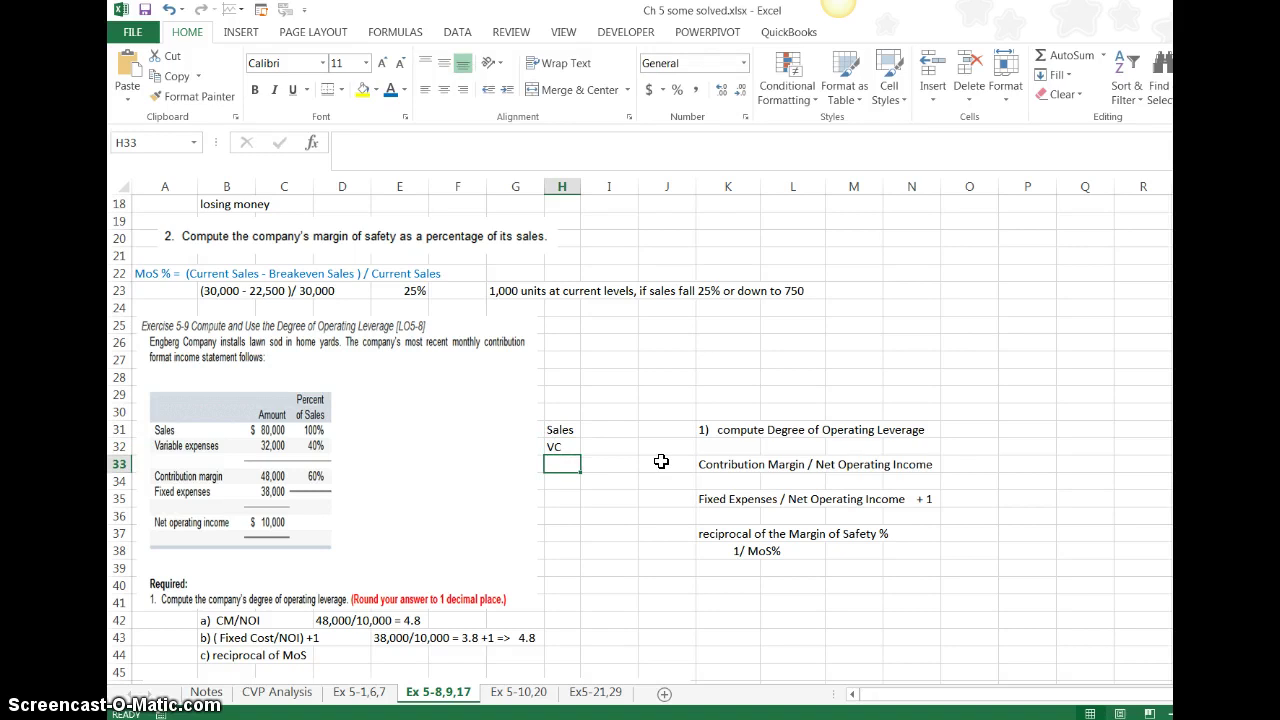
text(CM)
key(Return)
text(Fixed)
key(Return)
text(N)
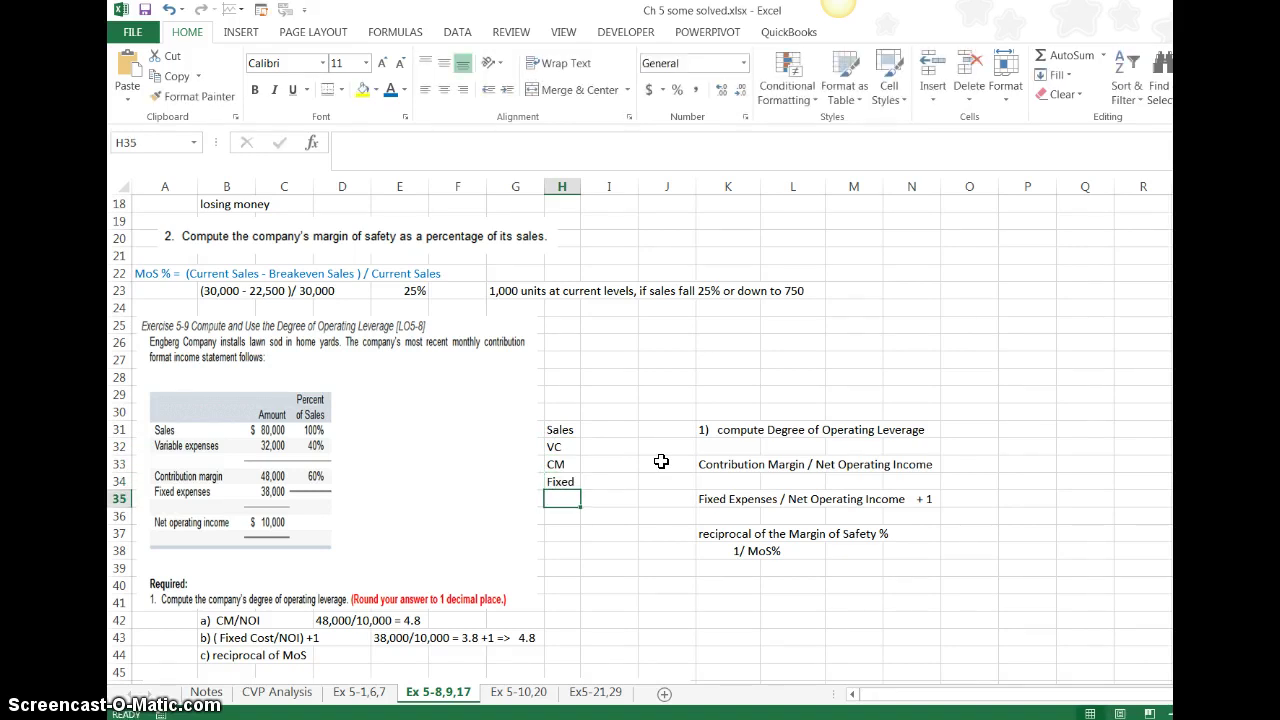
text(OI)
key(Return)
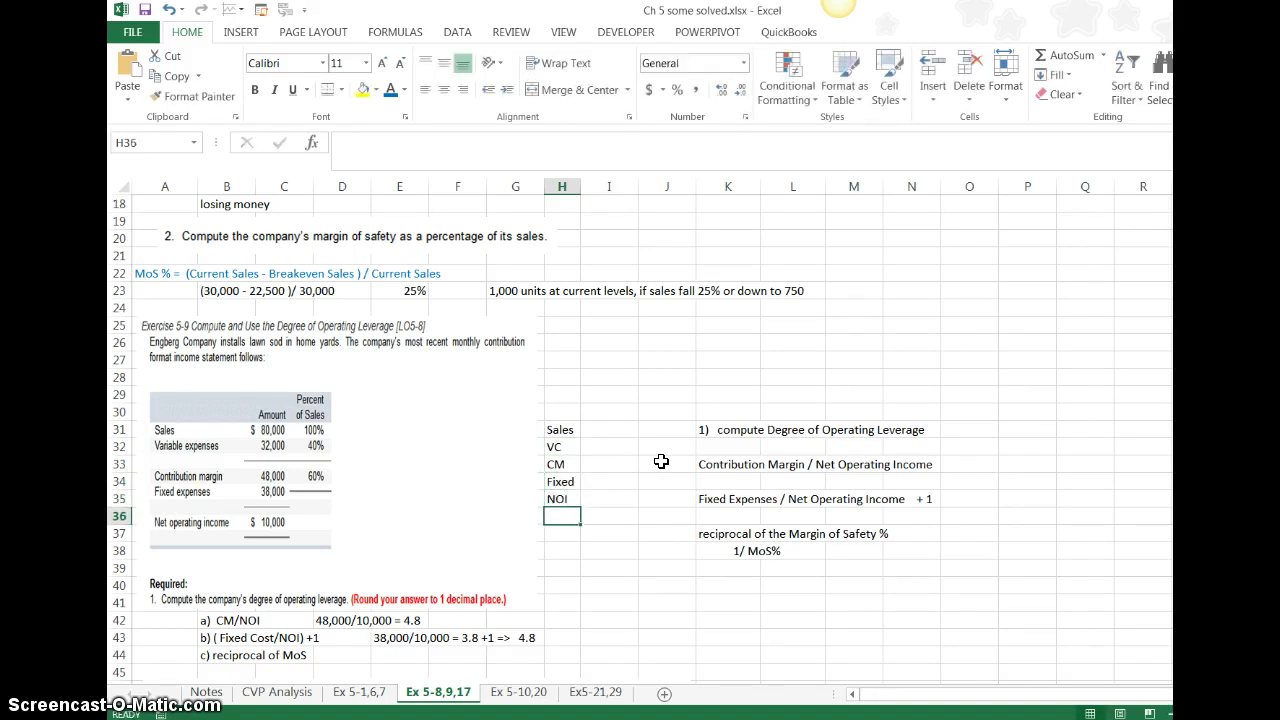
Write the column heading "BE point" in I30, above the amounts column.
click(608, 411)
text(BE Point)
key(Return)
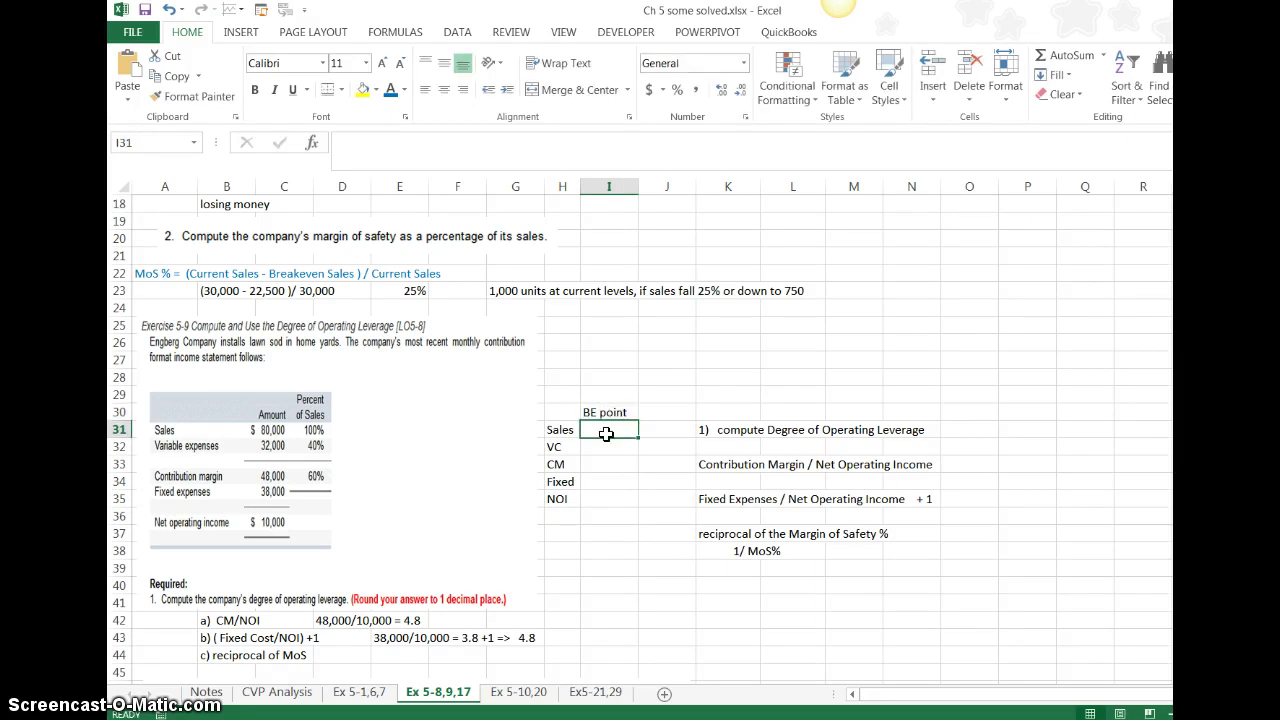
Enter 0 as the break-even NOI in I35 and 38000 as the Fixed amount in I34.
click(620, 503)
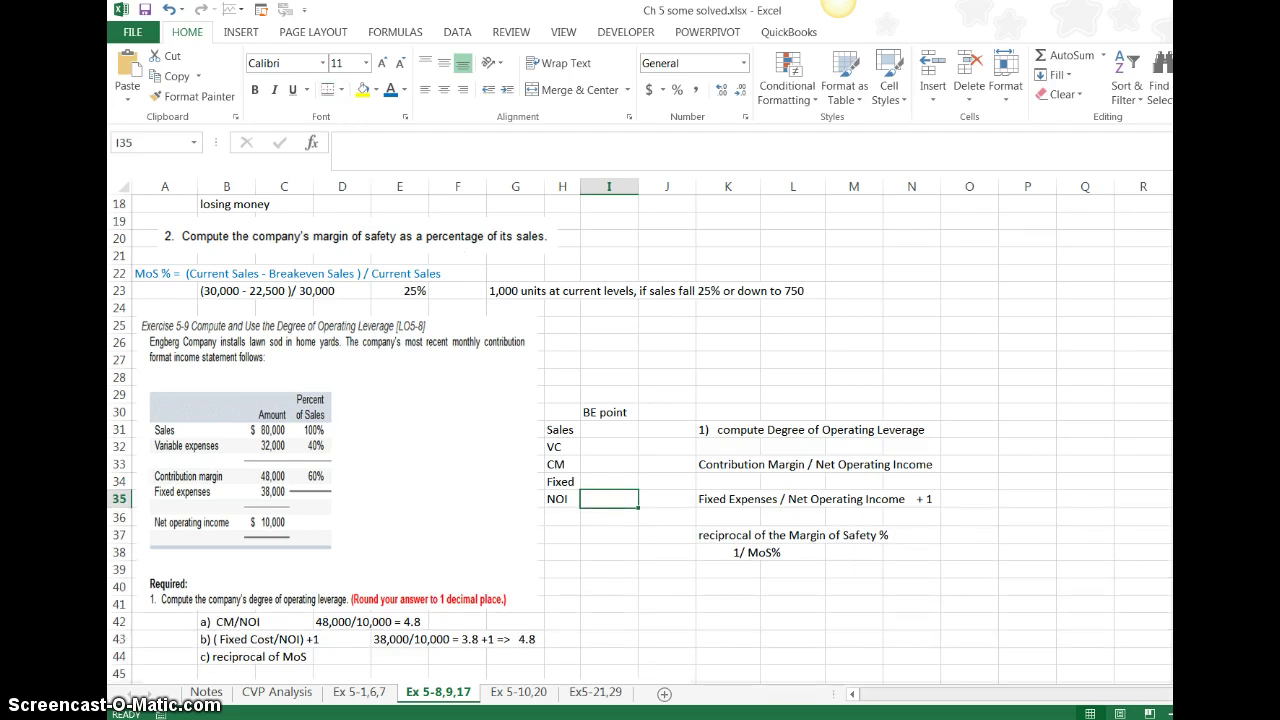
text(0)
key(Up)
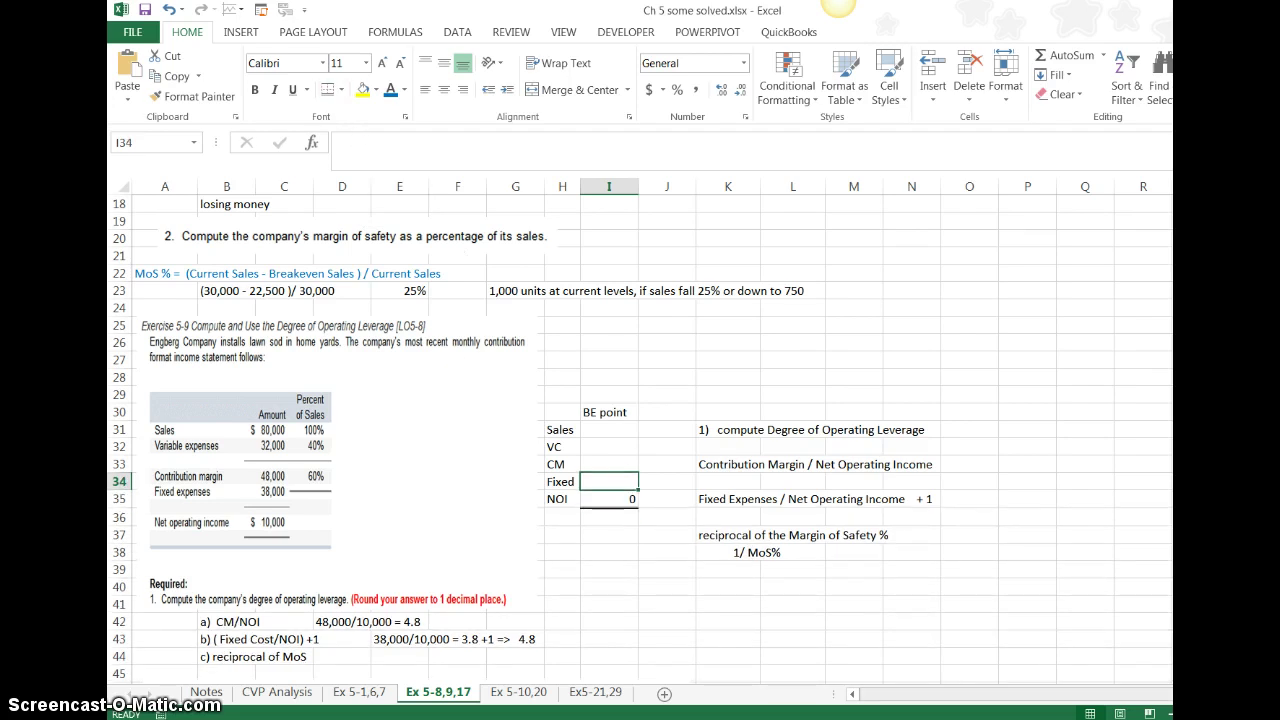
text(38000)
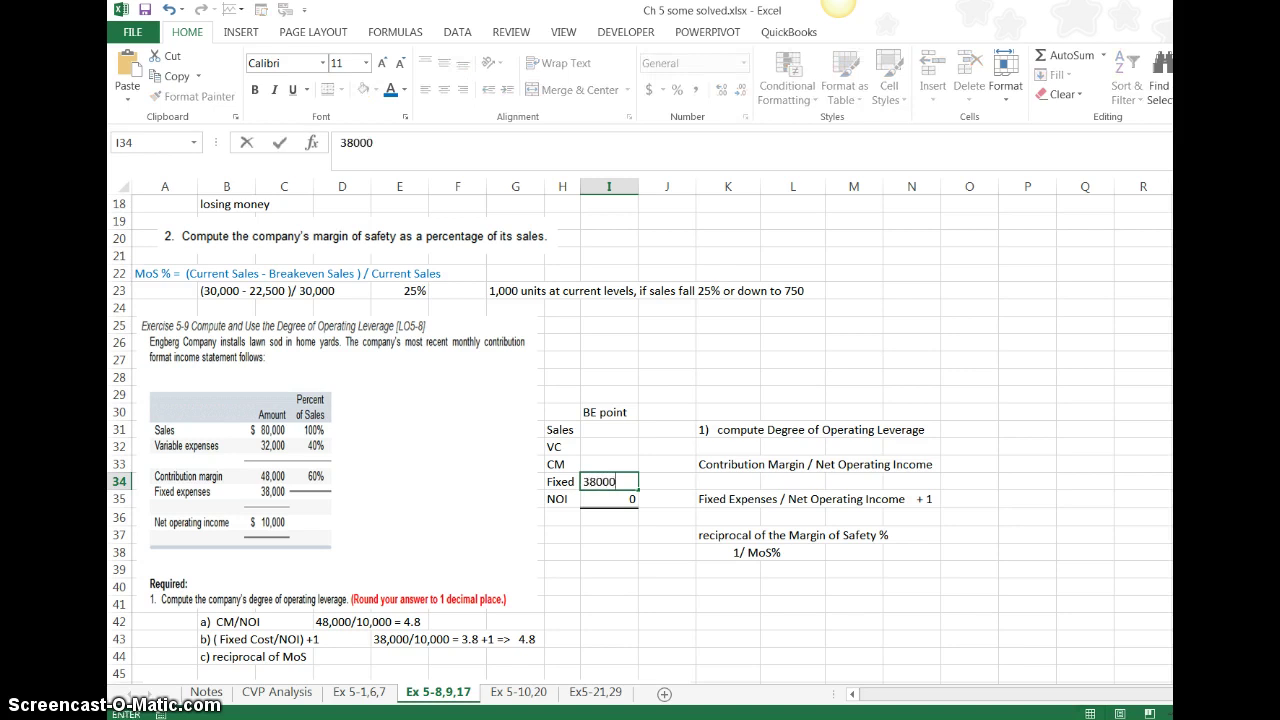
key(Return)
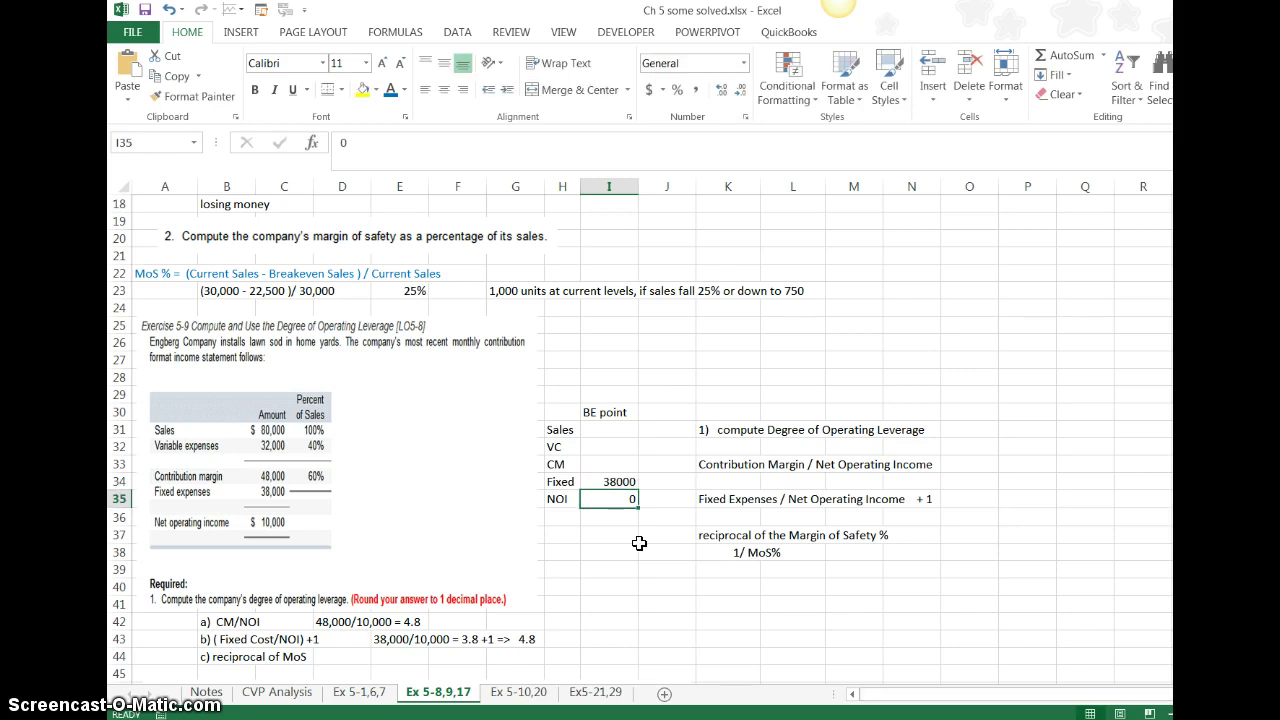
Add a bottom border to the VC cell I32 and enter 38,000 as the CM amount in I33.
click(589, 447)
click(341, 89)
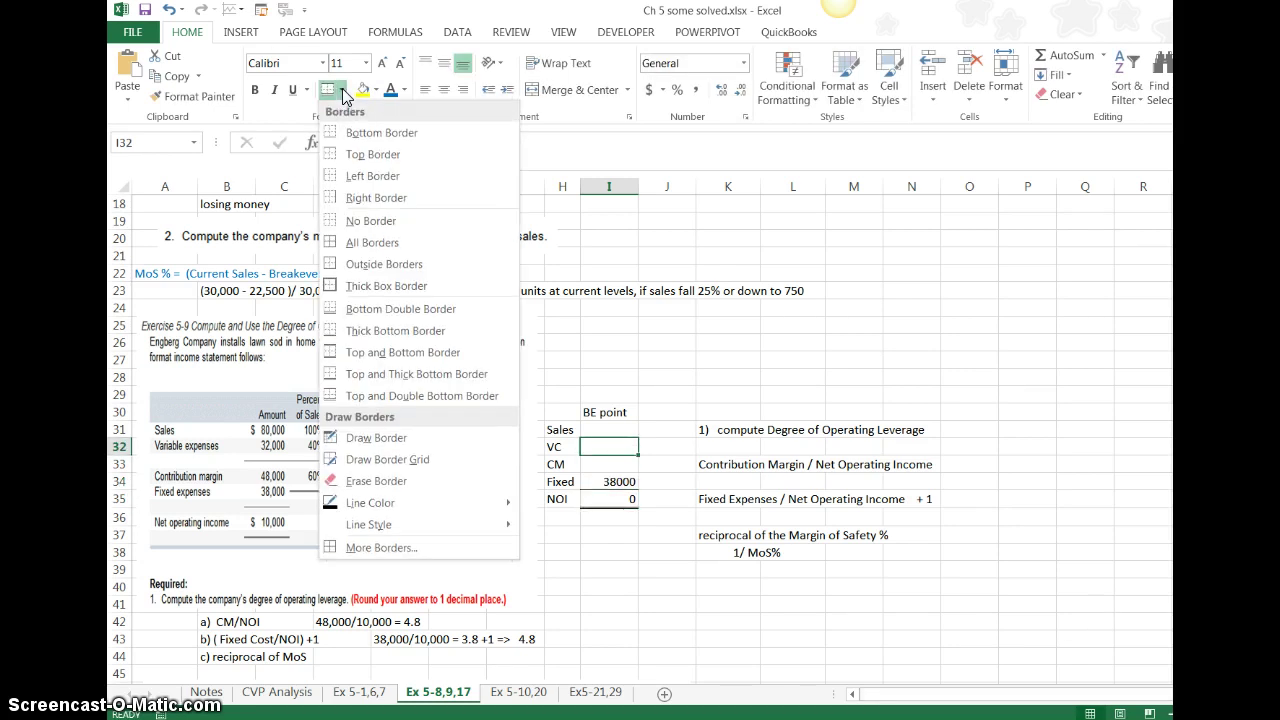
click(351, 141)
click(630, 463)
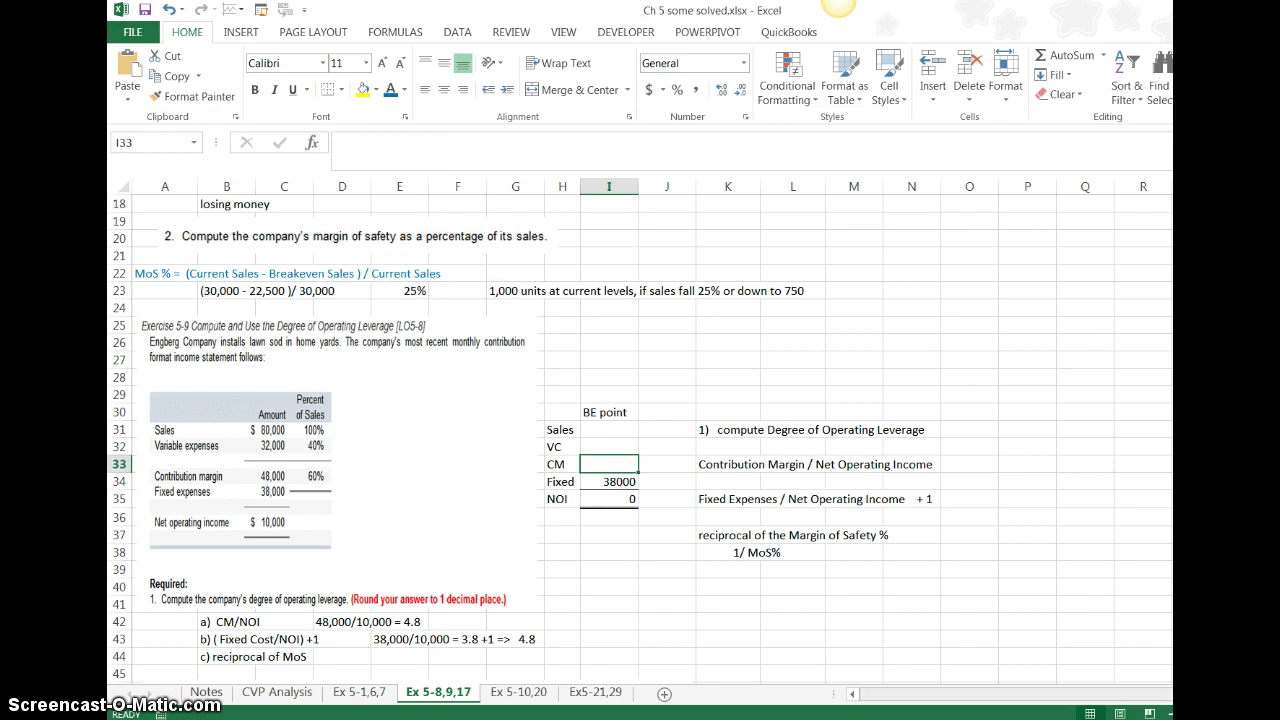
key(super+space)
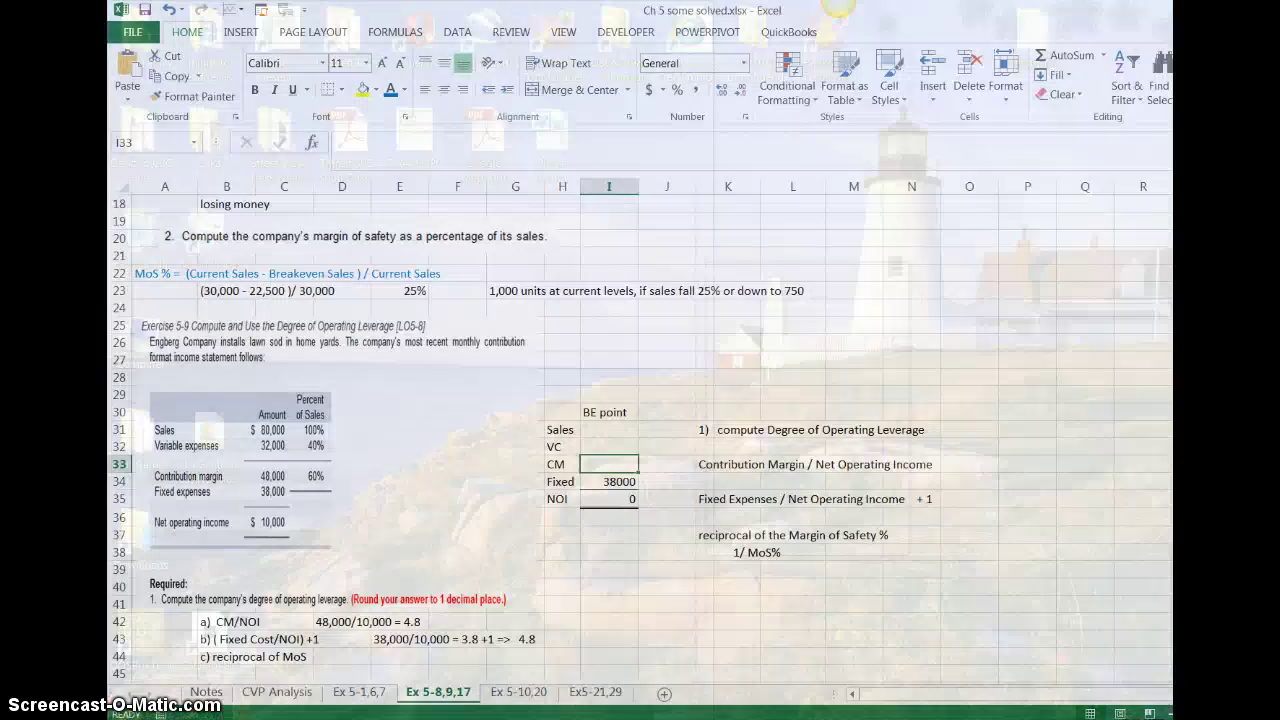
text(38,000)
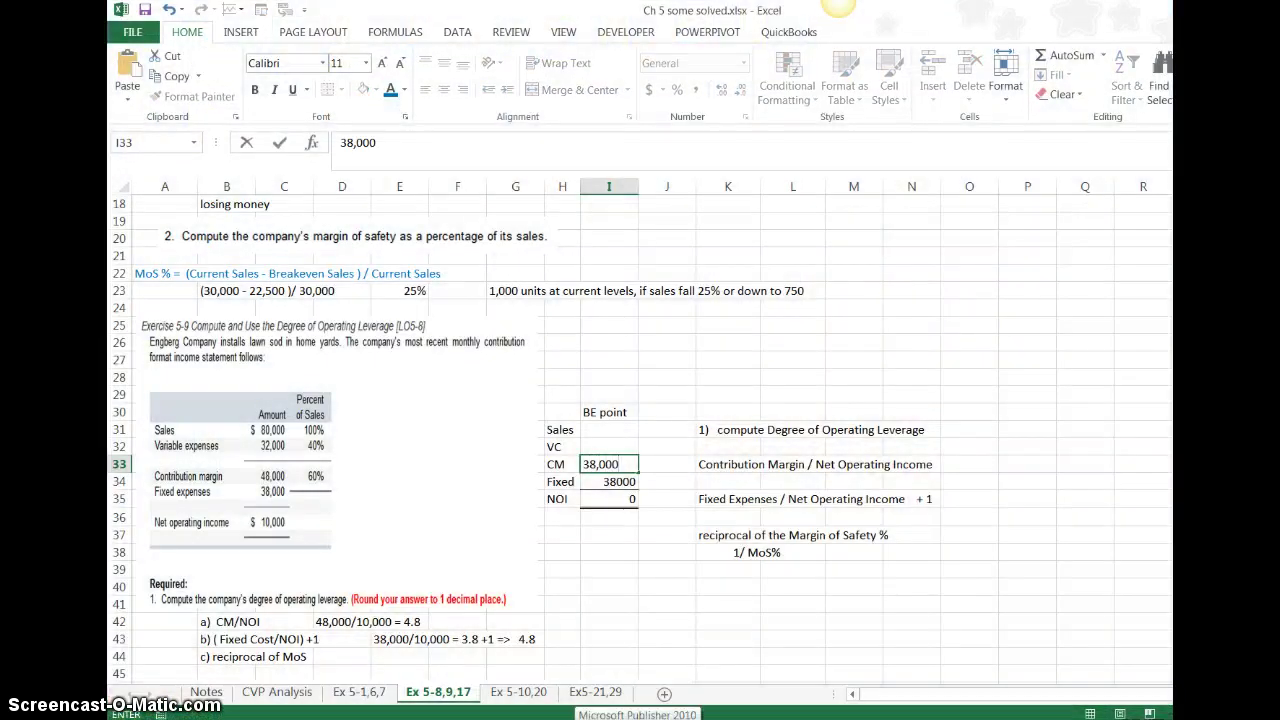
key(Return)
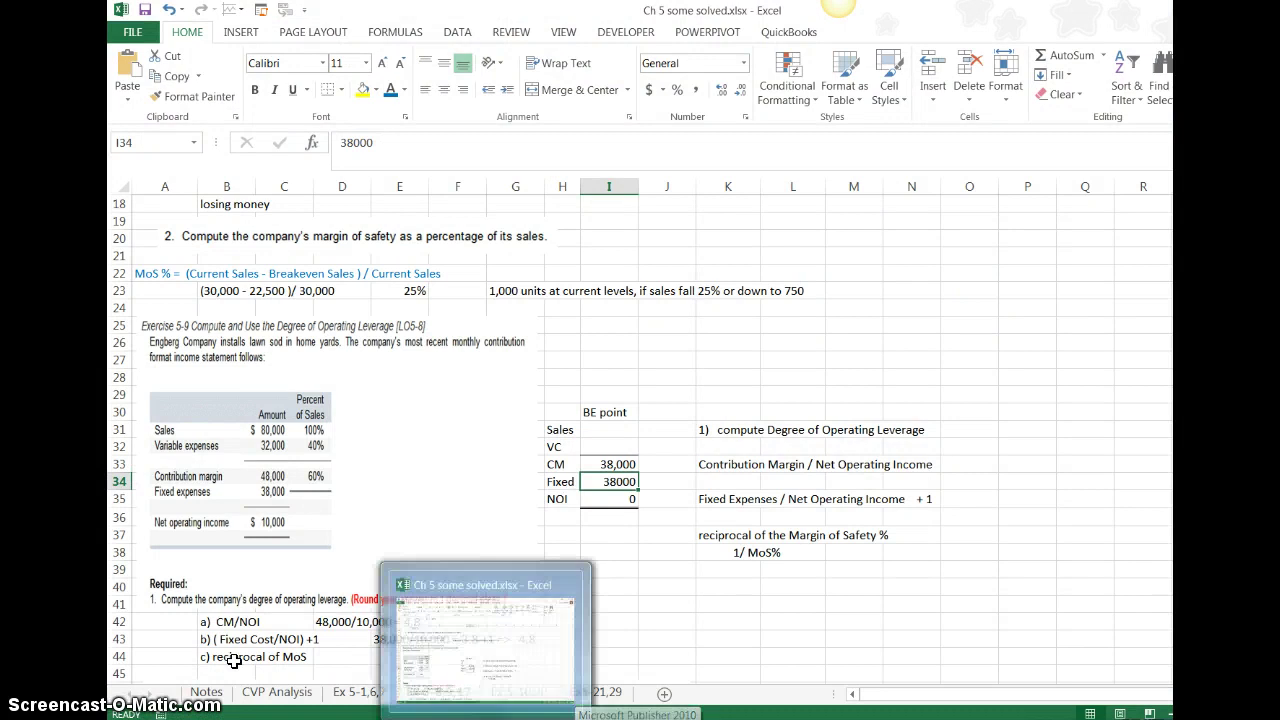
Enter 60% as the contribution margin ratio in J33 and left-align it.
click(632, 498)
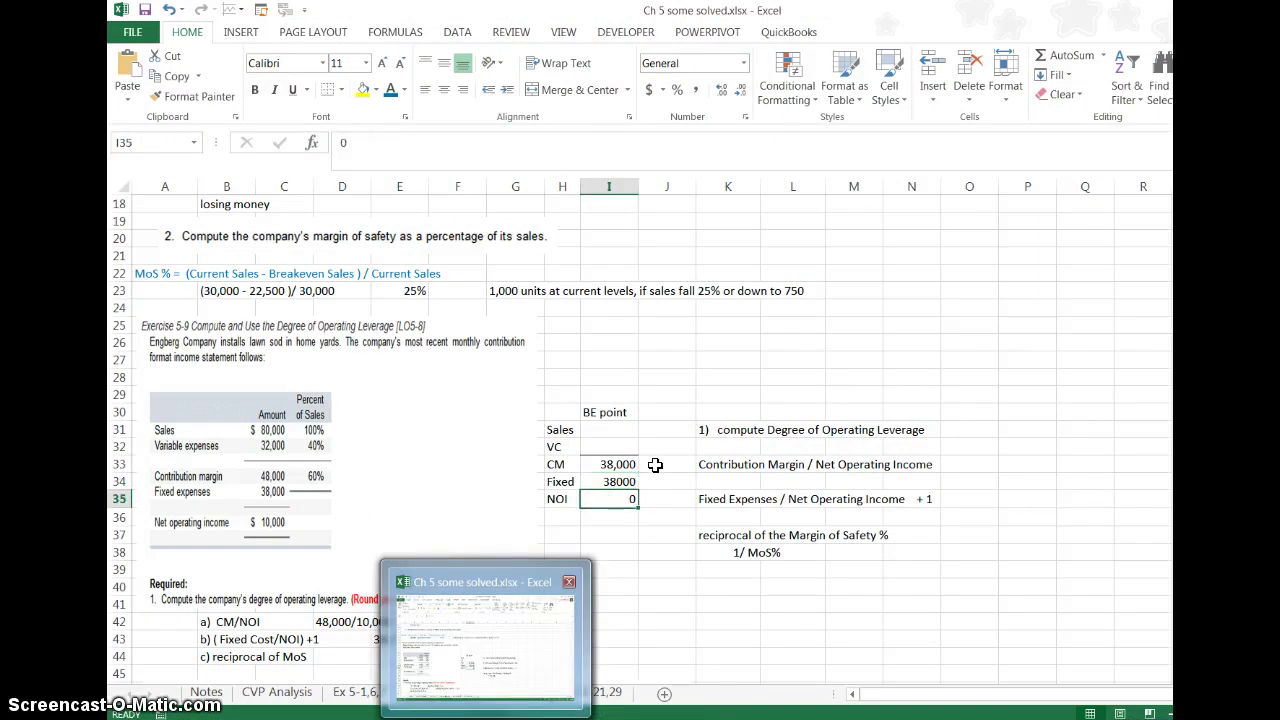
click(655, 465)
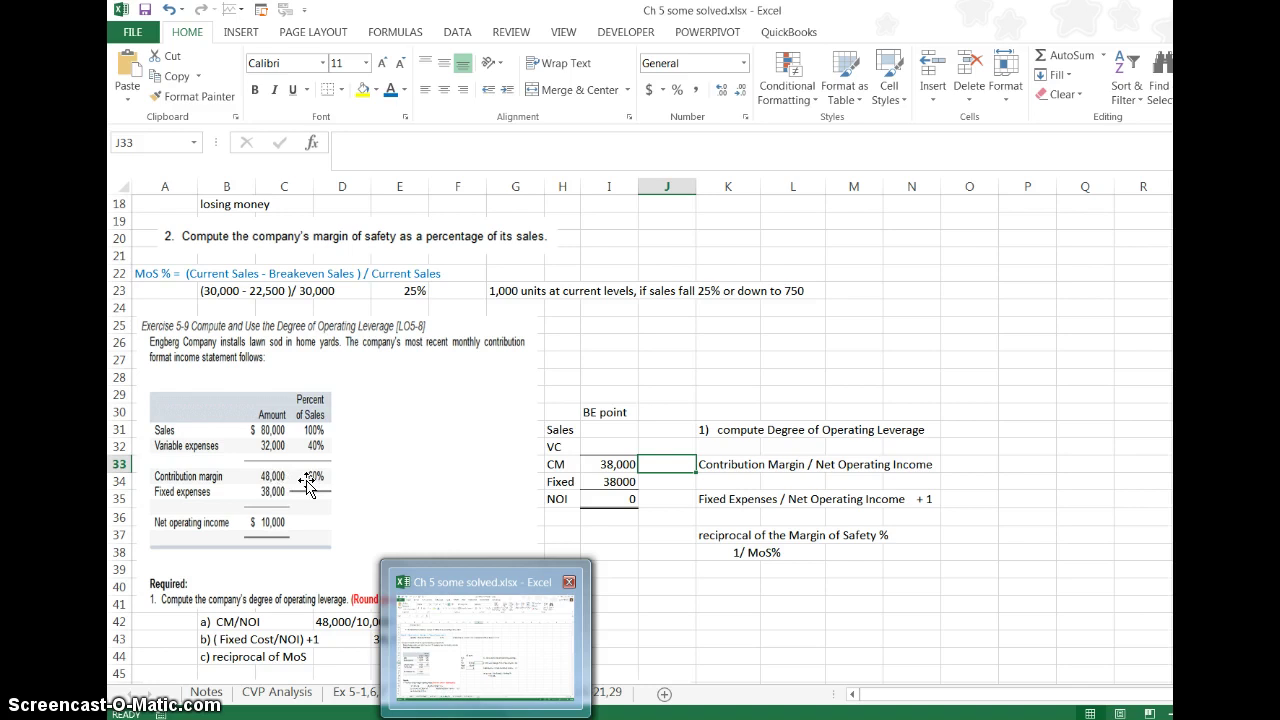
text(6)
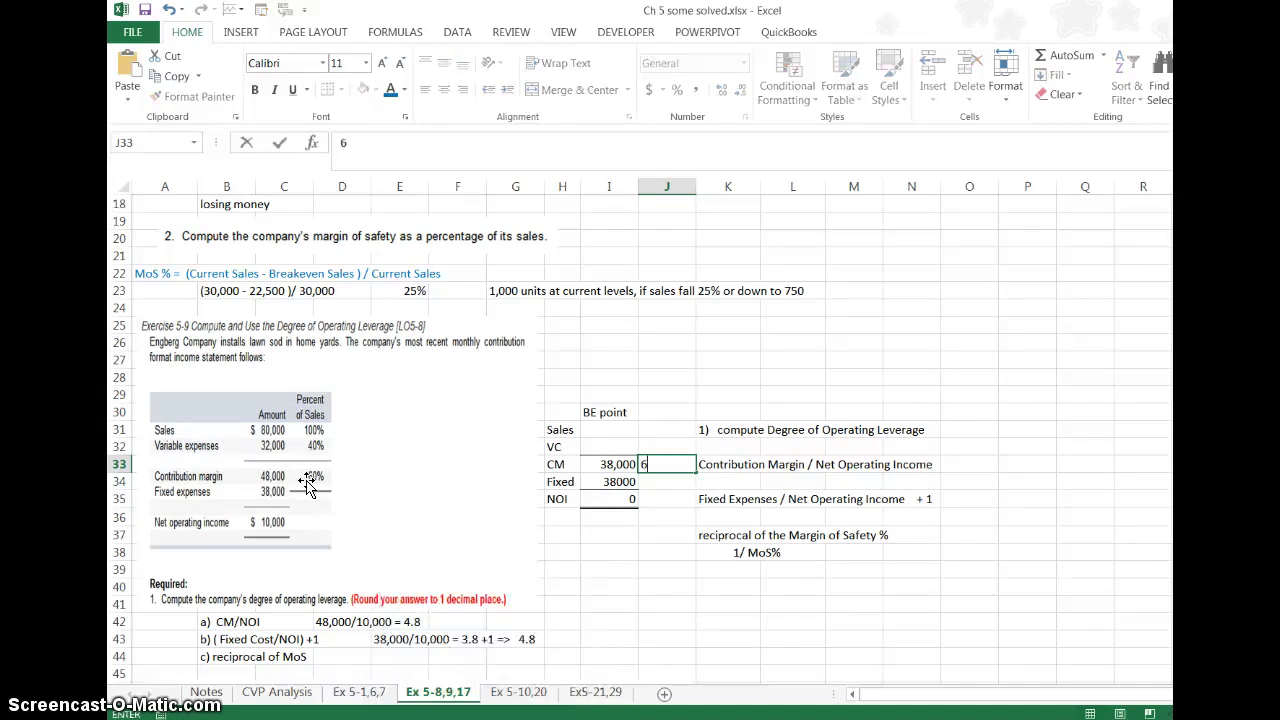
text(0%)
key(BackSpace)
text(%)
key(Return)
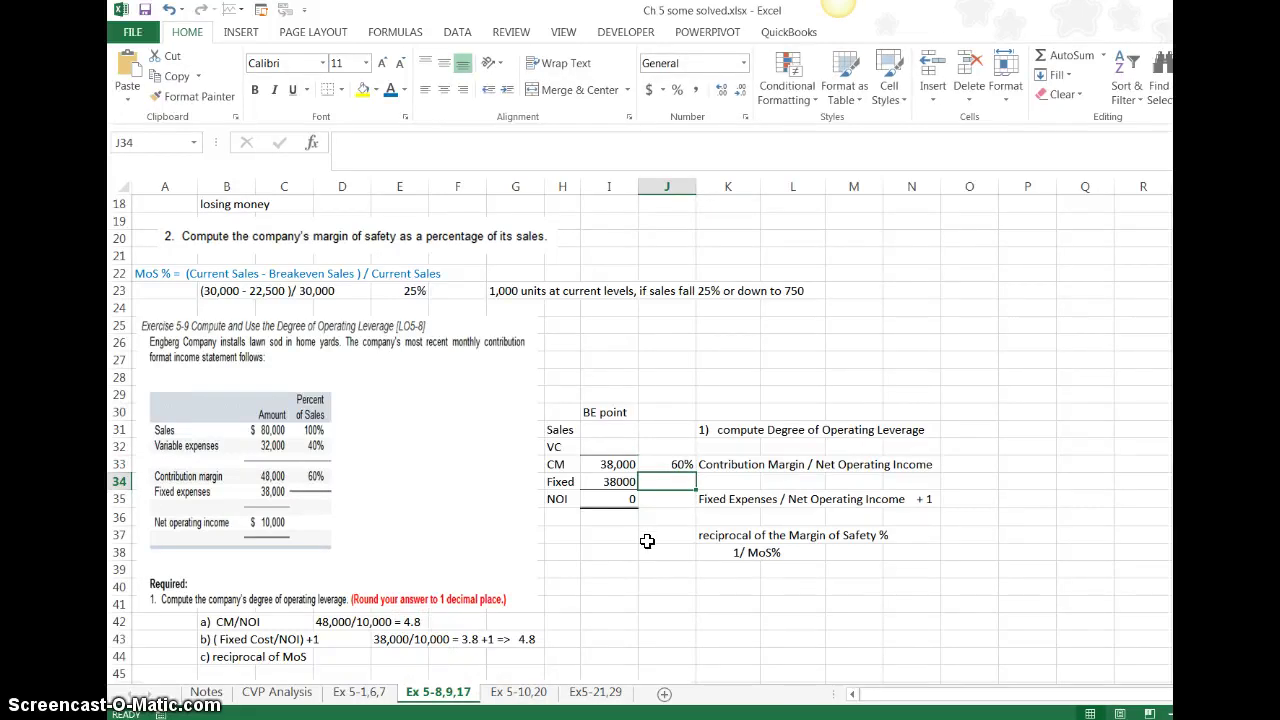
click(661, 464)
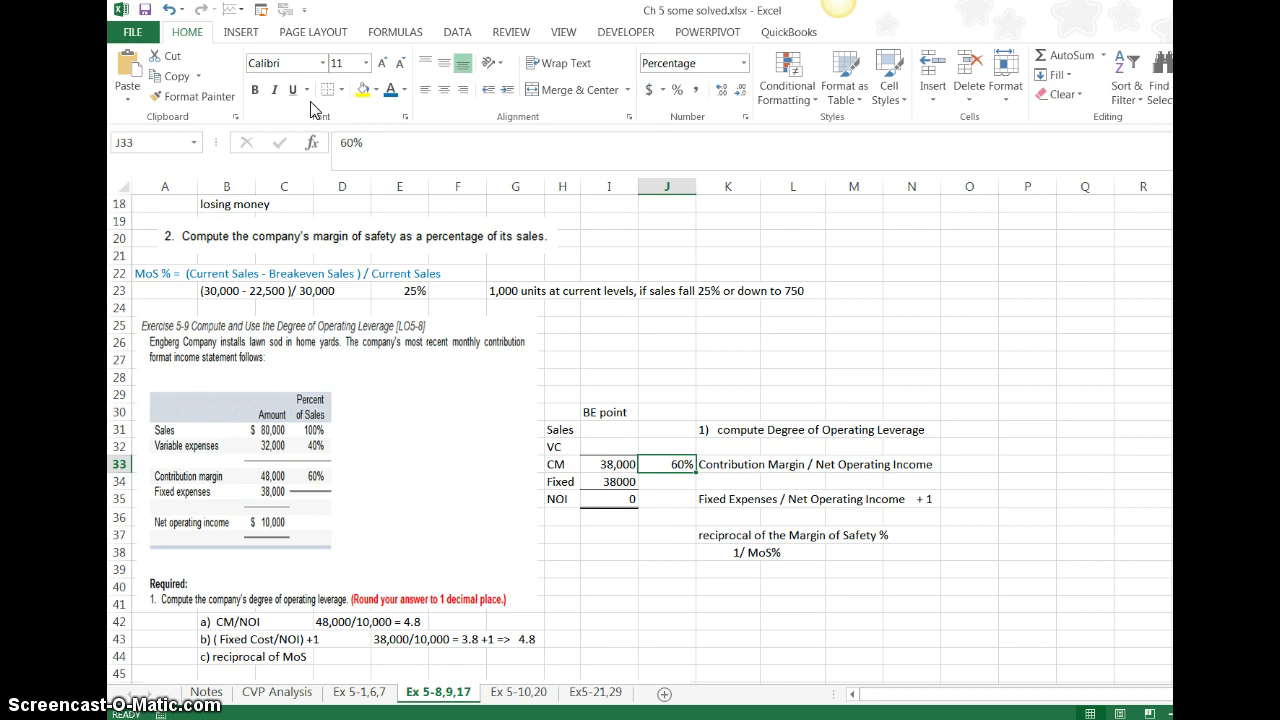
click(423, 90)
click(680, 600)
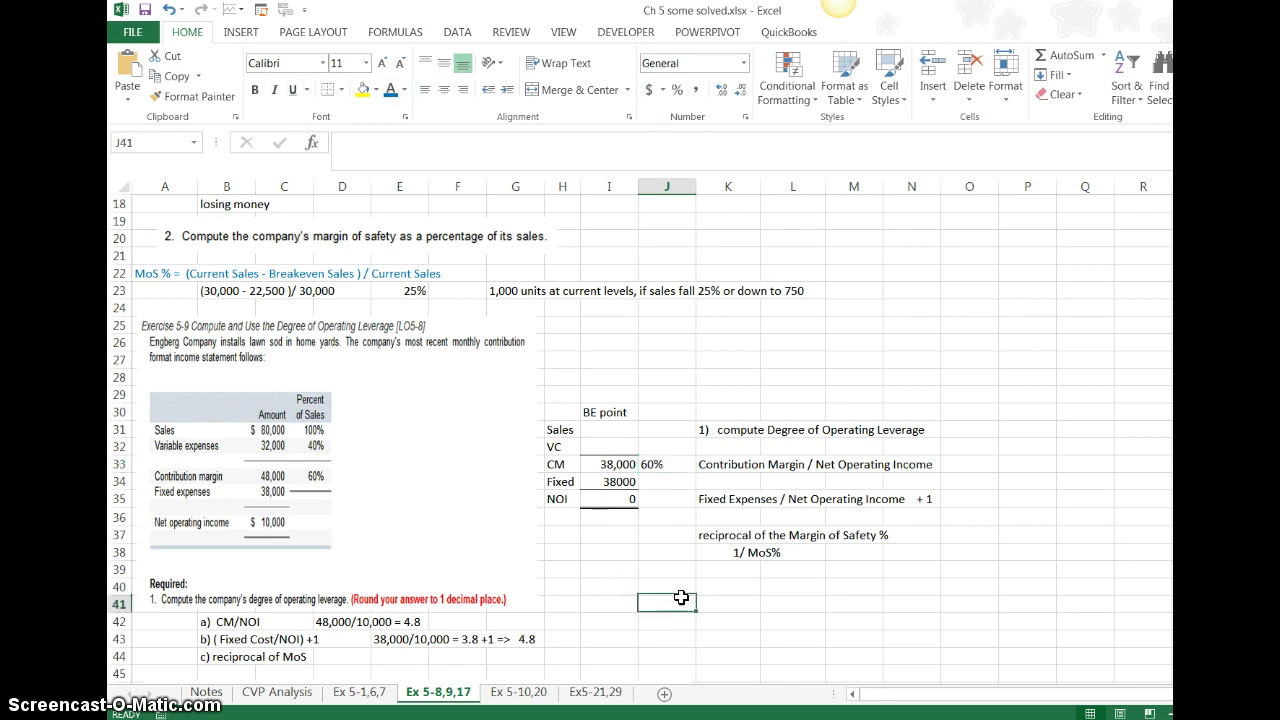
Write the working "38000/.60" as text in J31, on the Sales row.
click(660, 430)
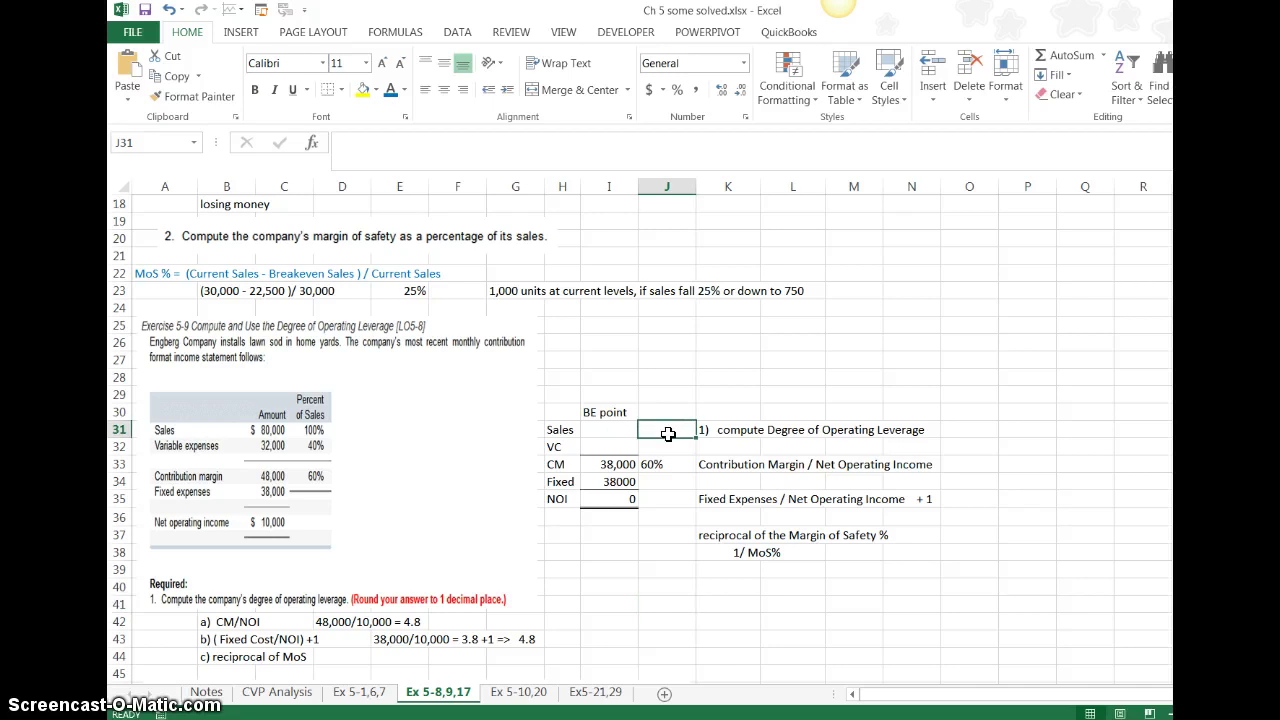
text(38000/.)
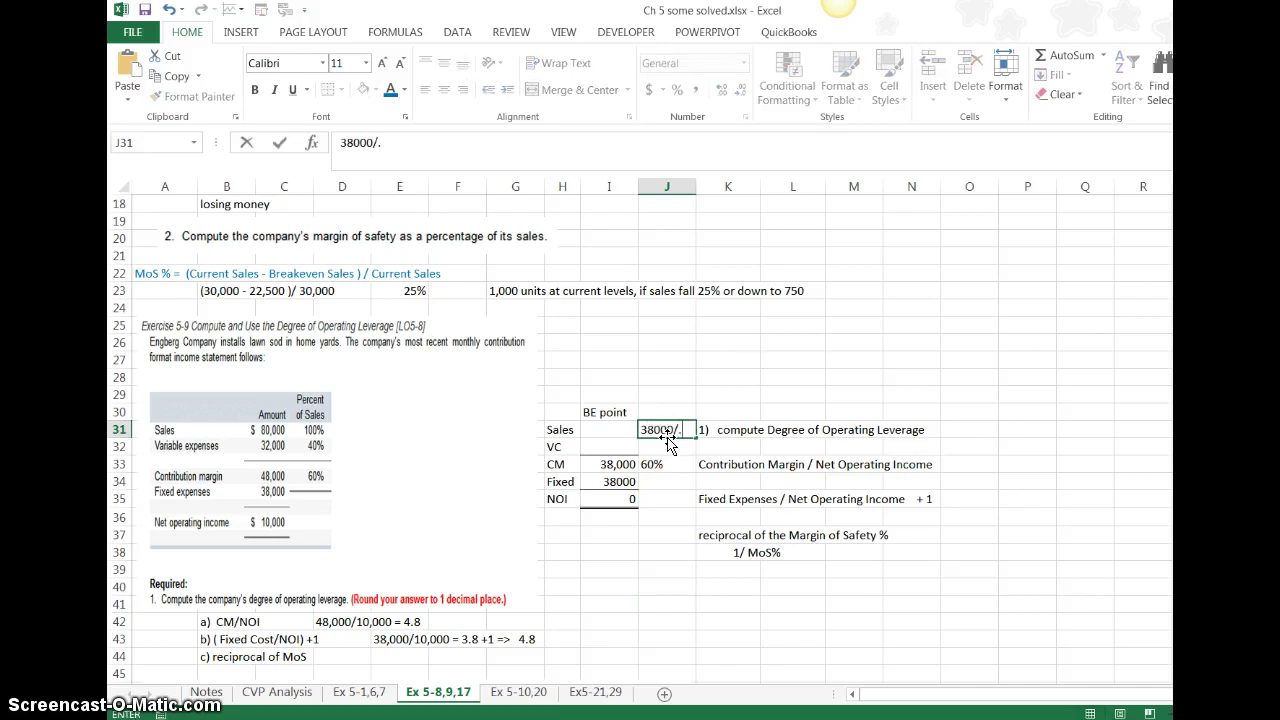
text(60)
key(Return)
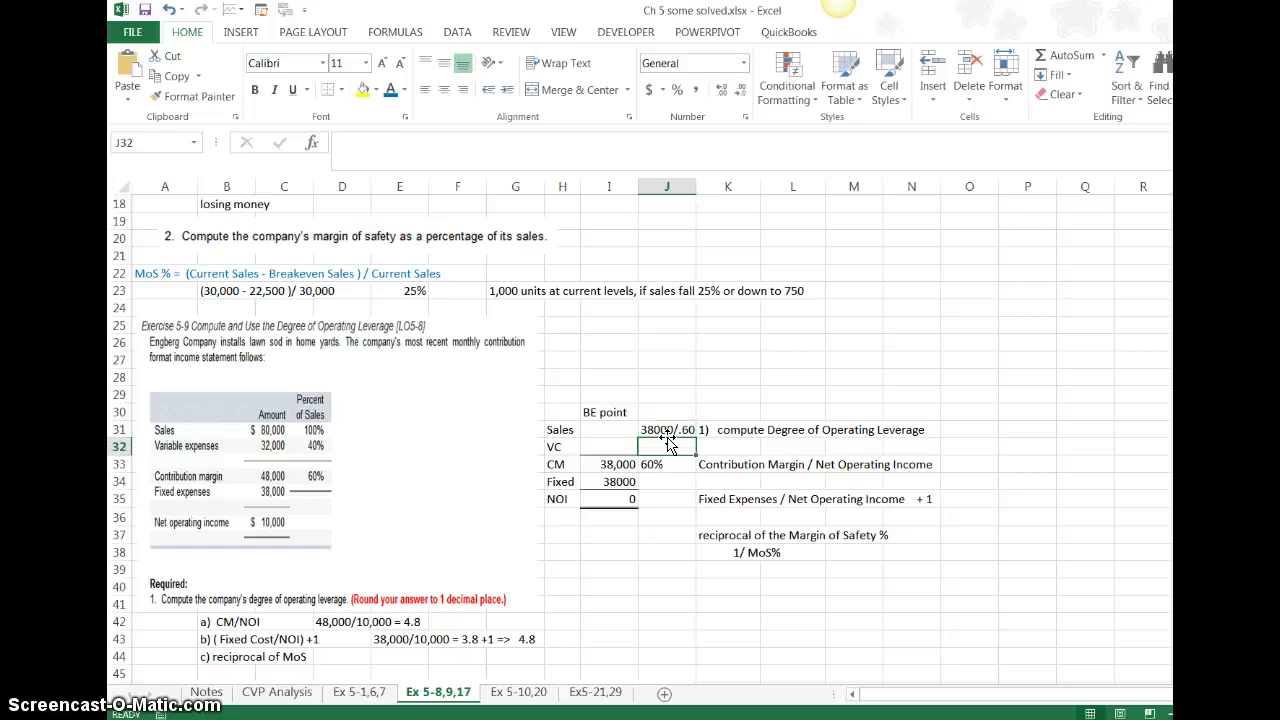
Calculate the break-even sales in I31 with the formula =38000/.6 and display it without decimals.
click(616, 430)
text(=)
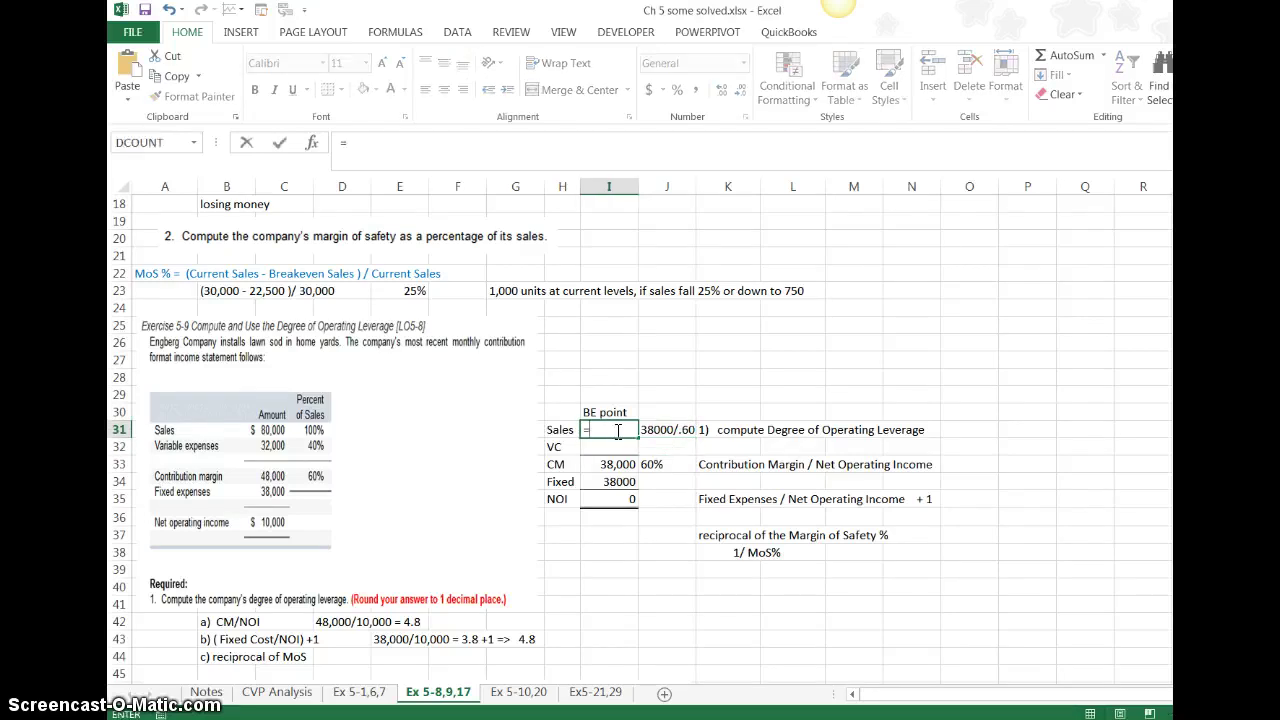
text(38000/.6)
key(Return)
click(617, 430)
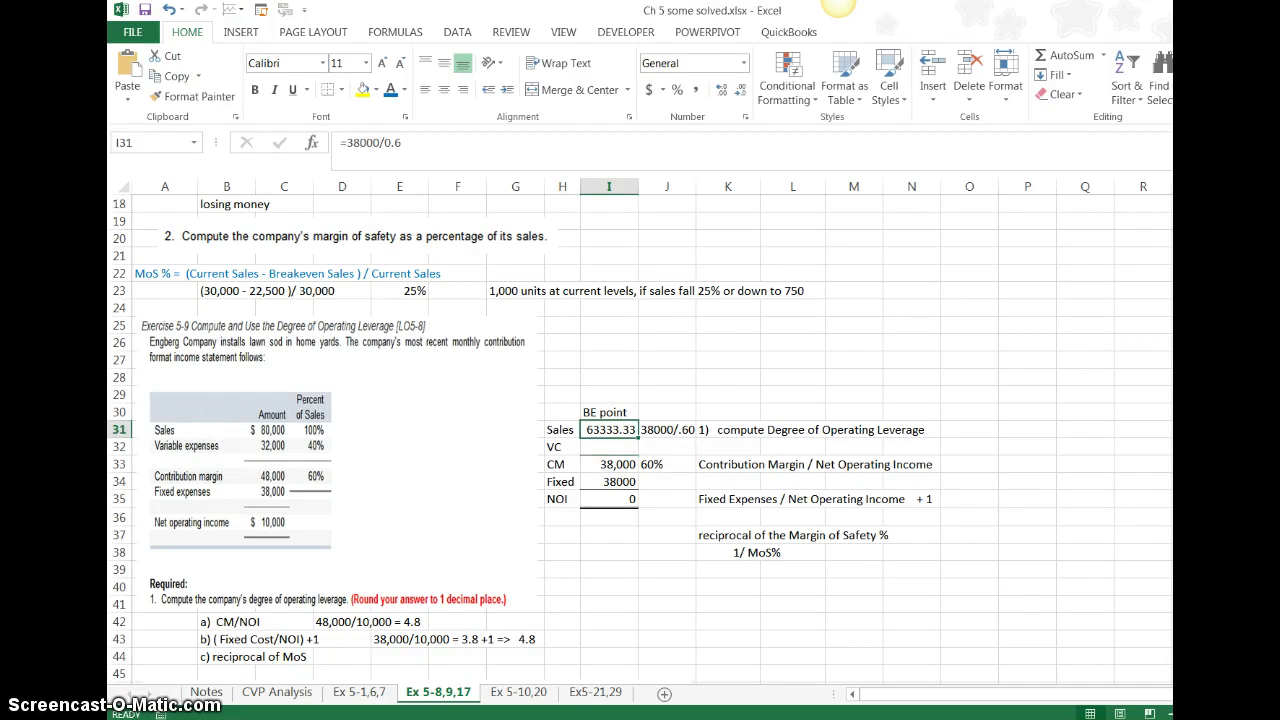
click(742, 90)
click(743, 91)
Apply the Currency [0] cell style to the break-even statement amounts in I31:I35.
drag(610, 428, 610, 500)
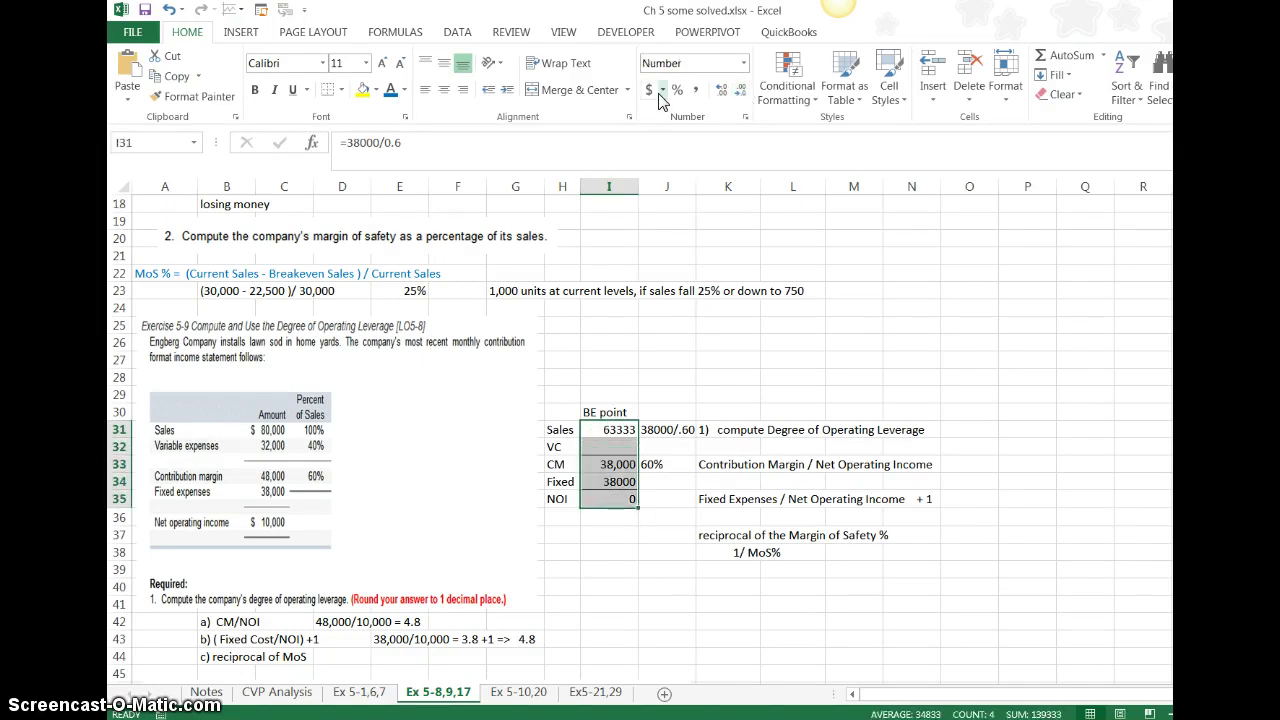
click(893, 92)
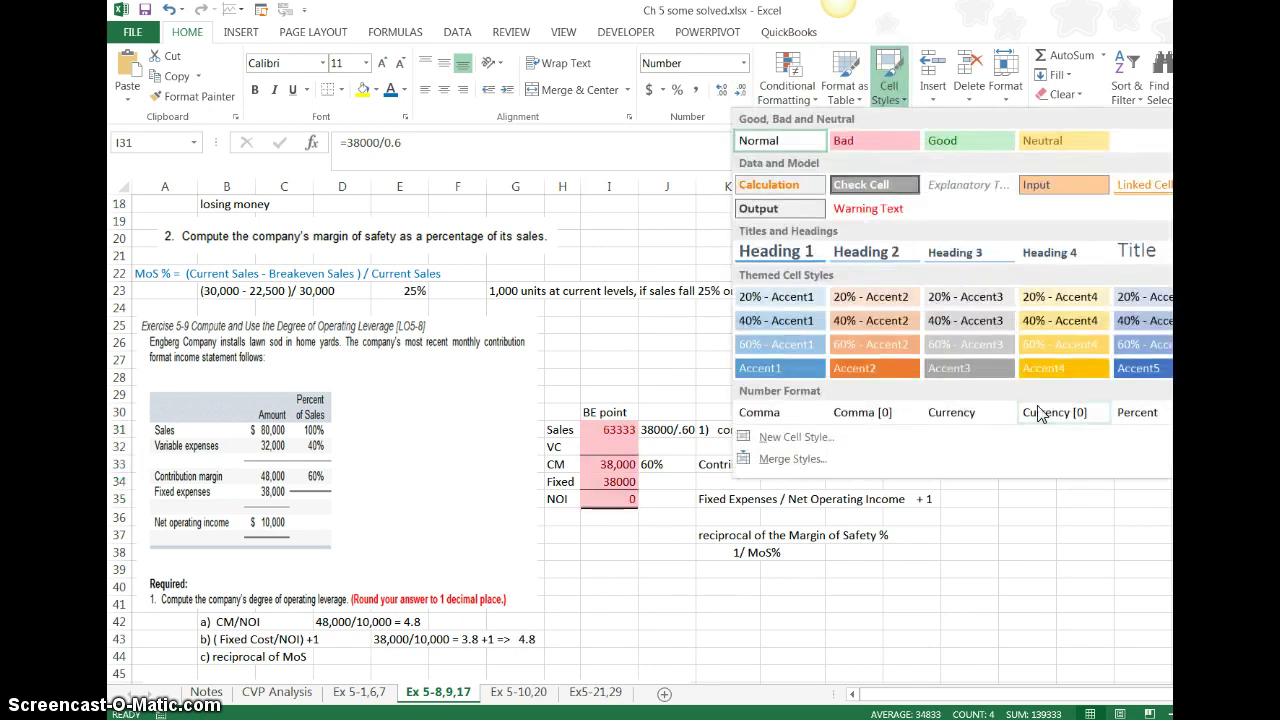
click(1073, 431)
click(705, 640)
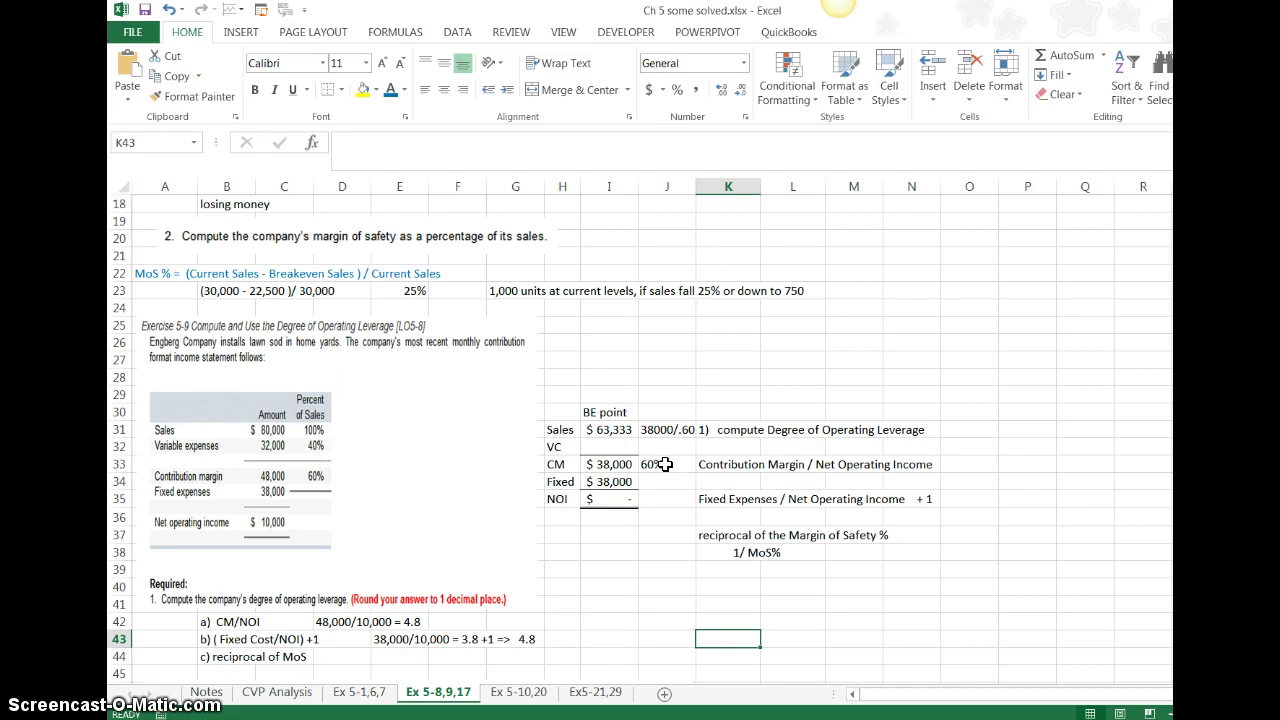
Calculate the break-even variable costs in I32 as 40% of sales with the formula =I31*.40.
click(612, 451)
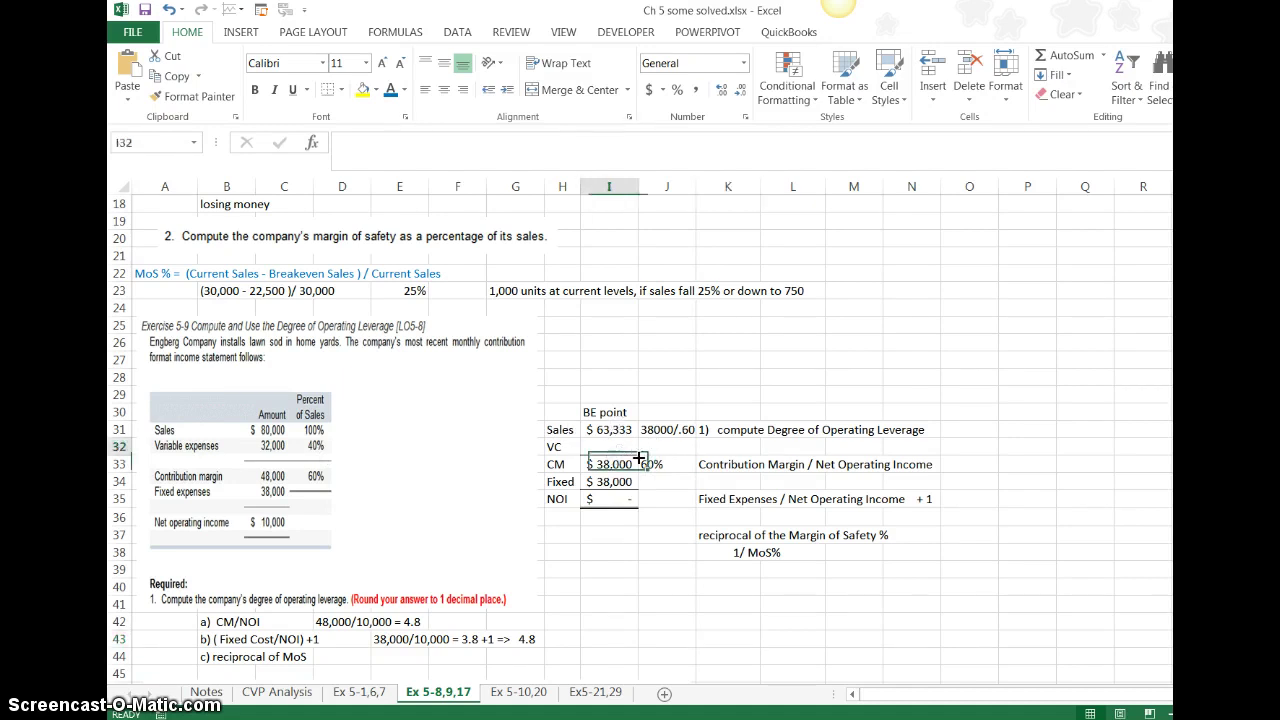
text(=)
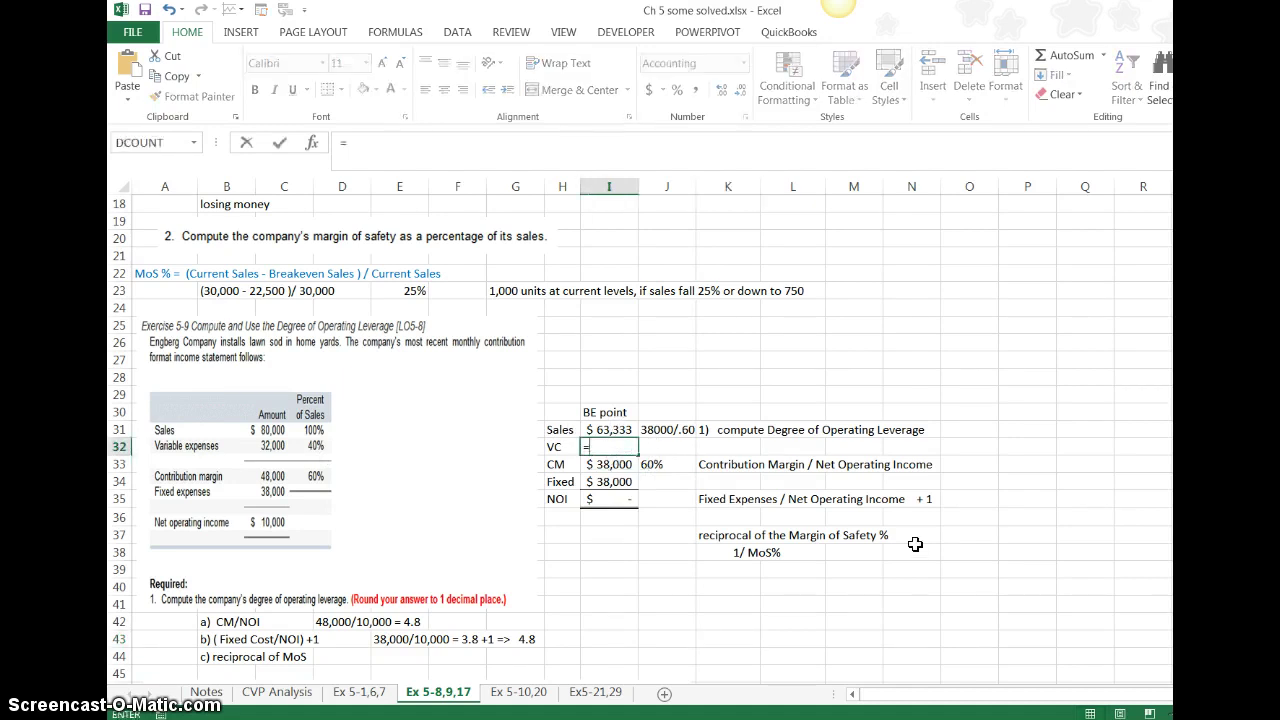
key(Up)
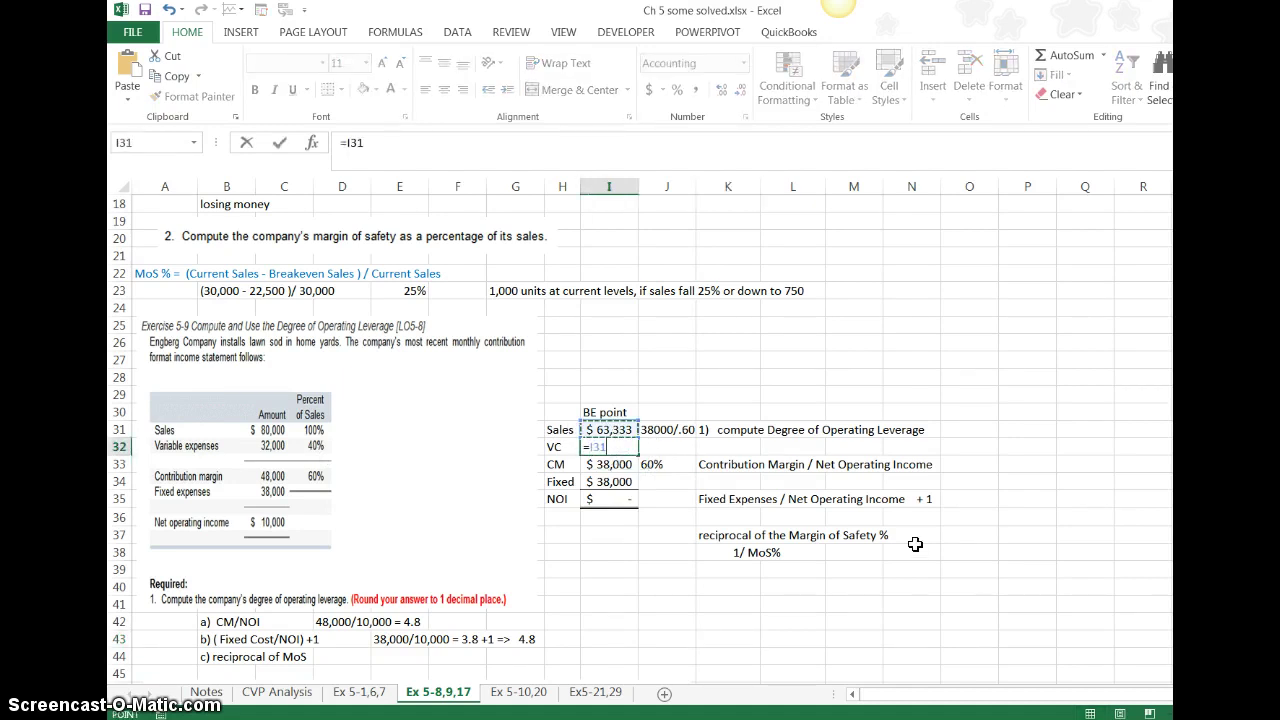
text(*.40)
key(Return)
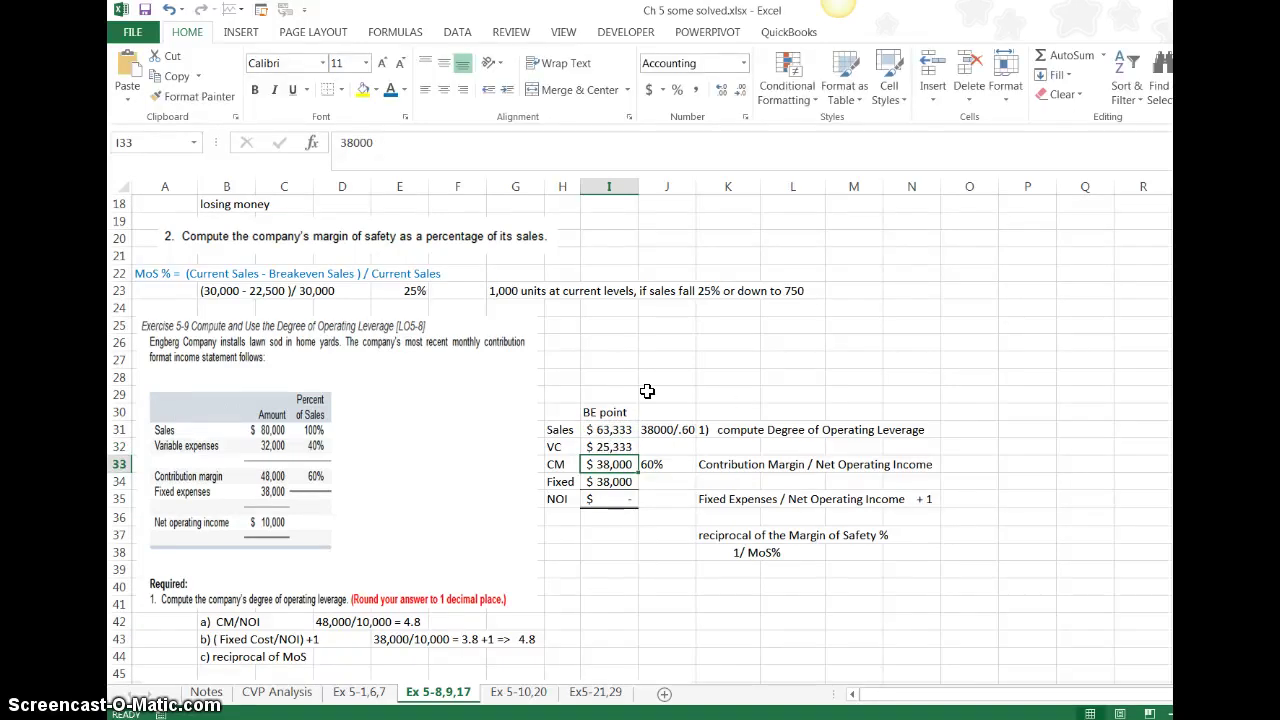
key(Up)
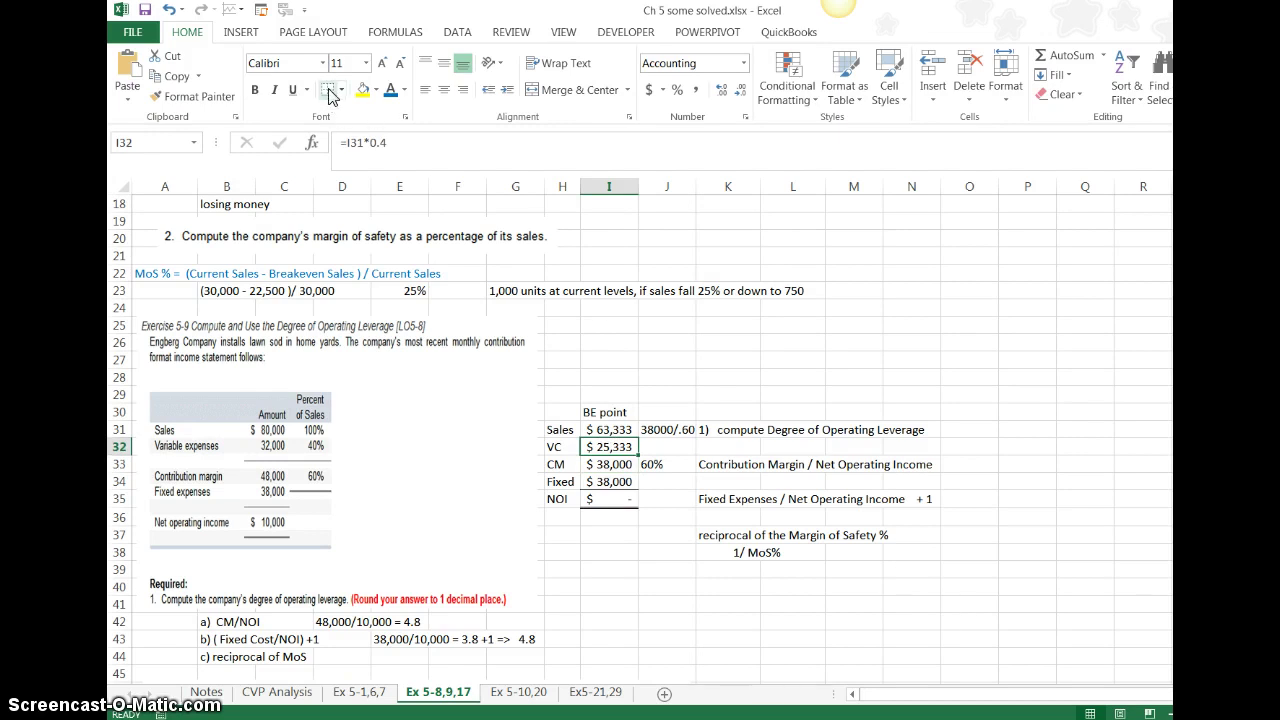
click(668, 552)
Enter 40% as the variable cost ratio in J32 and left-align it.
click(662, 445)
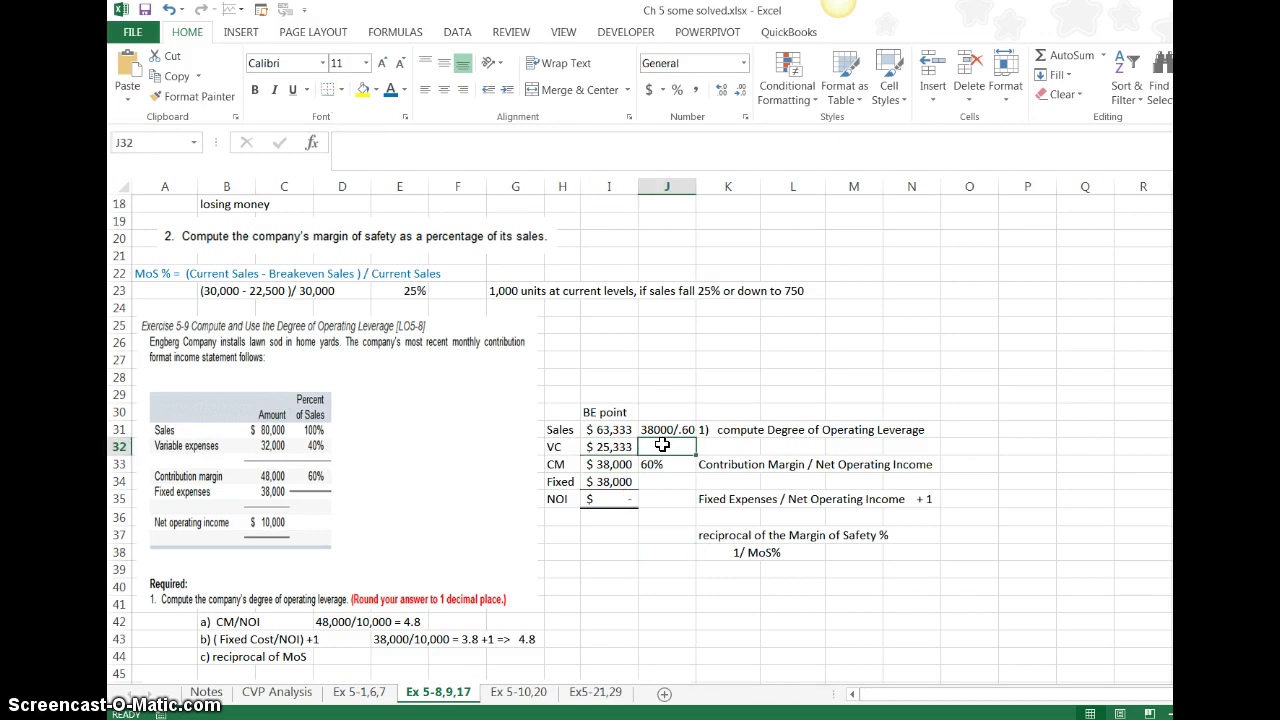
text(40%)
key(Return)
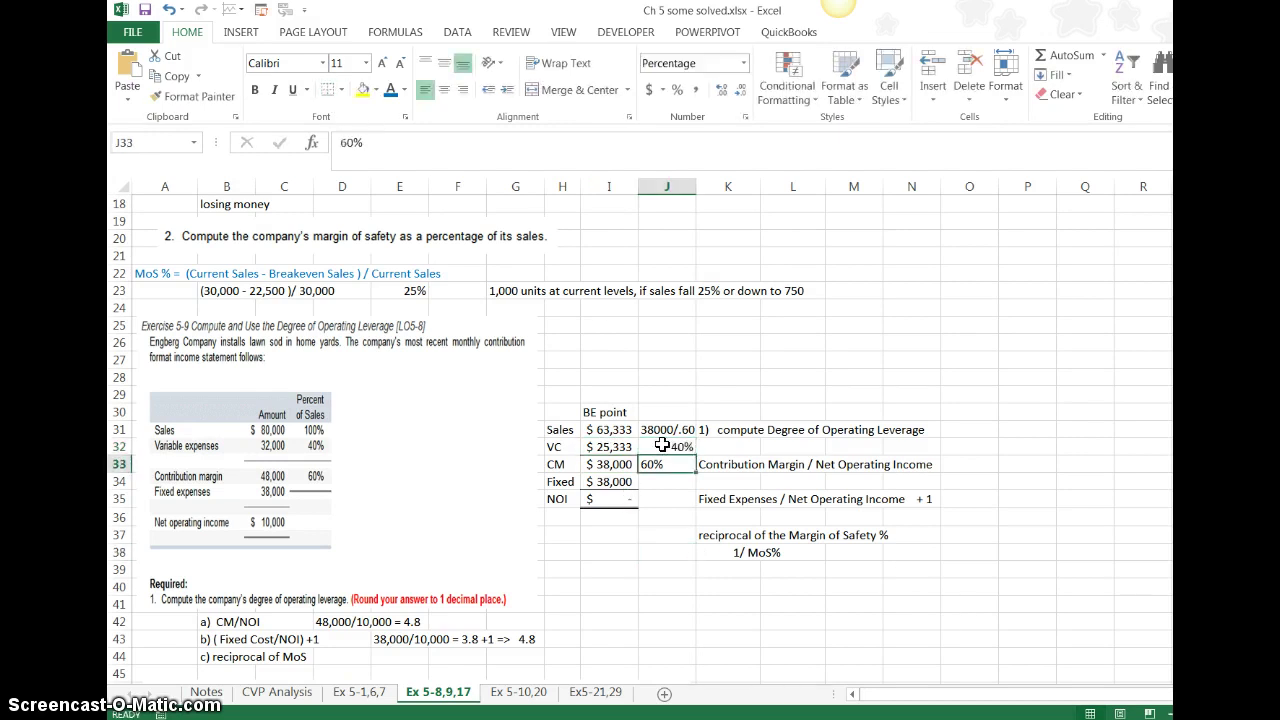
click(662, 445)
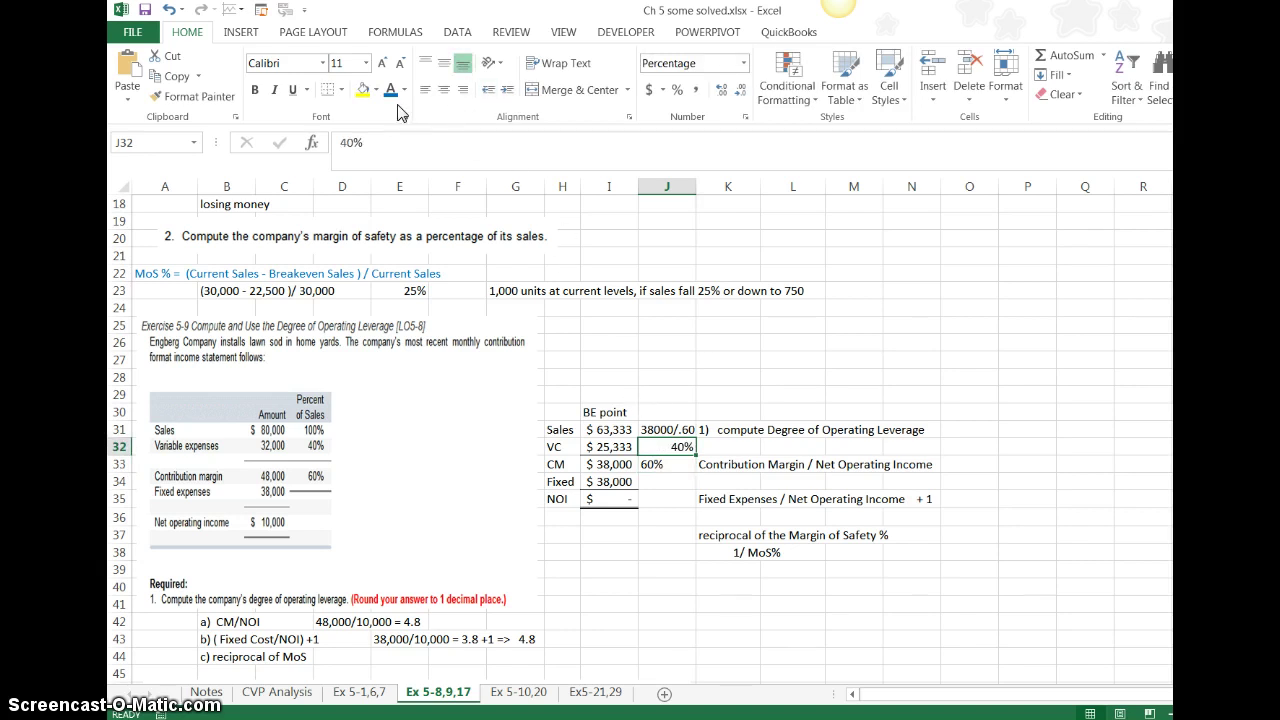
click(424, 92)
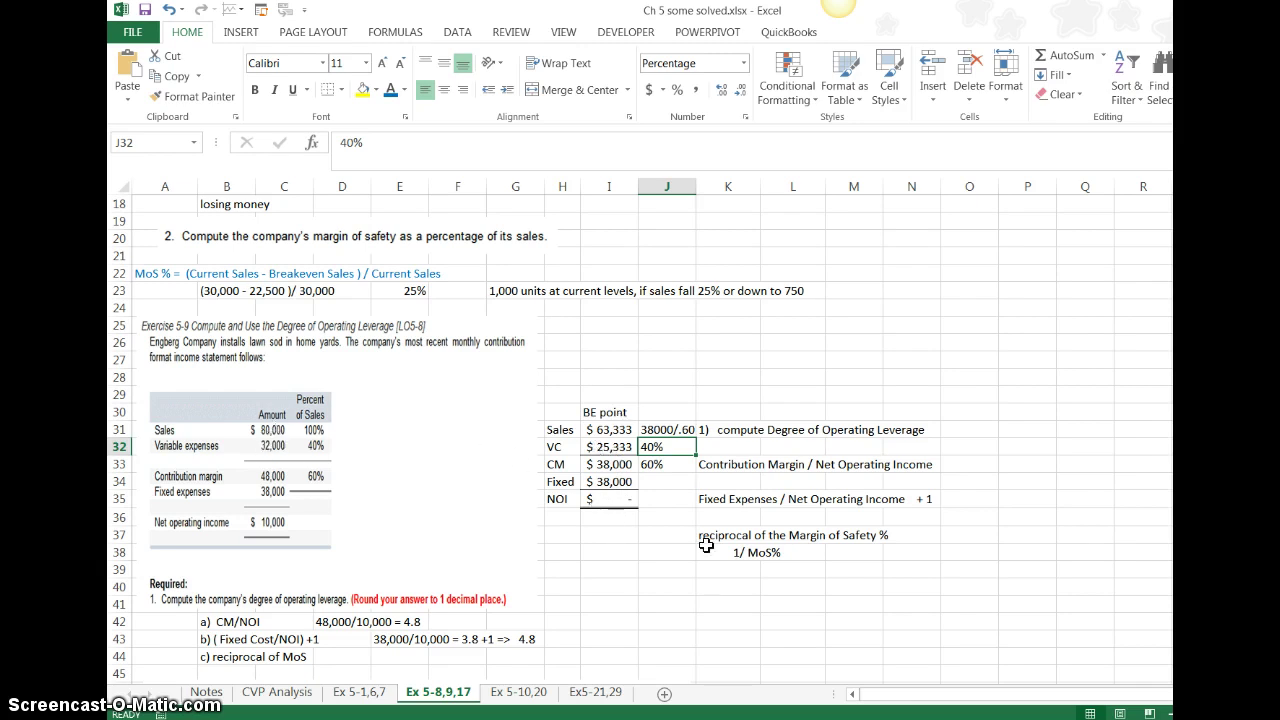
Label H39 as "MoS" and write the numerator "80,000 - 63,333" as text in I39.
click(609, 573)
click(735, 567)
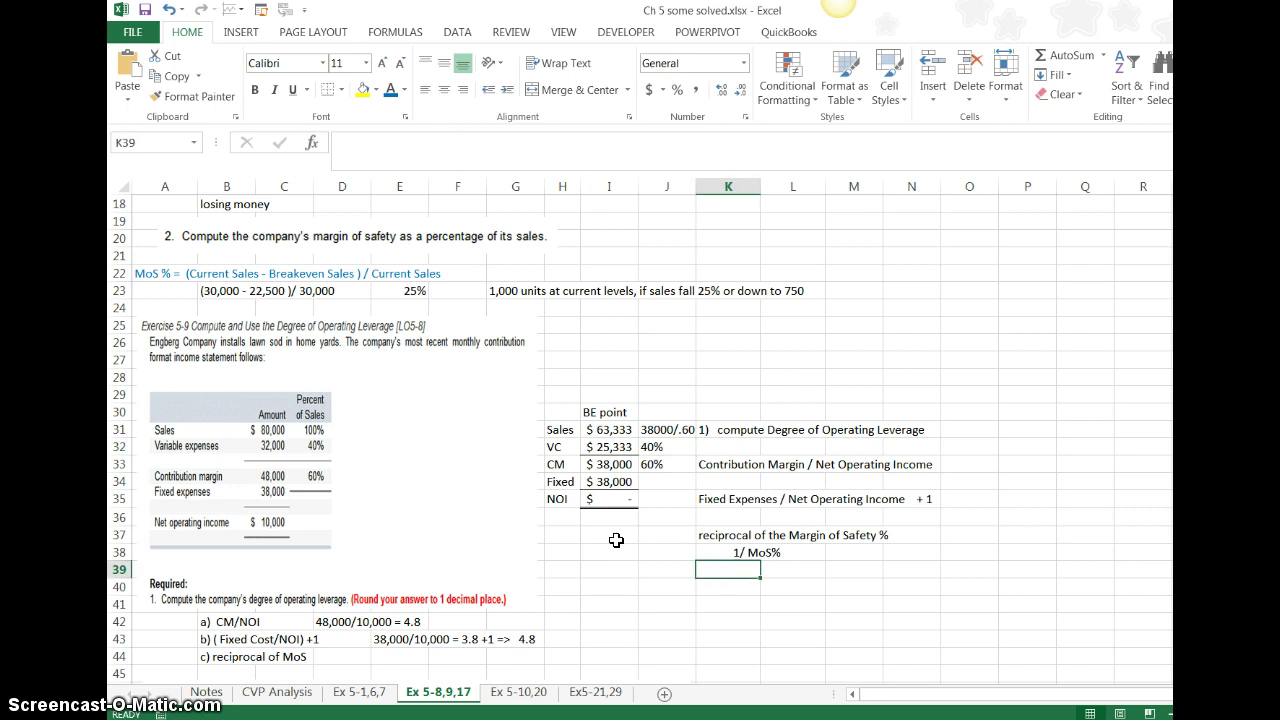
click(573, 570)
text(M)
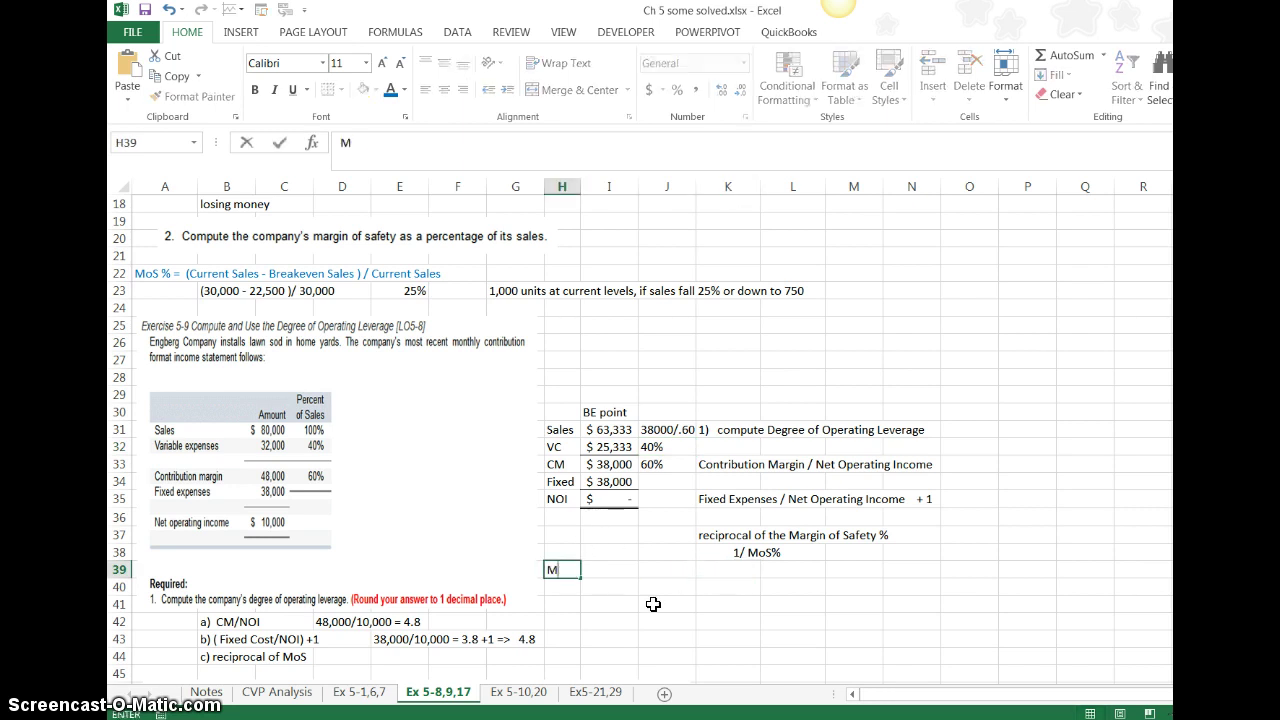
text(oS)
key(Tab)
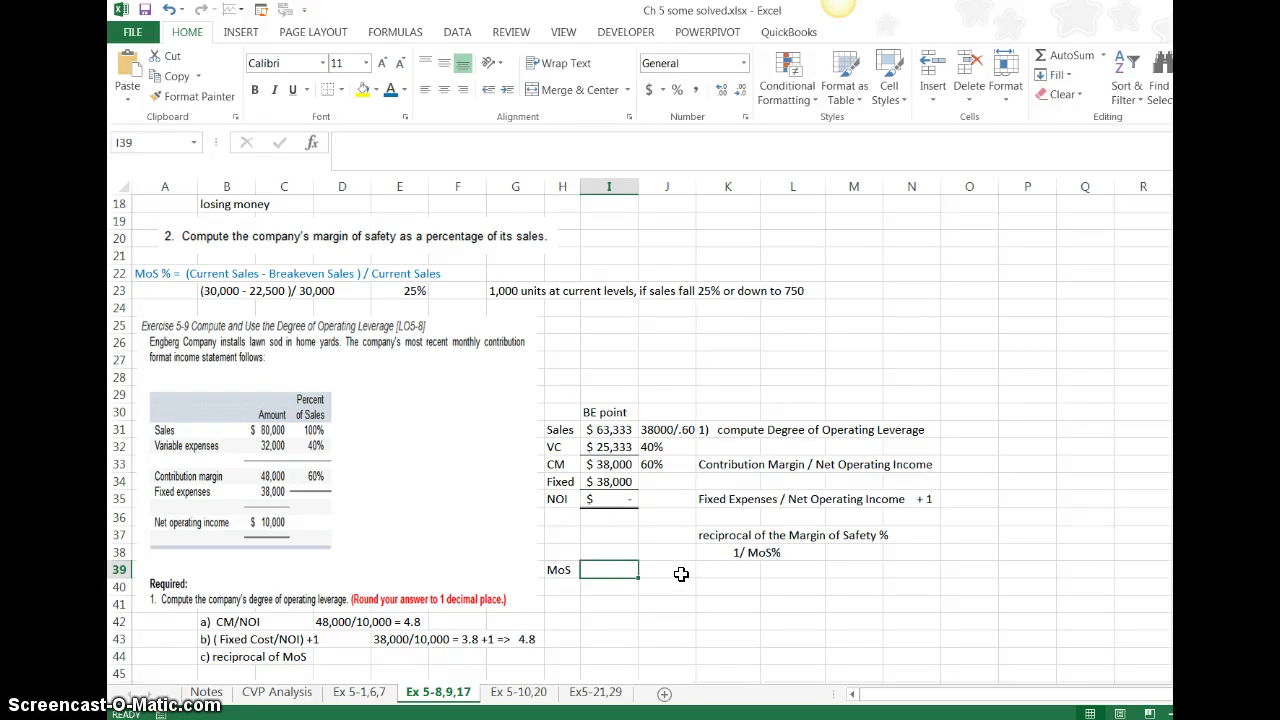
text(80)
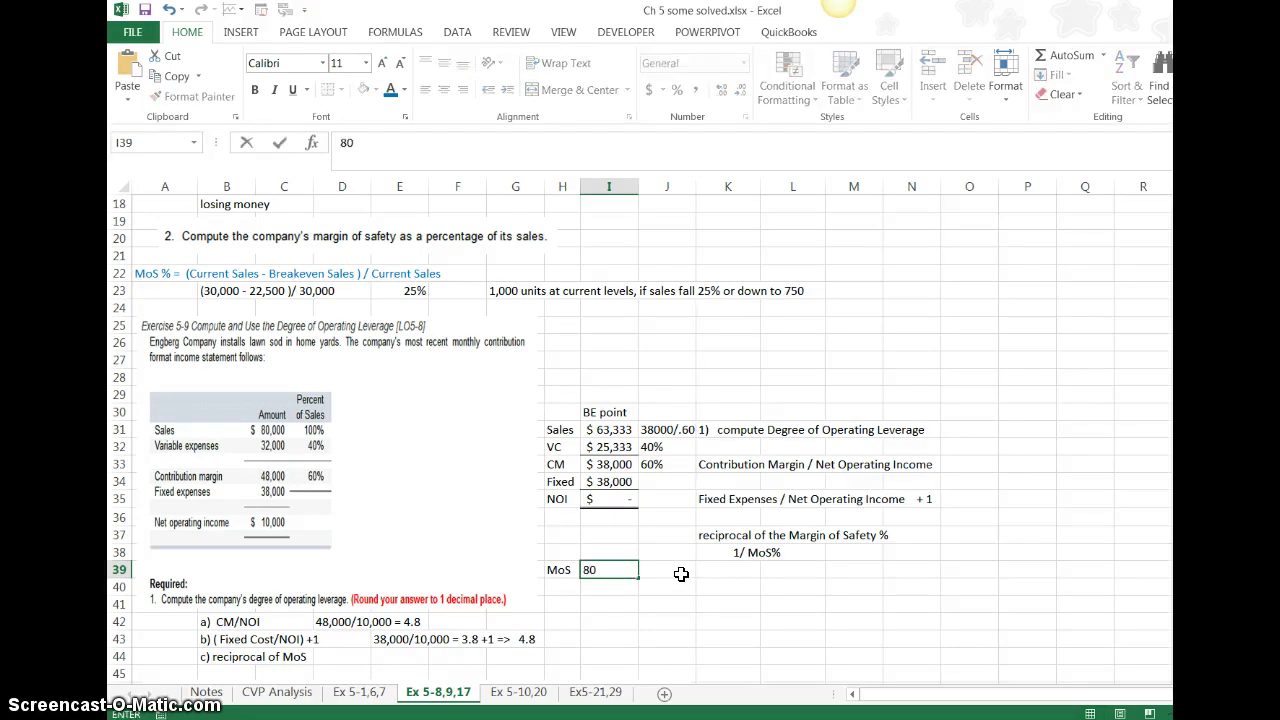
text(,000 - 63,333)
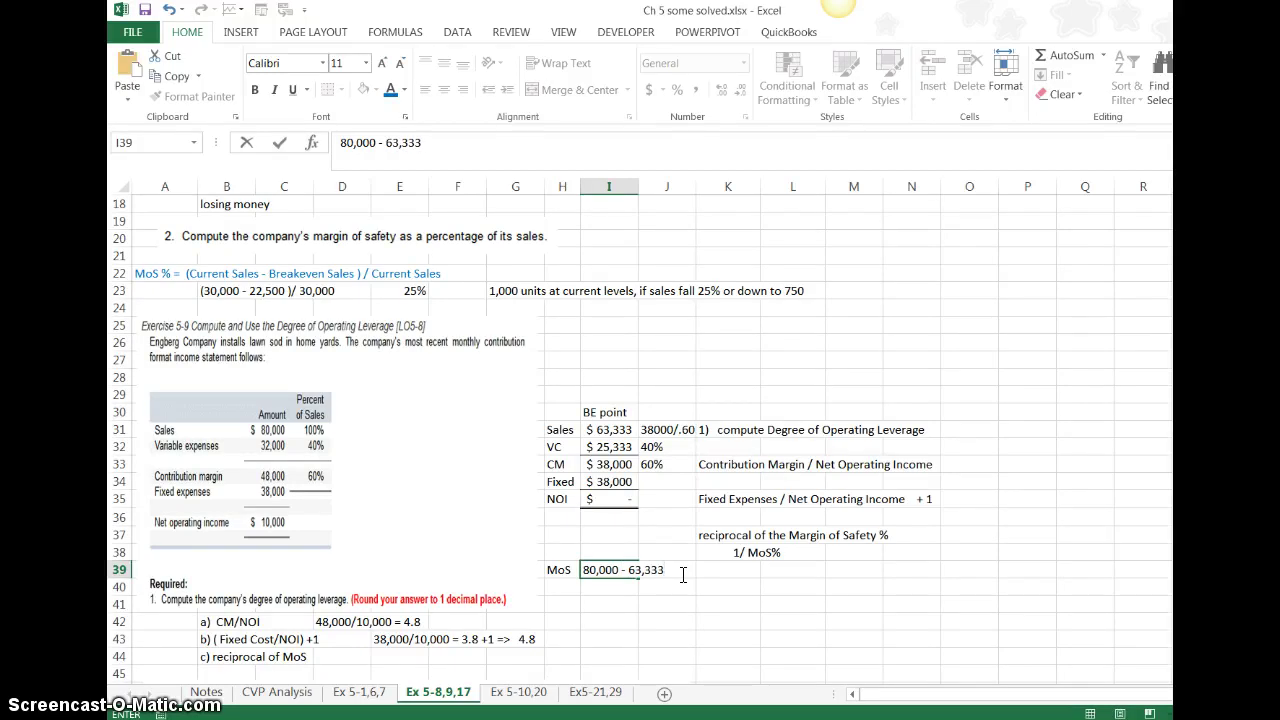
key(Return)
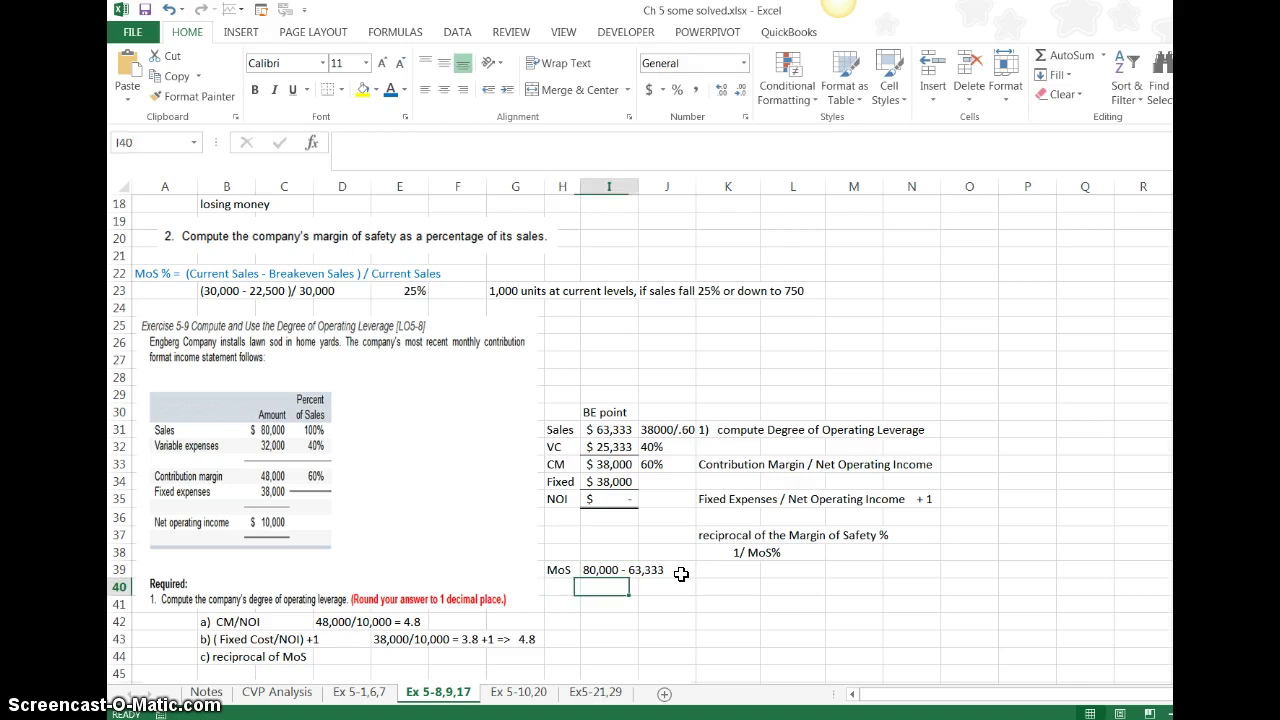
Enter the denominator 80,000 in I40 and underline the numerator text in I39.
text(80,000)
key(Return)
key(Left)
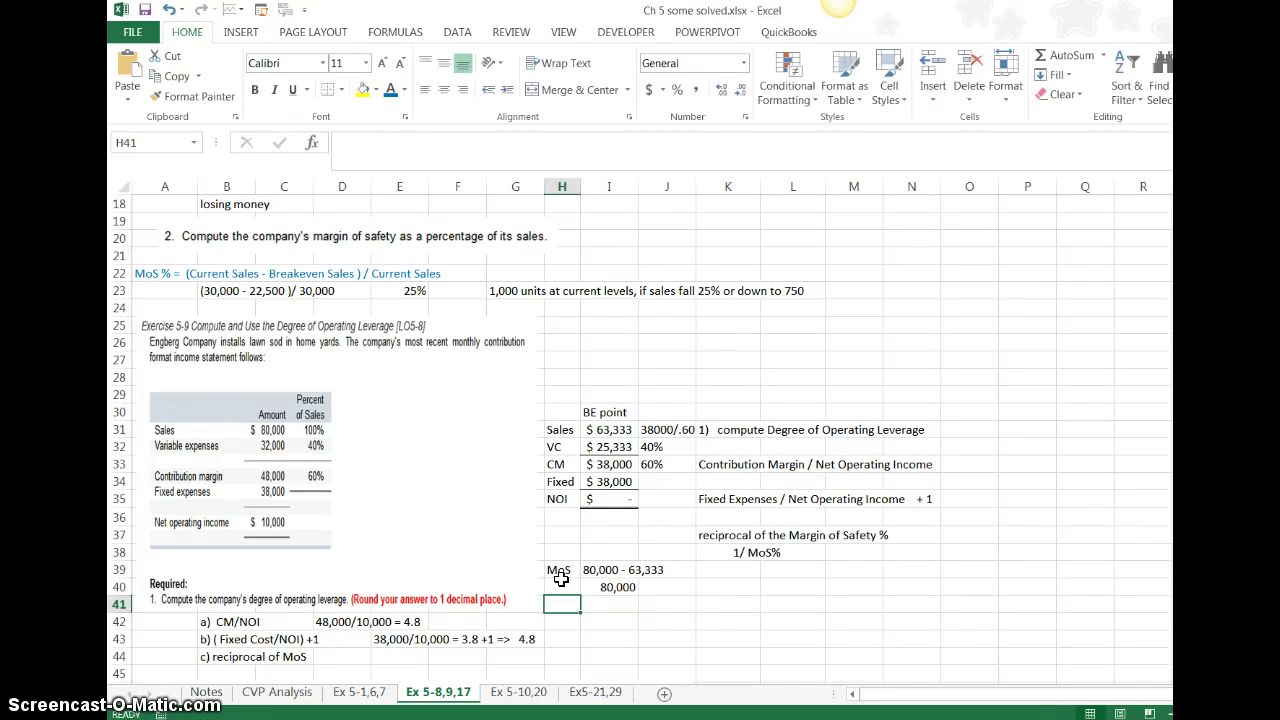
click(591, 566)
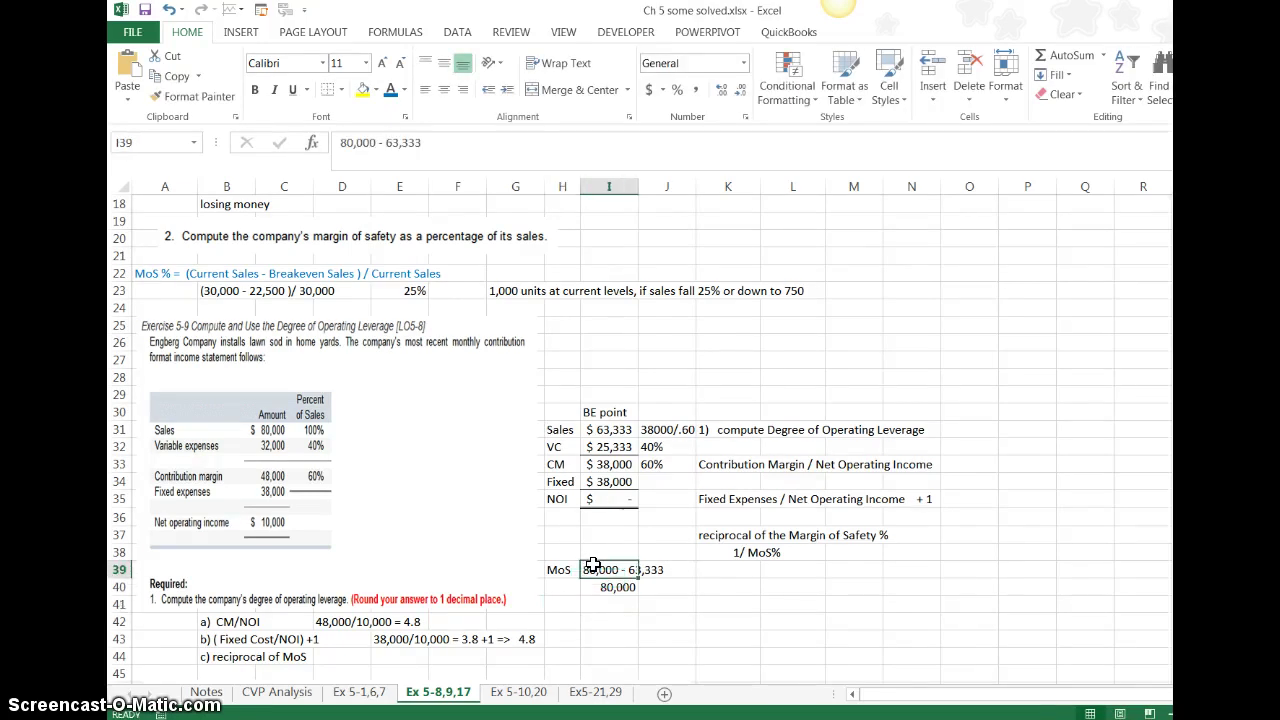
click(293, 89)
click(648, 617)
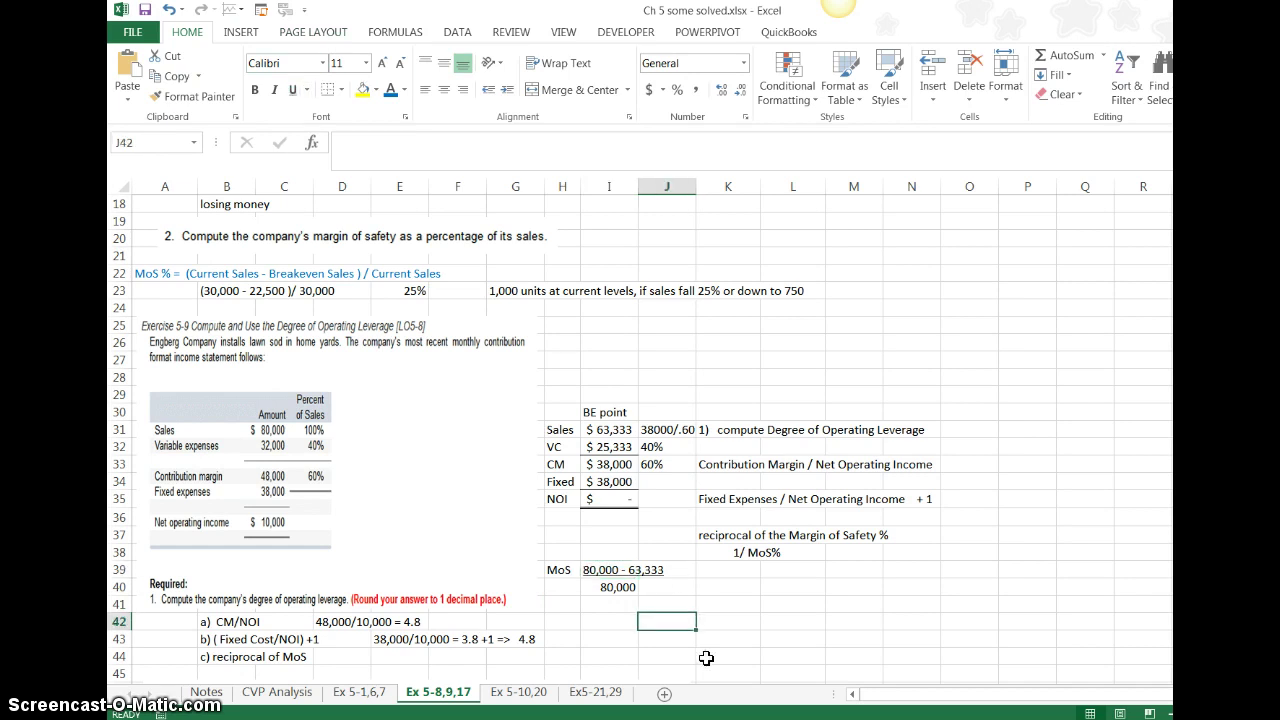
click(690, 606)
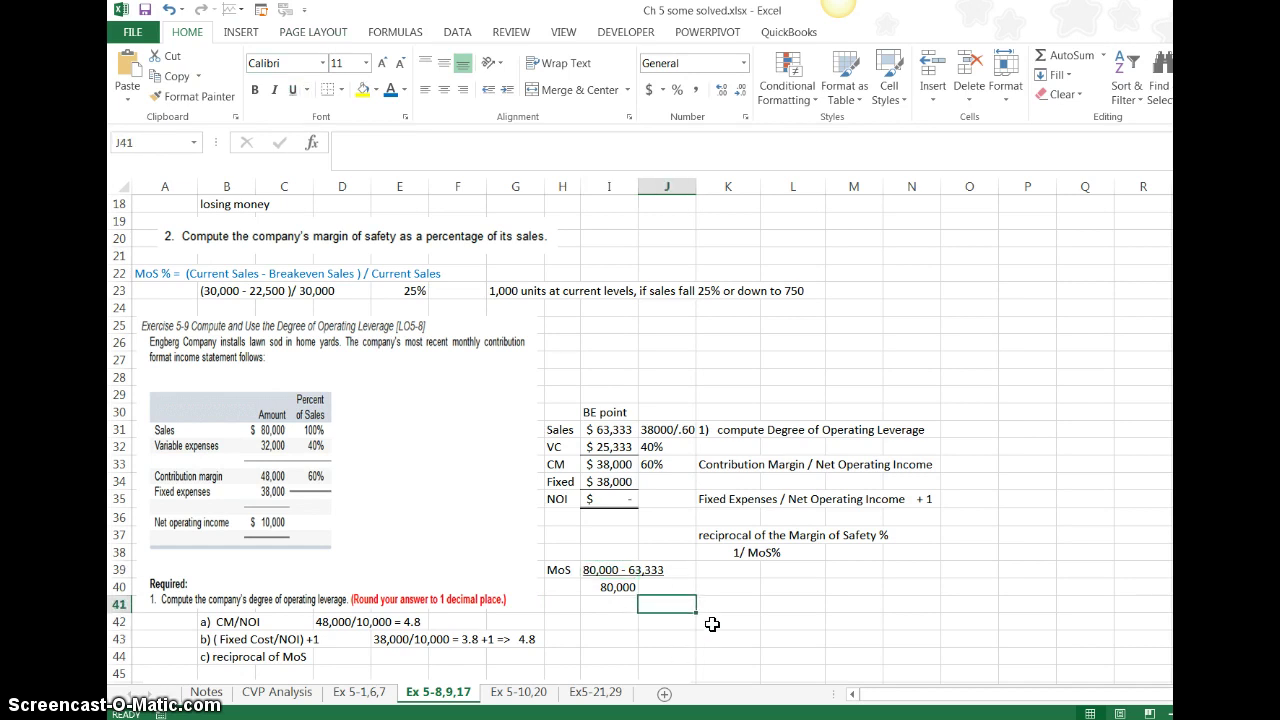
text(=)
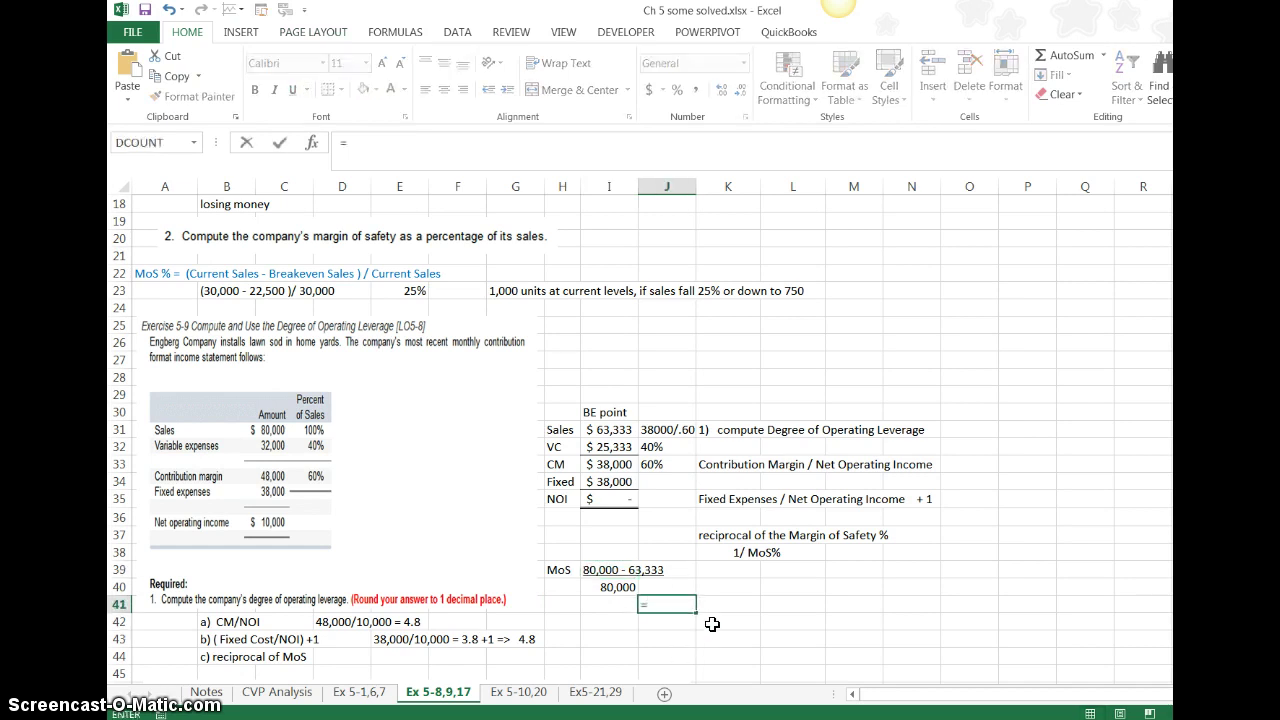
text(80000)
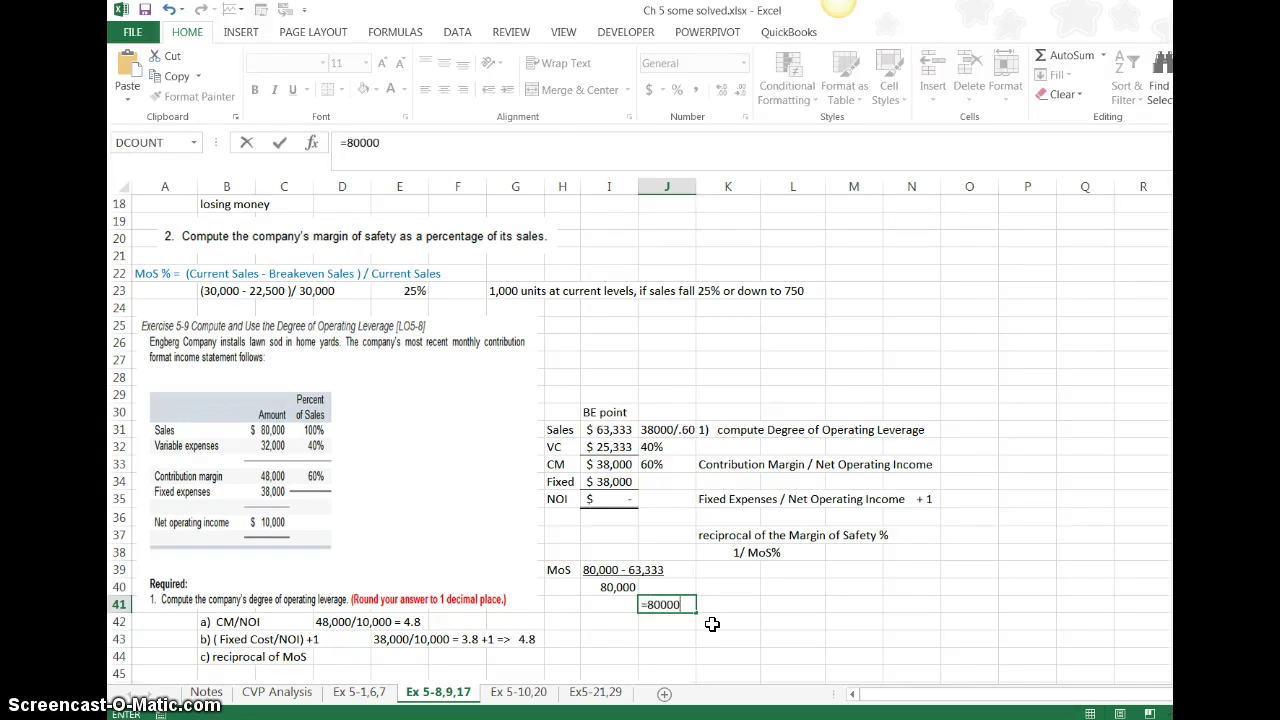
text(-63333))
click(646, 605)
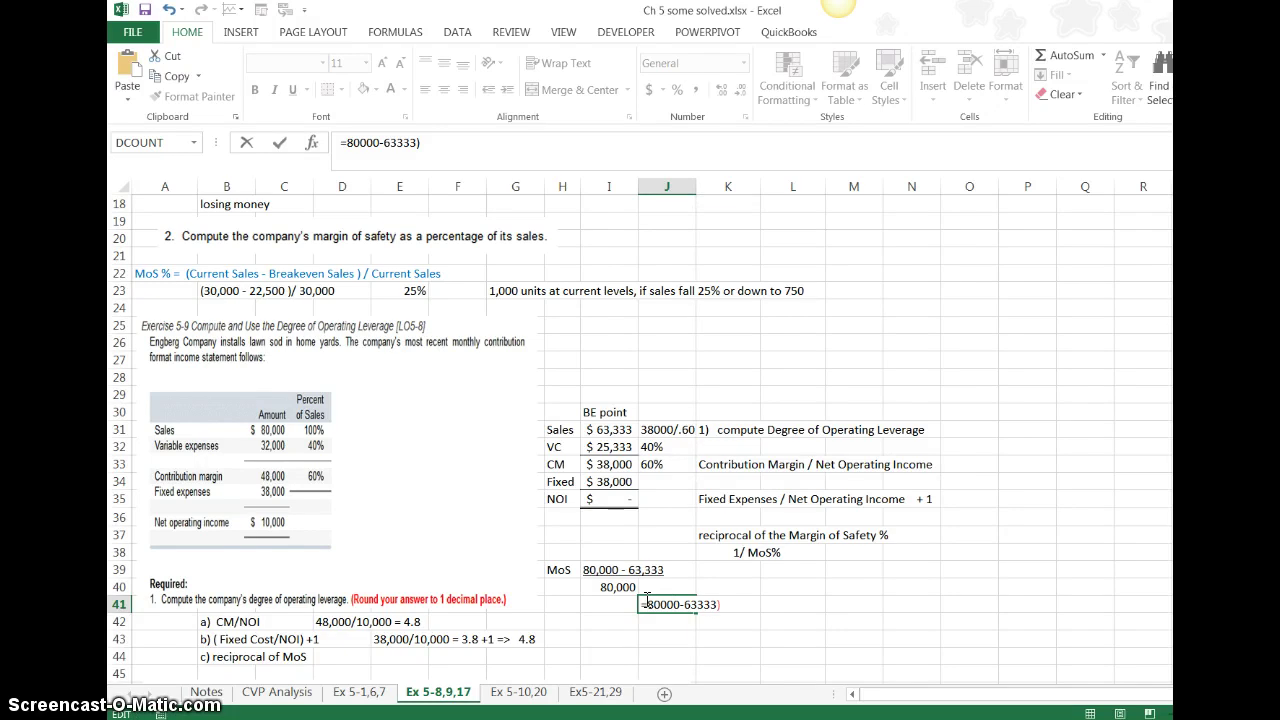
text(()
key(Return)
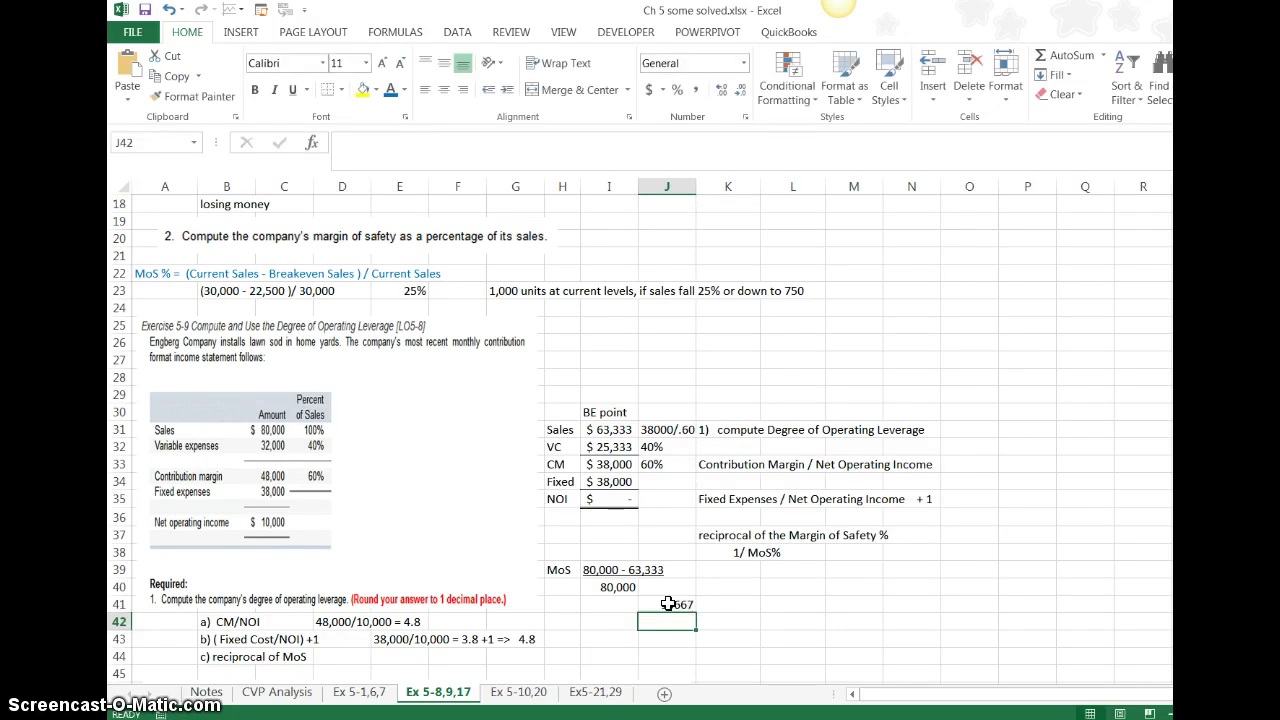
click(665, 604)
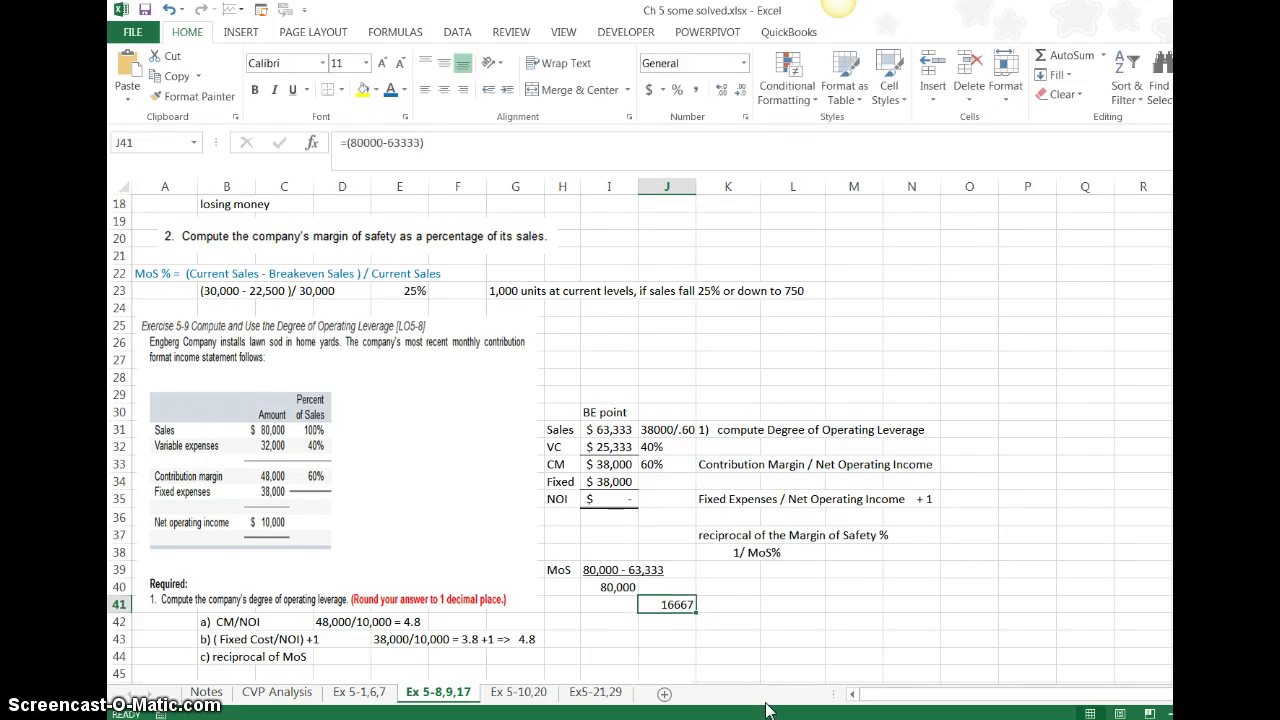
key(F2)
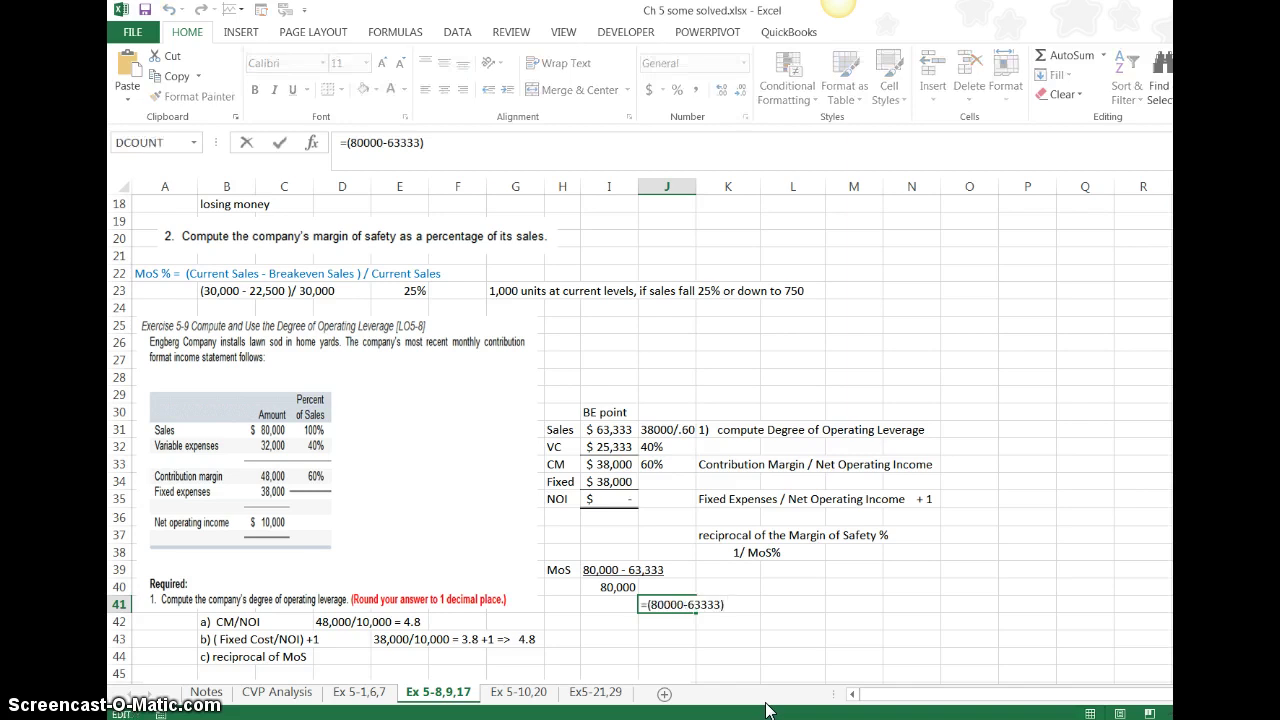
text(/80000)
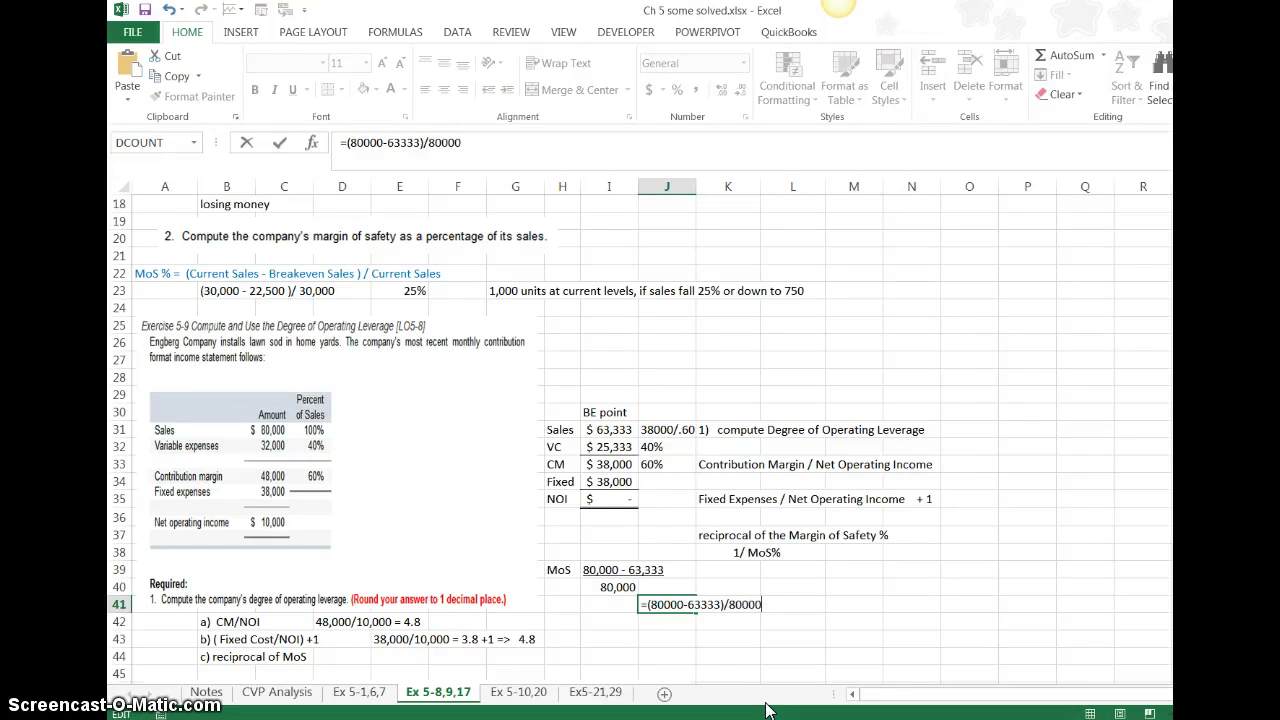
key(Return)
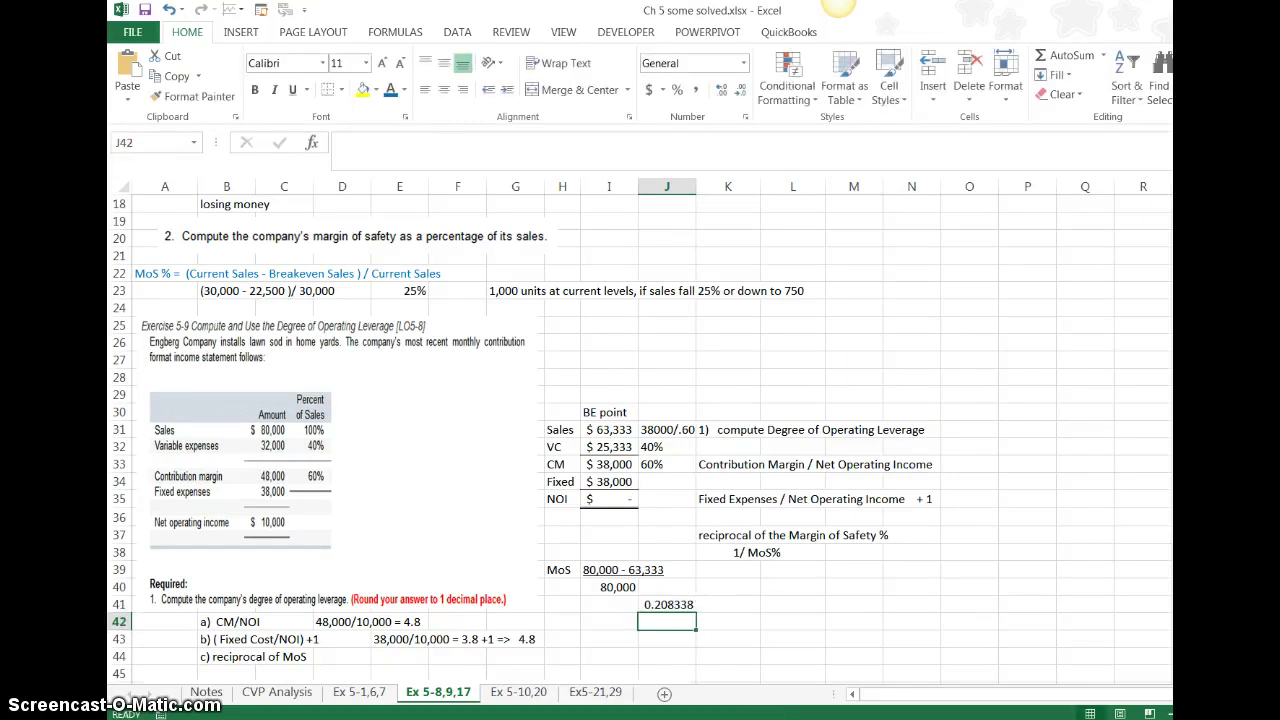
Format the margin of safety result in J41 as a percentage with one decimal place.
click(673, 605)
click(677, 90)
click(721, 90)
click(678, 638)
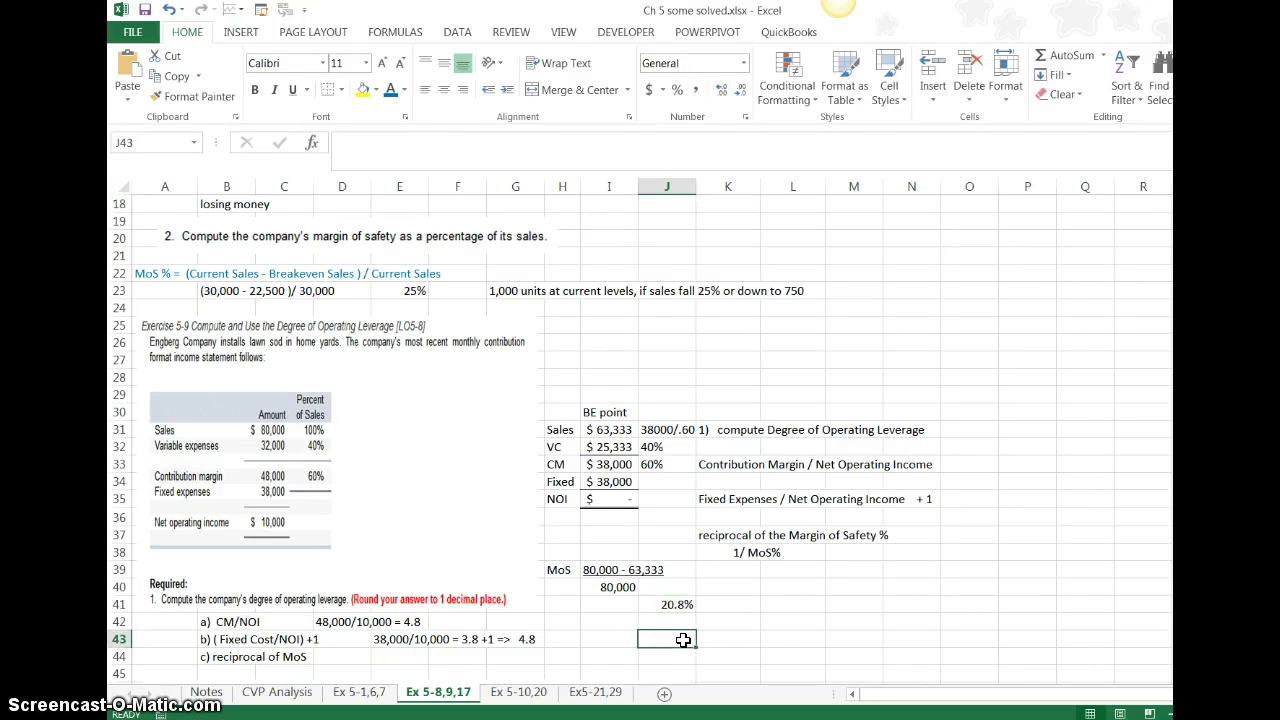
Write the working "1/20.8 =" as text in E44, on the "c) reciprocal of MoS" row.
scroll(640, 440, down, 3)
click(387, 539)
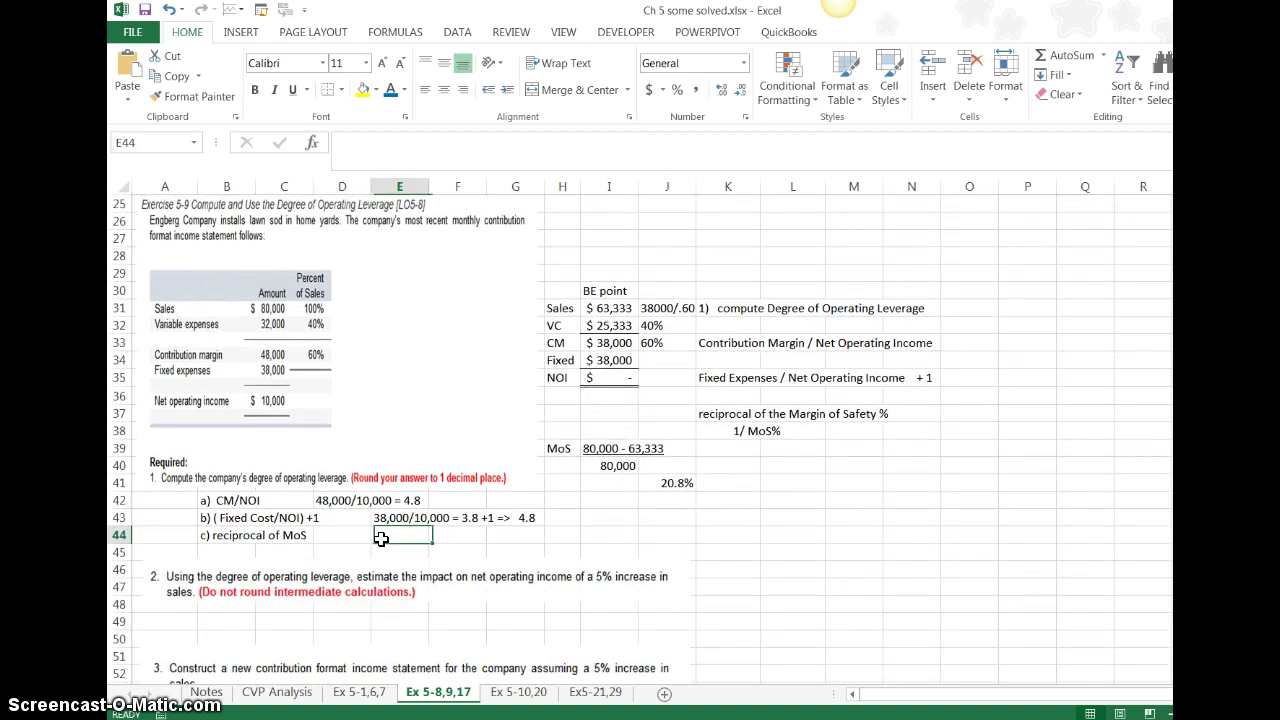
text(1)
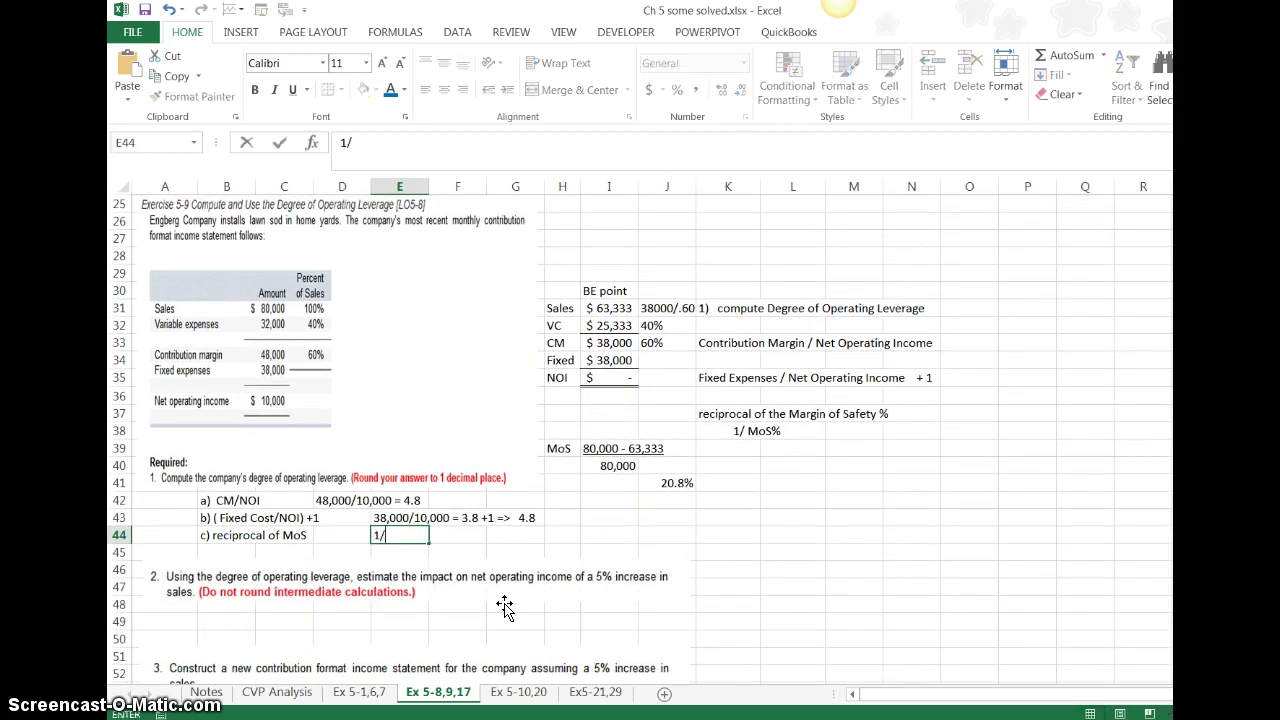
text(/20.8 =)
key(Return)
Calculate the degree of operating leverage in F44 with the formula =1/.208.
click(466, 536)
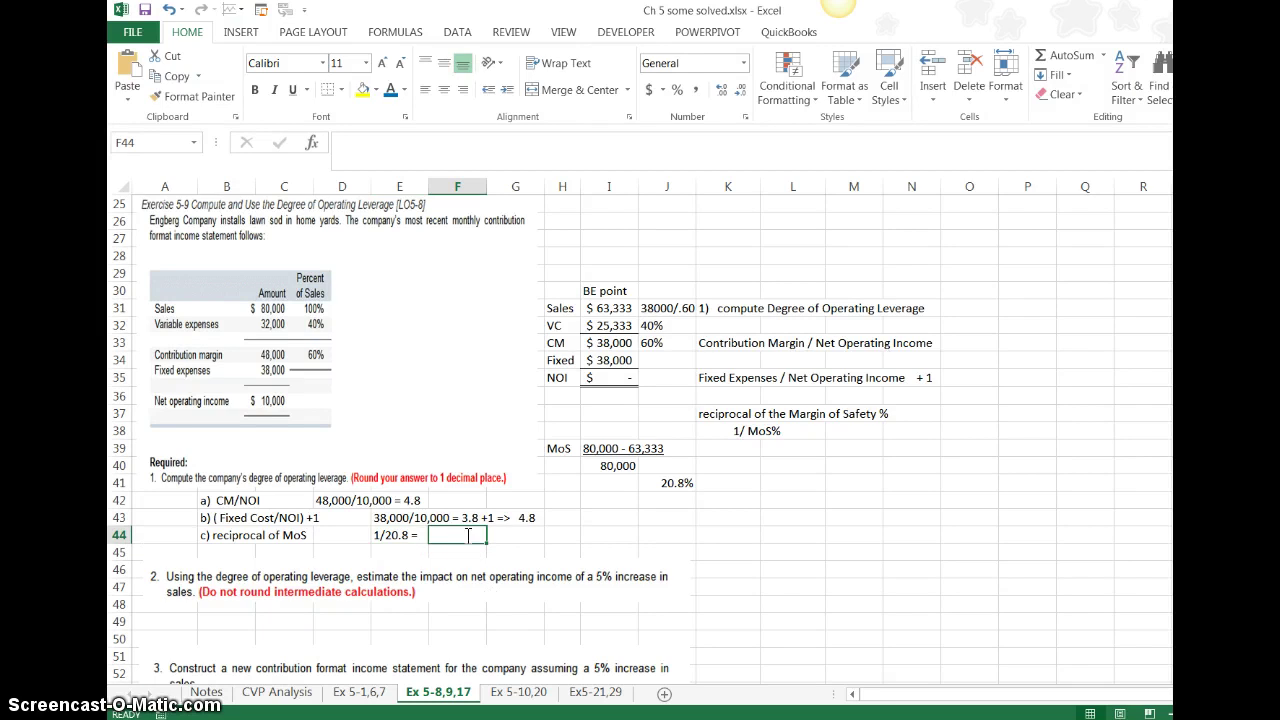
text(=1/.208)
key(Return)
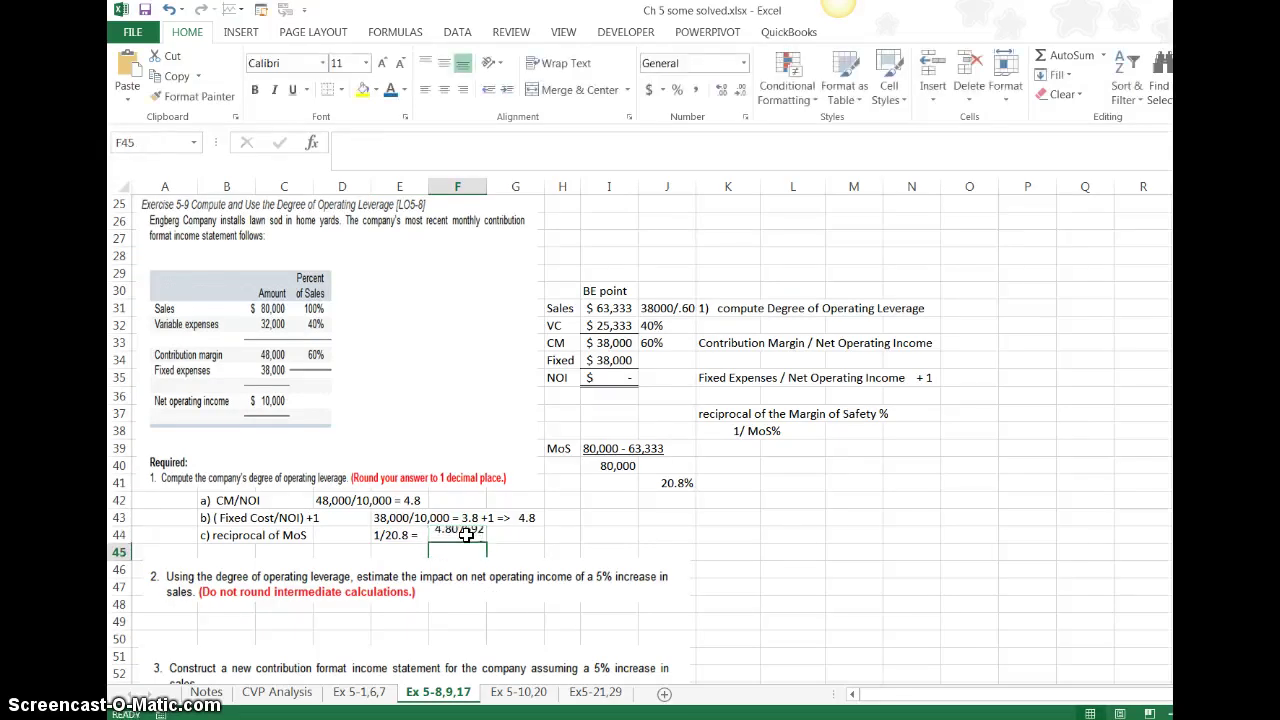
Left-align the degree of operating leverage result in F44 and display it with one decimal place.
click(466, 535)
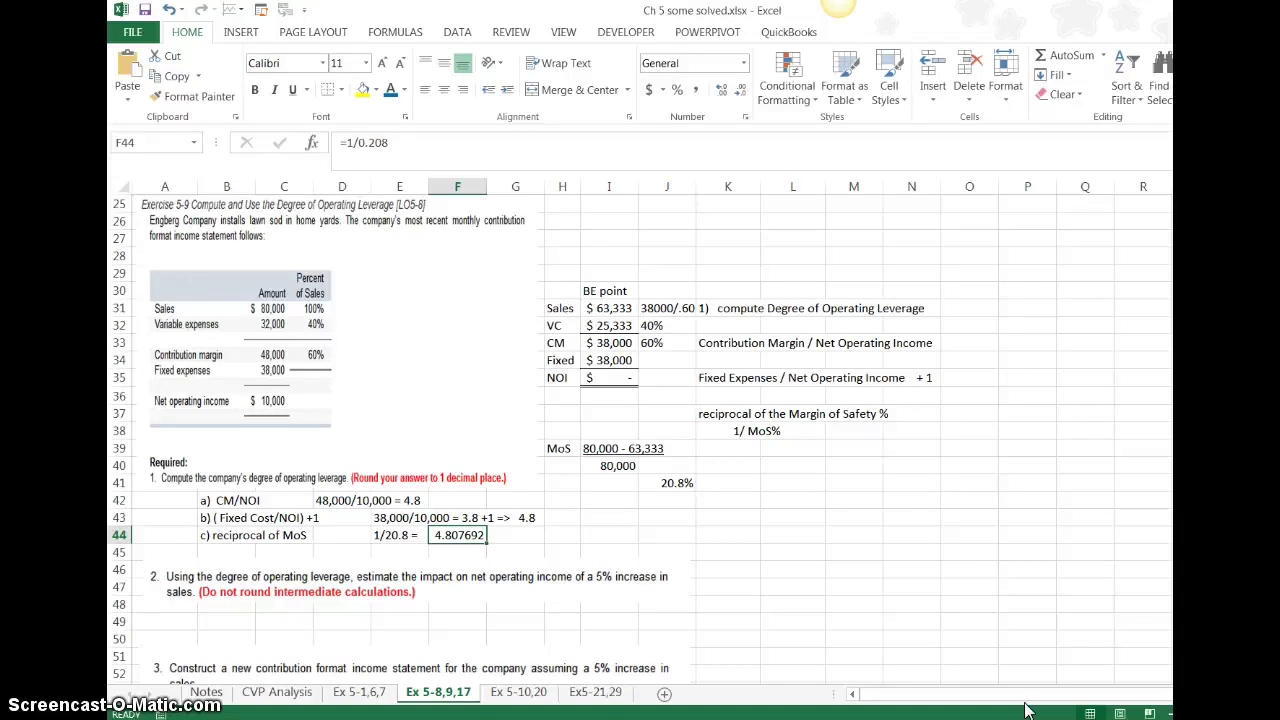
click(507, 90)
click(488, 90)
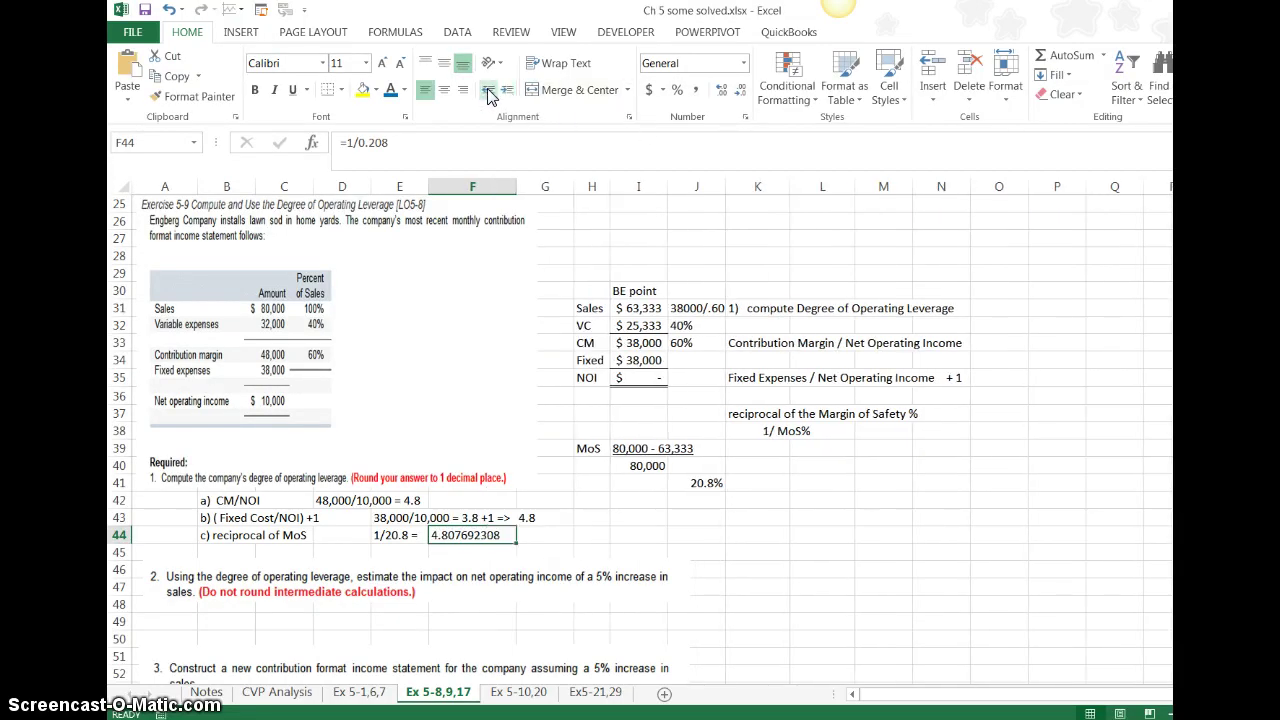
click(740, 92)
click(740, 92)
click(740, 92)
click(740, 92)
click(740, 92)
click(740, 92)
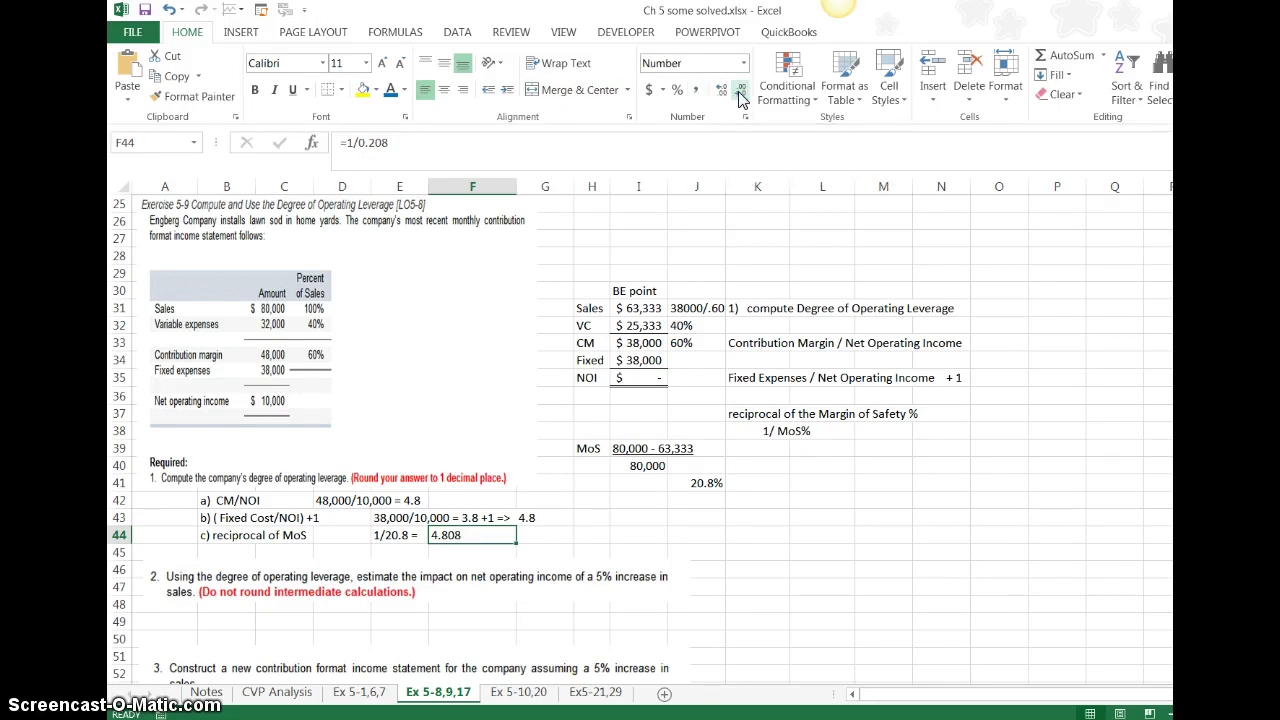
click(408, 497)
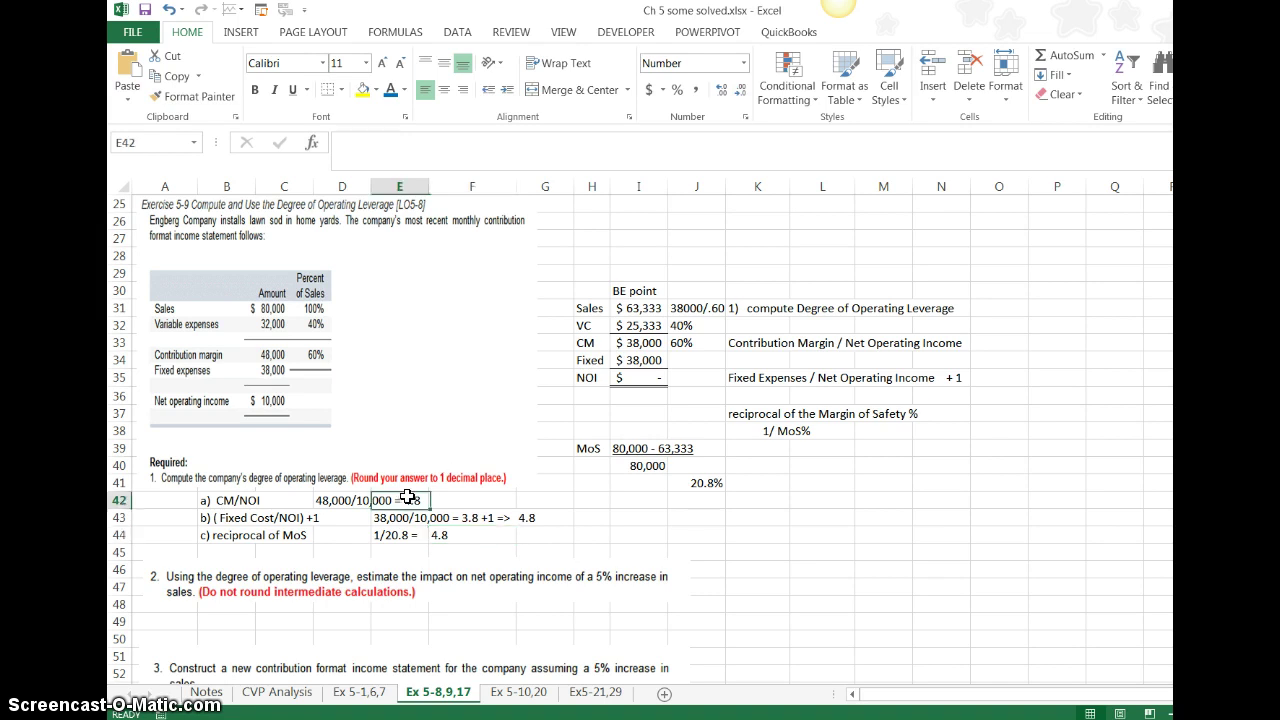
click(530, 518)
click(456, 538)
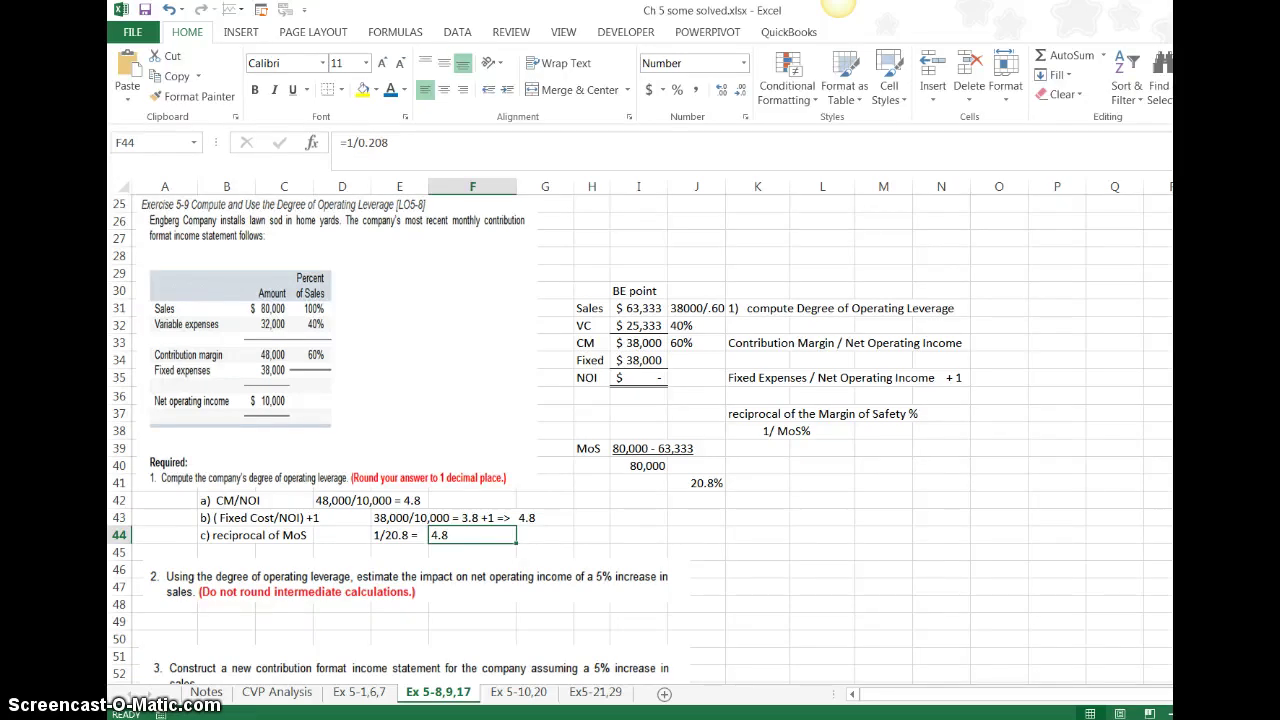
Enter in B49 "DOL - actually a multiplier; change in sales will result in a change in profit by taking the % change x the DOL".
scroll(640, 438, down, 2)
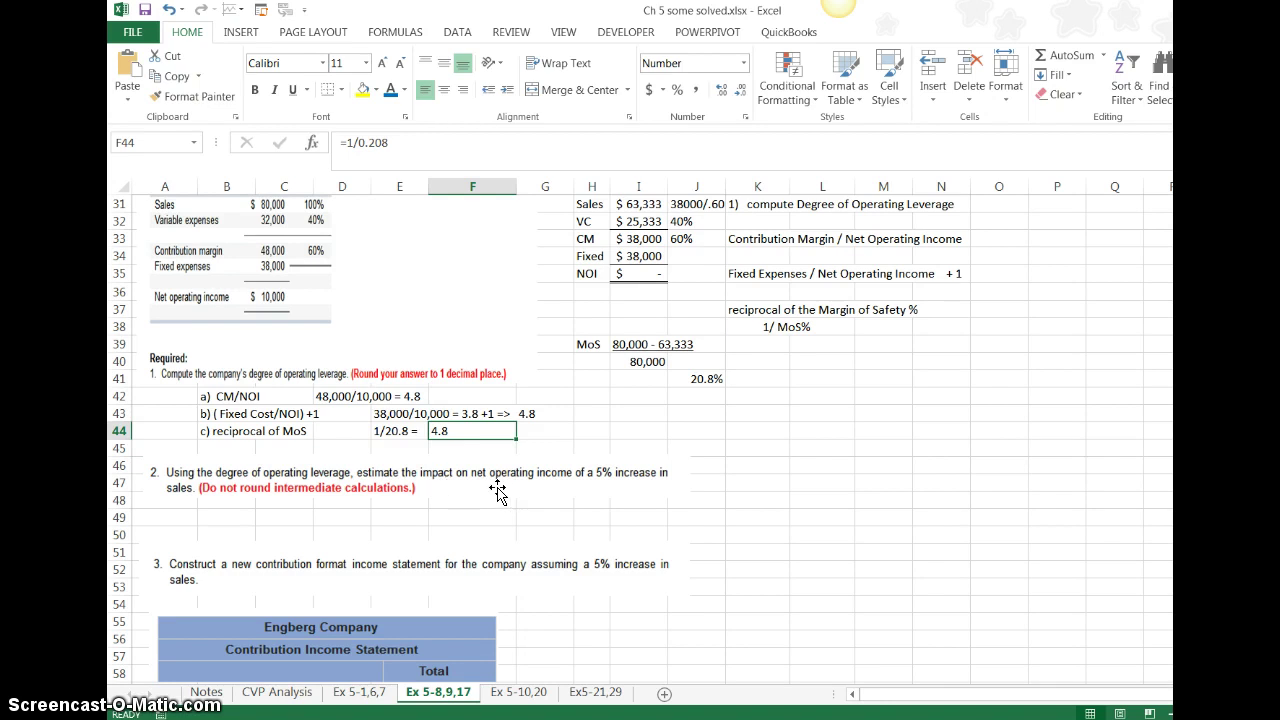
click(290, 518)
click(222, 513)
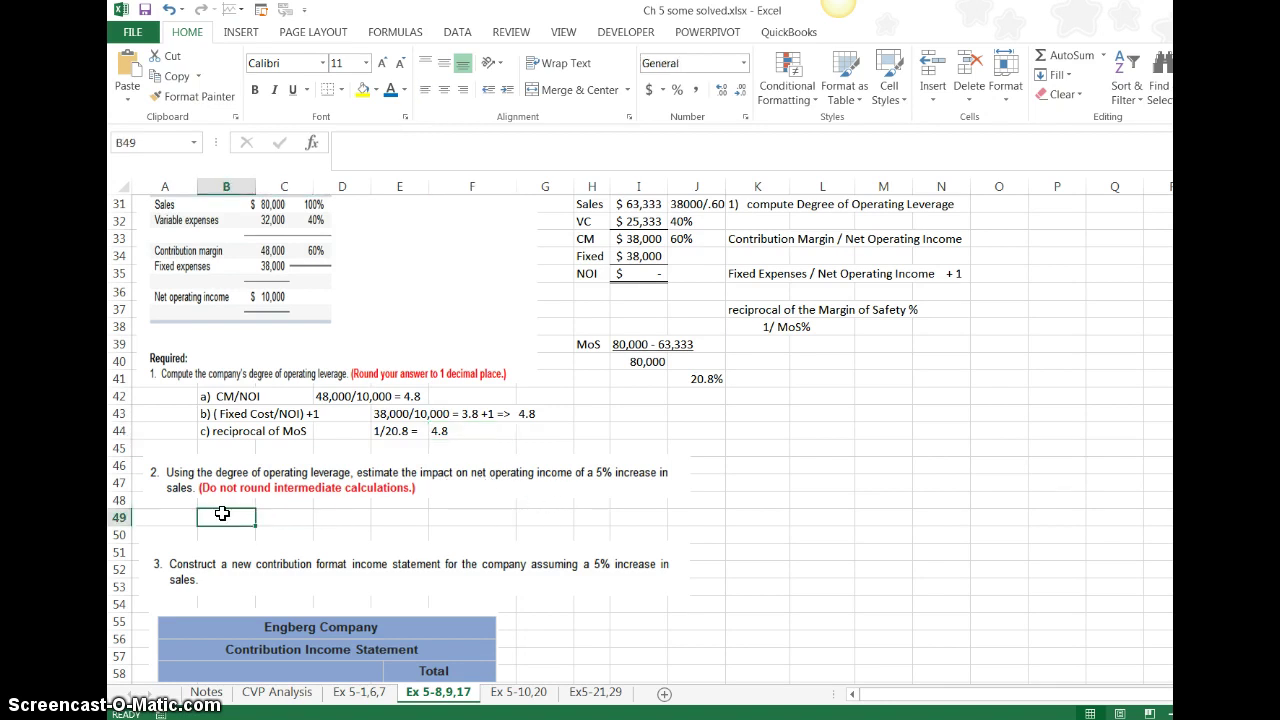
text(DOL)
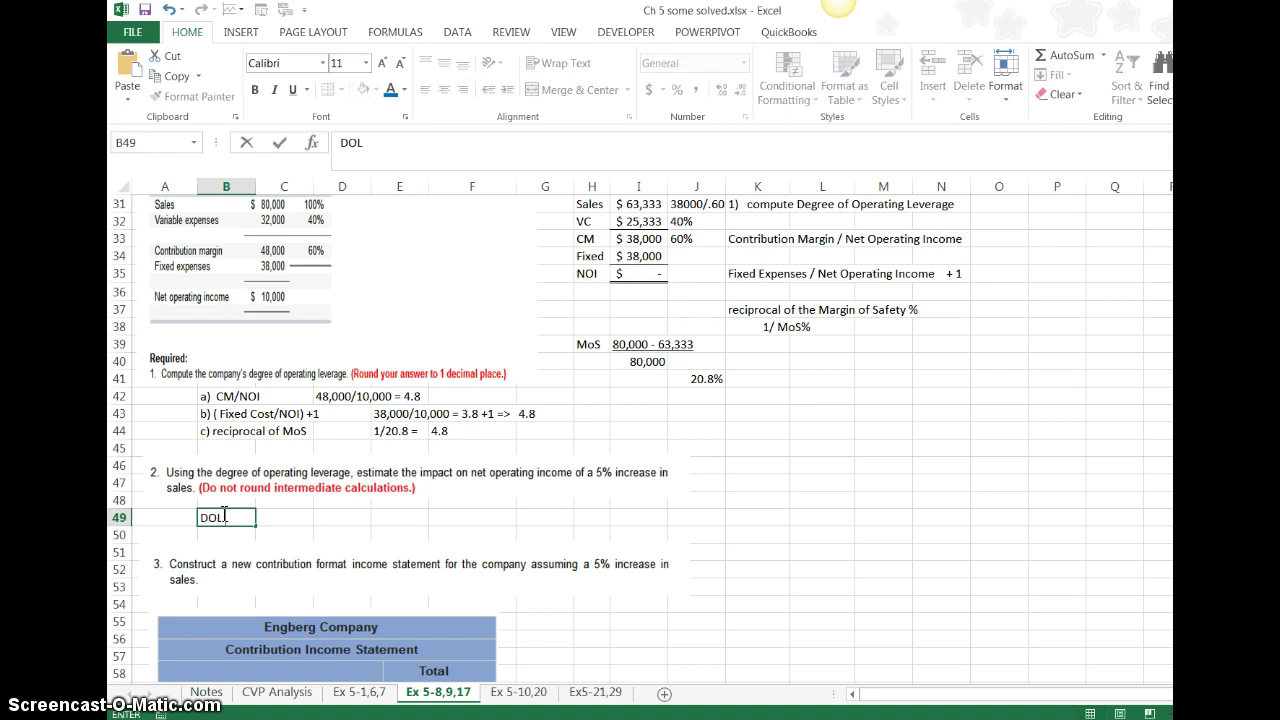
text( - actually a multiplier)
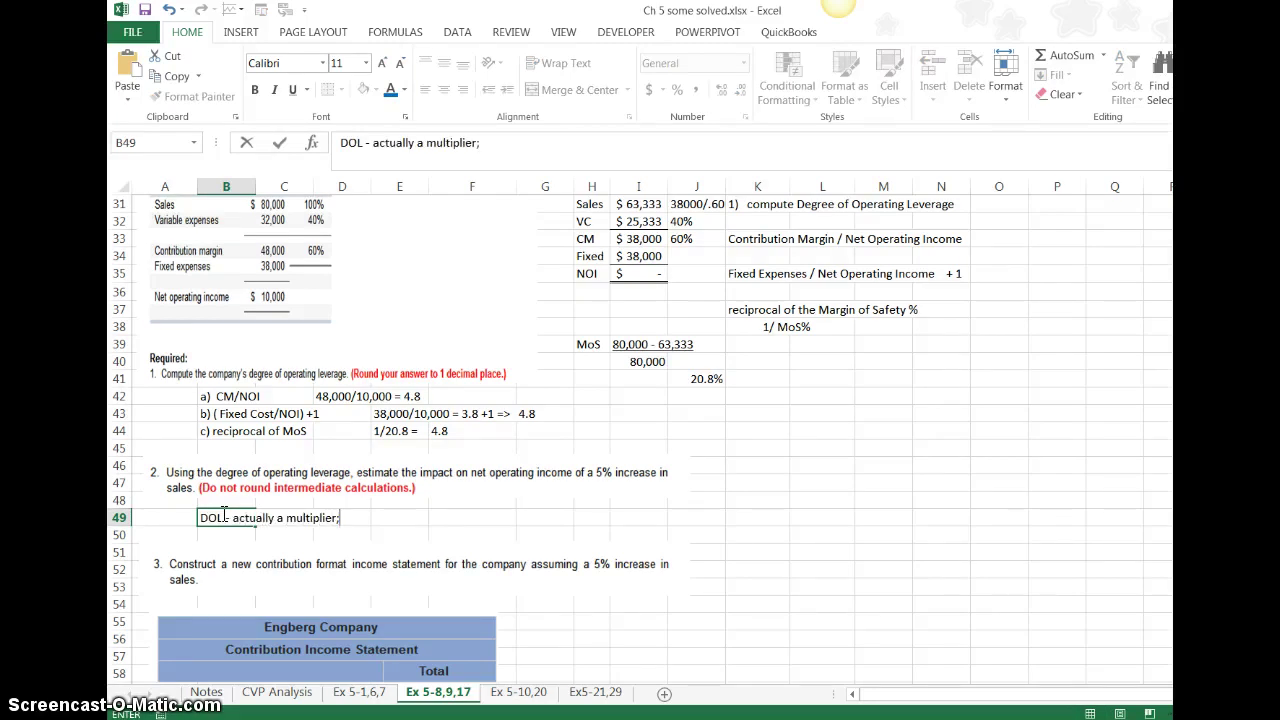
text(change in sales will result in a change in profit by)
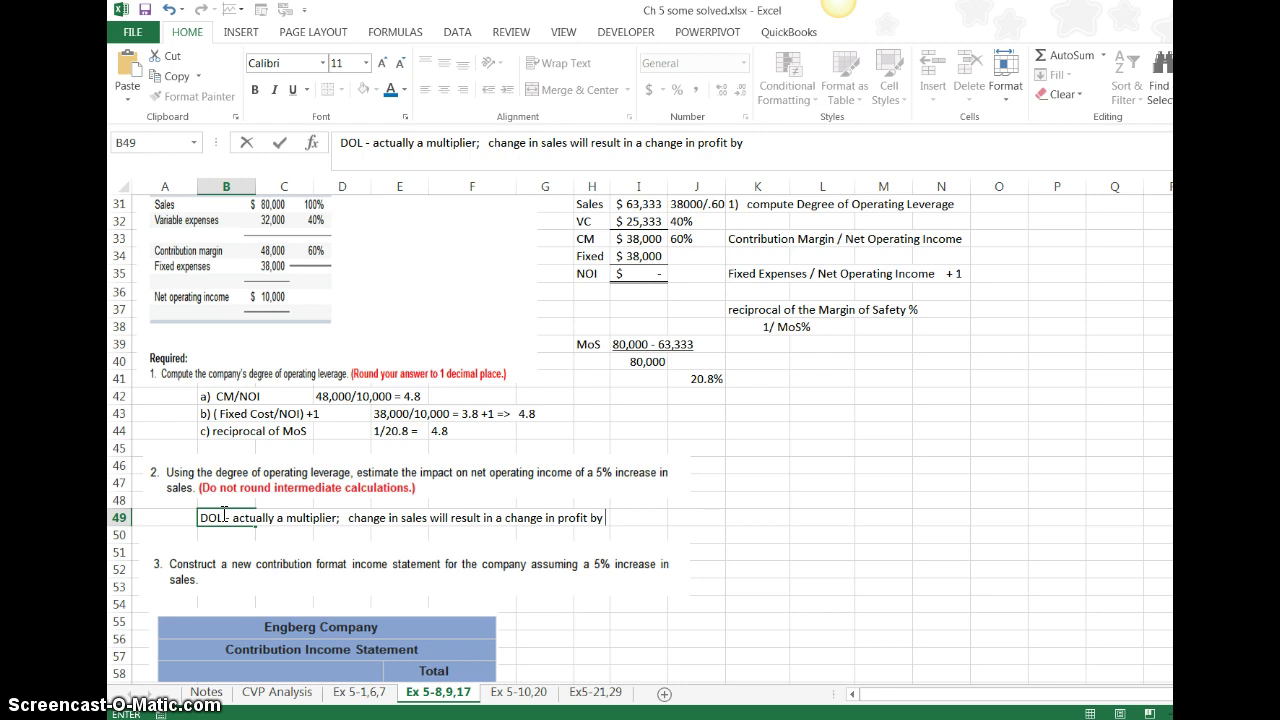
text( taking the % chan)
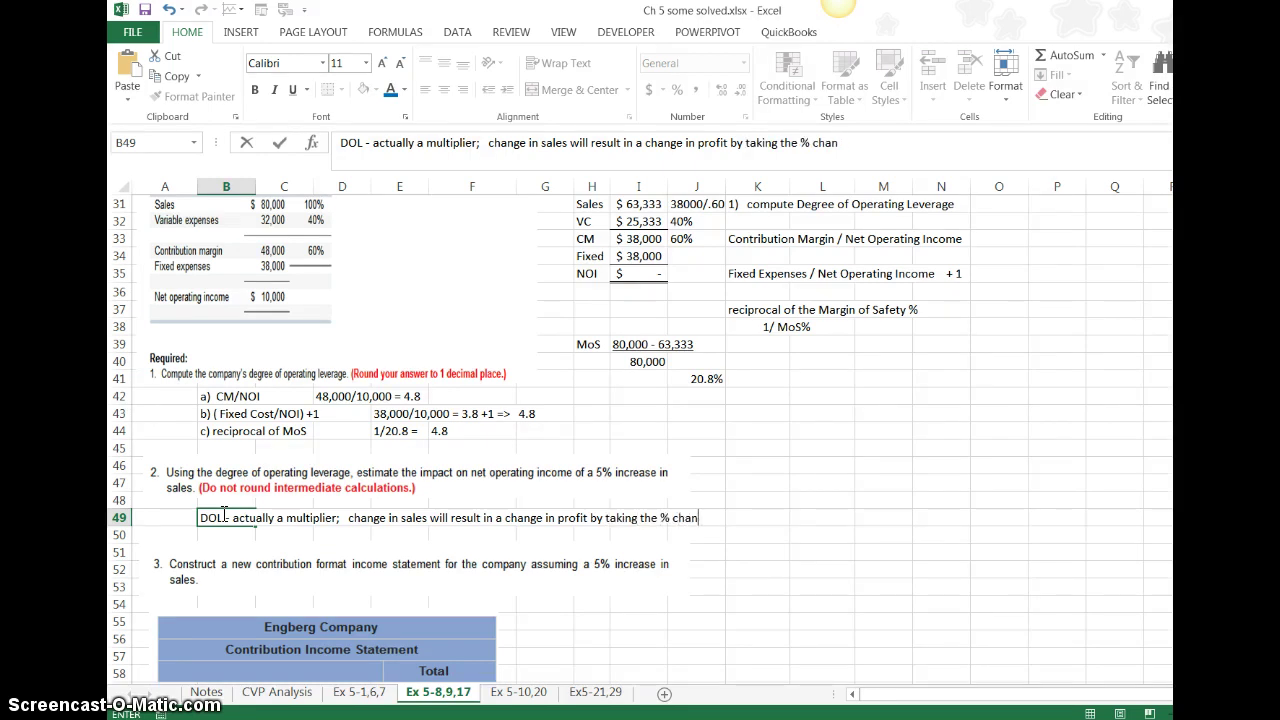
text(ge x the DOL)
key(Return)
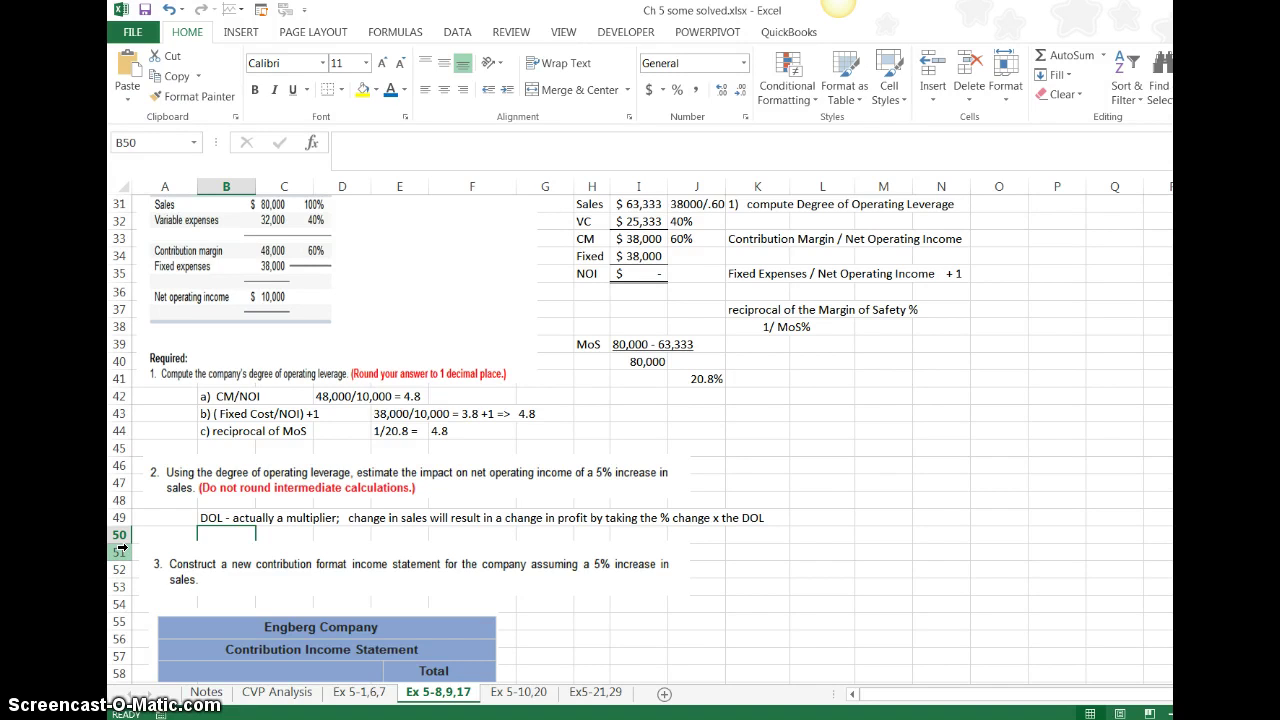
Make row 50 taller and move the picture of question 3 slightly down to free space for the answer.
drag(122, 543, 122, 556)
drag(426, 557, 424, 584)
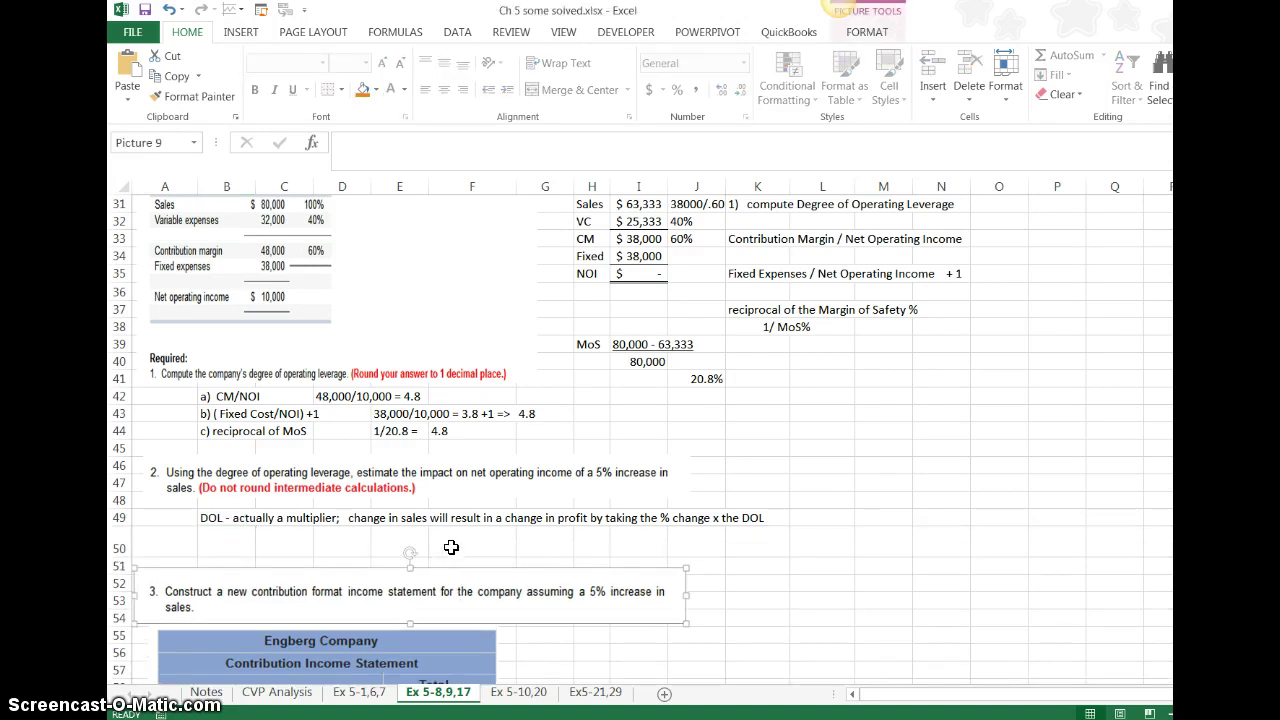
click(445, 548)
Write the working "DOL 4.8 x 5% increase in Sales ==> increase in Operating Income of" in D50.
click(333, 551)
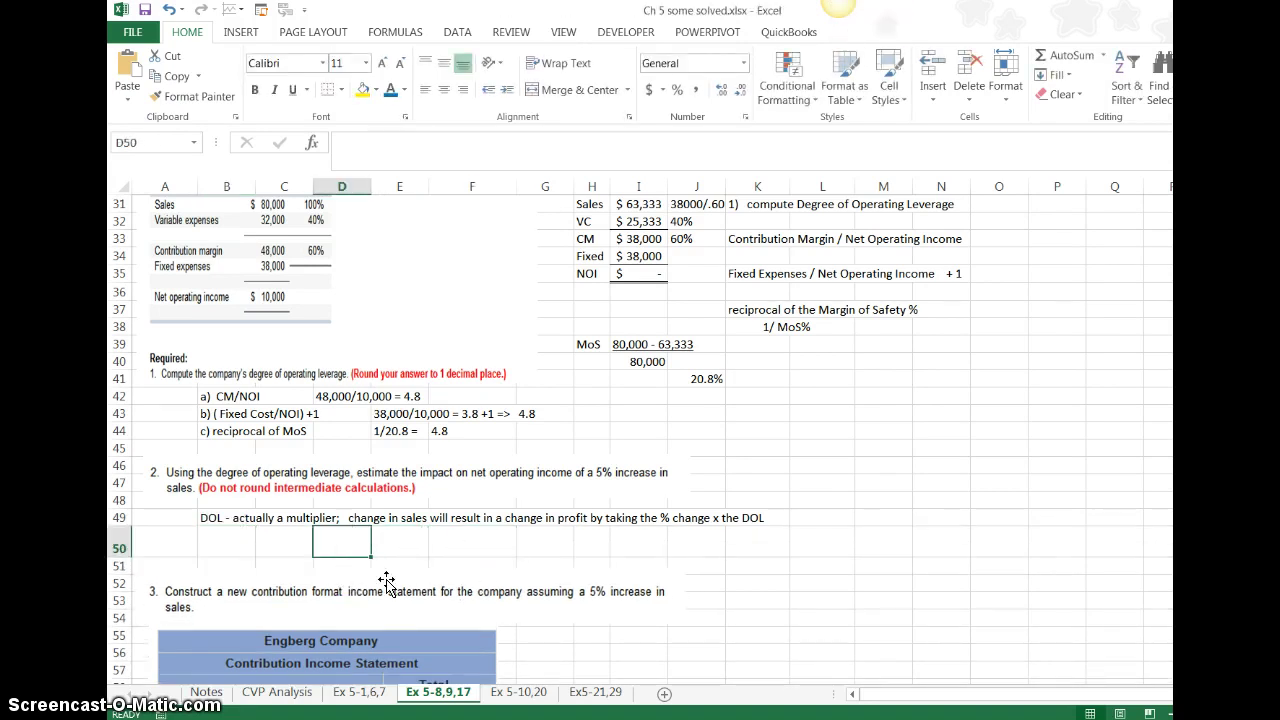
text(DOL 4.8 x)
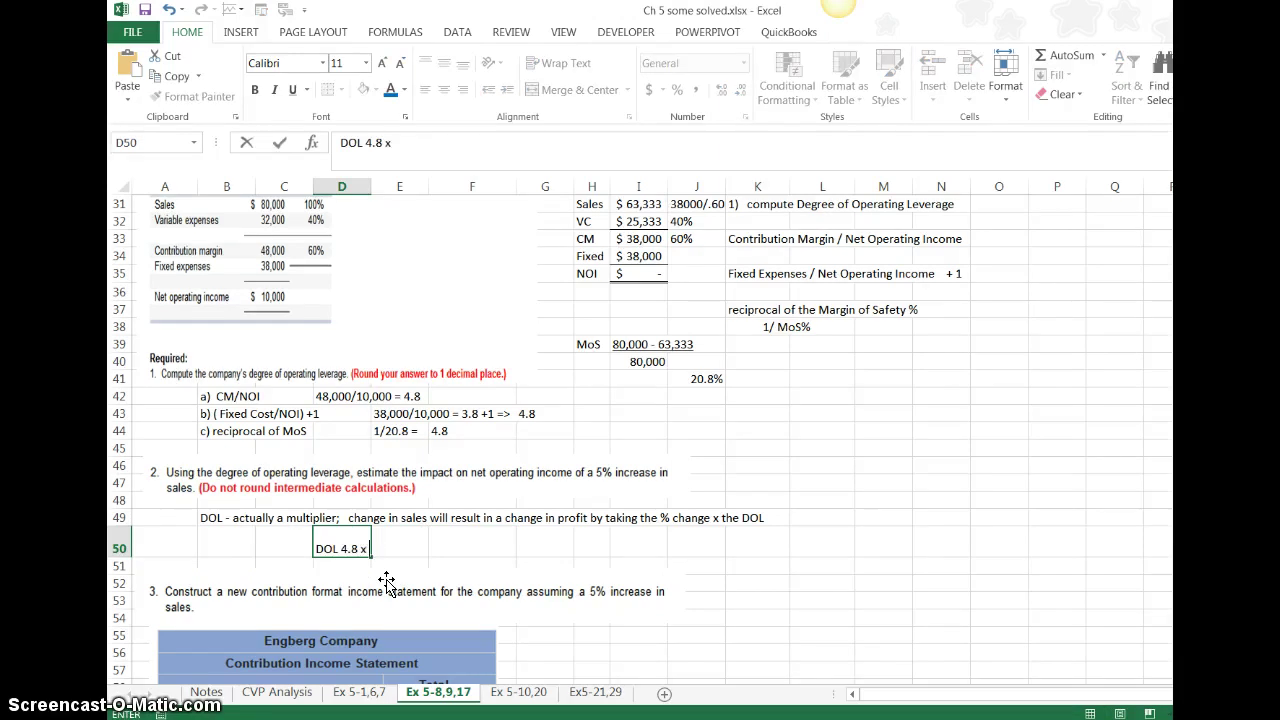
text( %)
key(BackSpace)
text(5% increase in Sales)
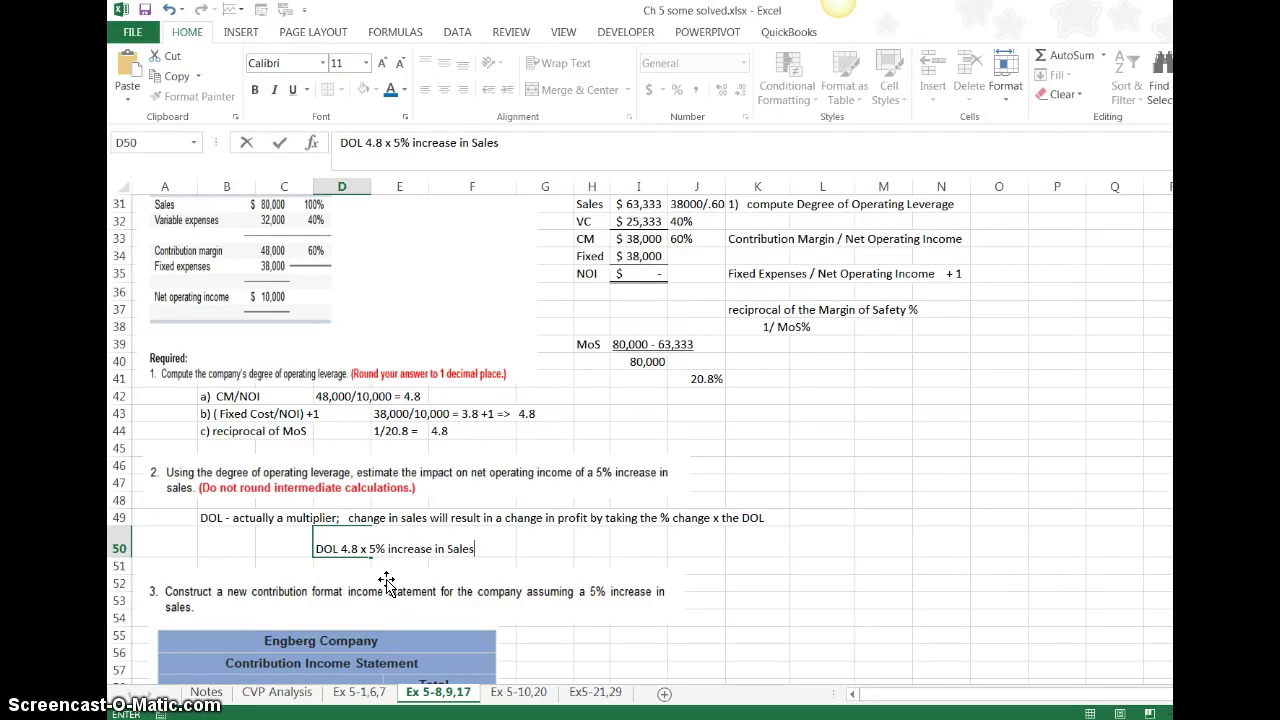
text( ==>  increase i)
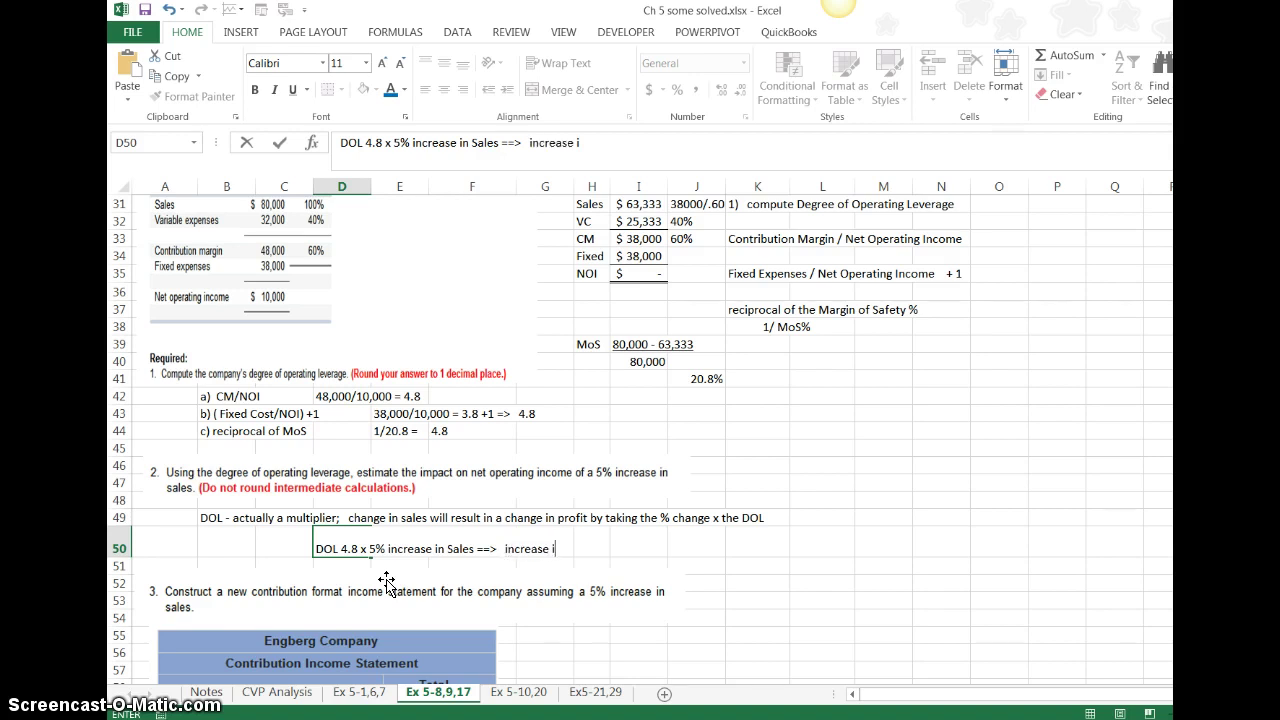
text(n Operain)
key(BackSpace)
key(BackSpace)
text(ting )
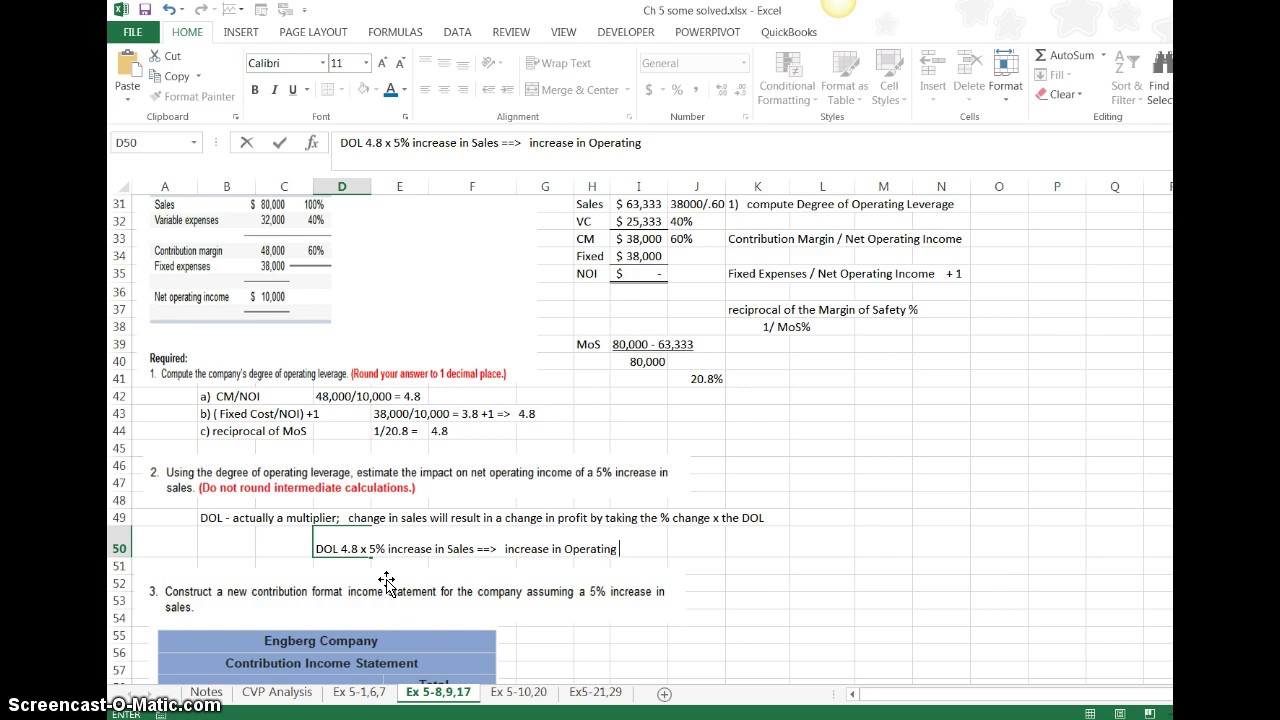
text(Income of)
key(Right)
Enter 4.8*5 in K50, beside the operating income statement.
key(Right)
key(Right)
key(Right)
key(Right)
key(Right)
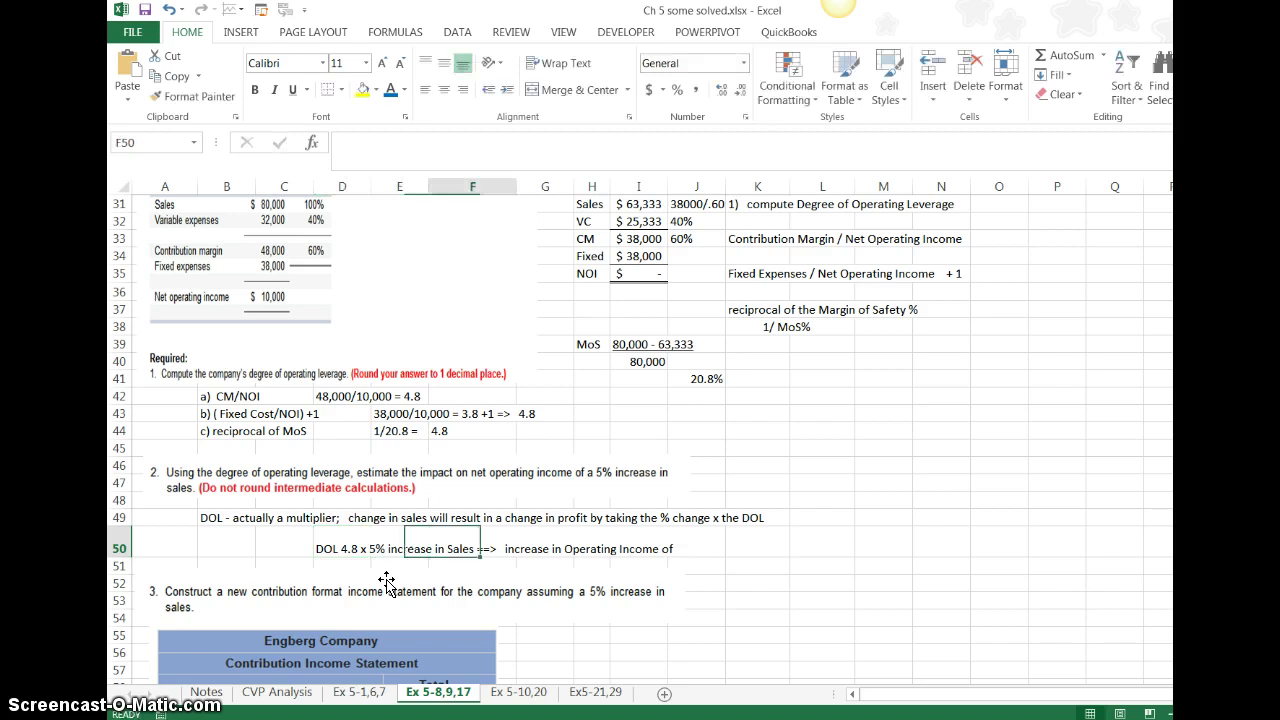
key(Right)
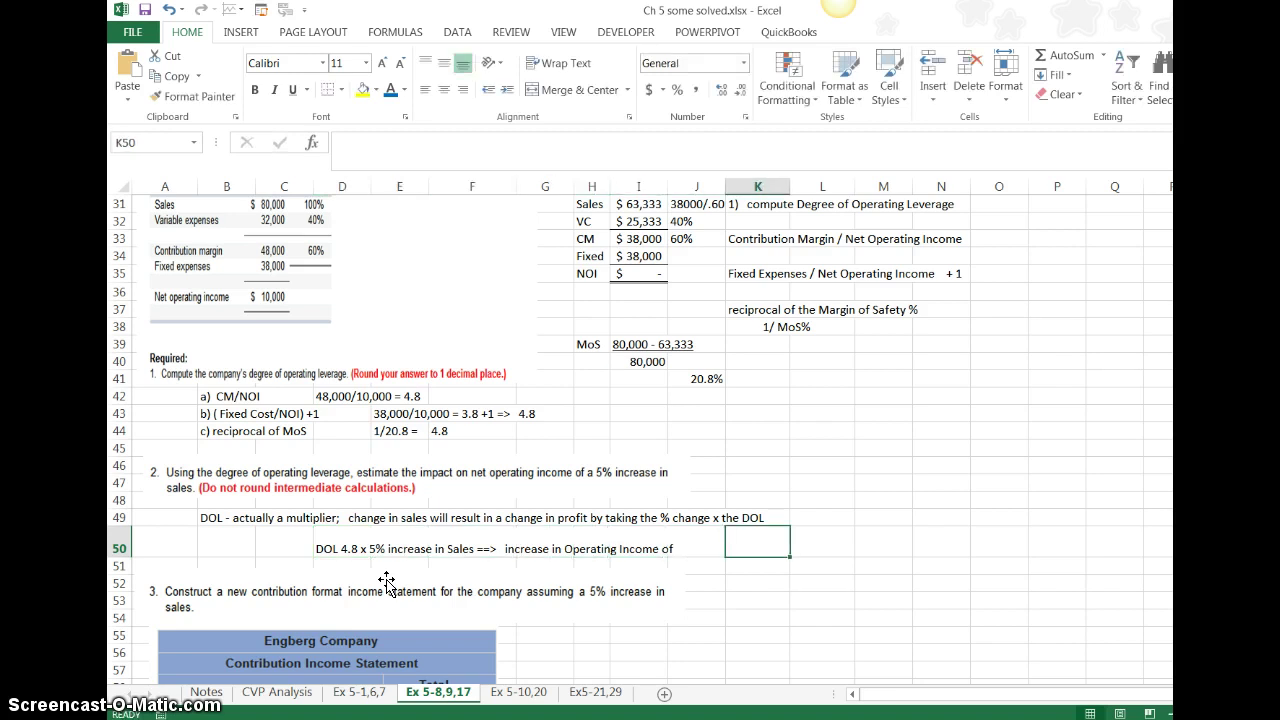
text(4.8)
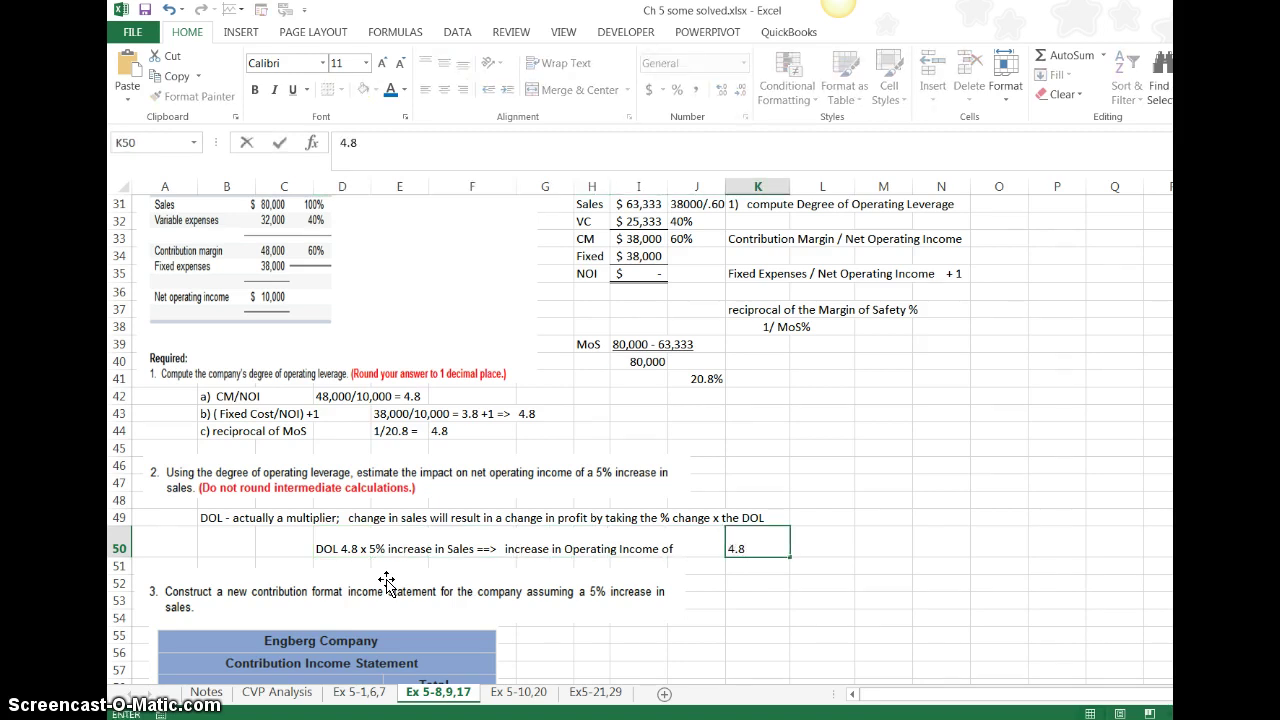
text(*5)
key(Tab)
key(Home)
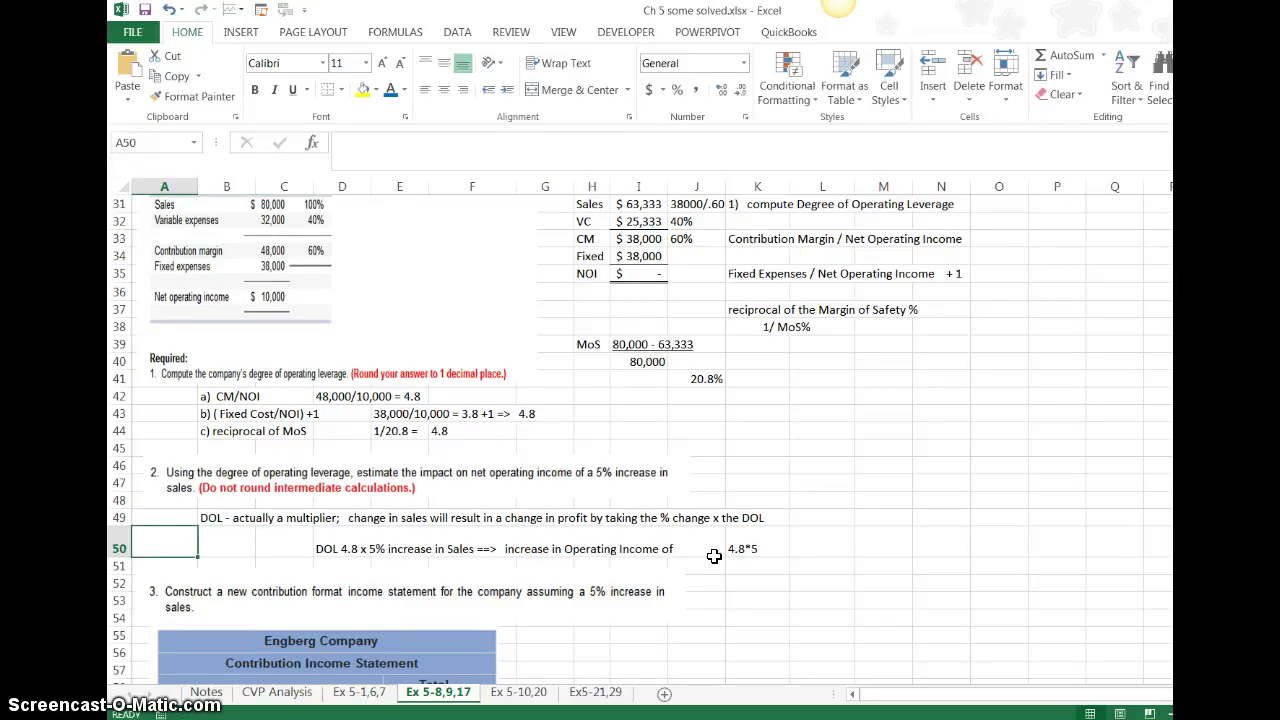
Turn the entry in K50 into the formula =4.8*5.
click(751, 549)
double_click(754, 546)
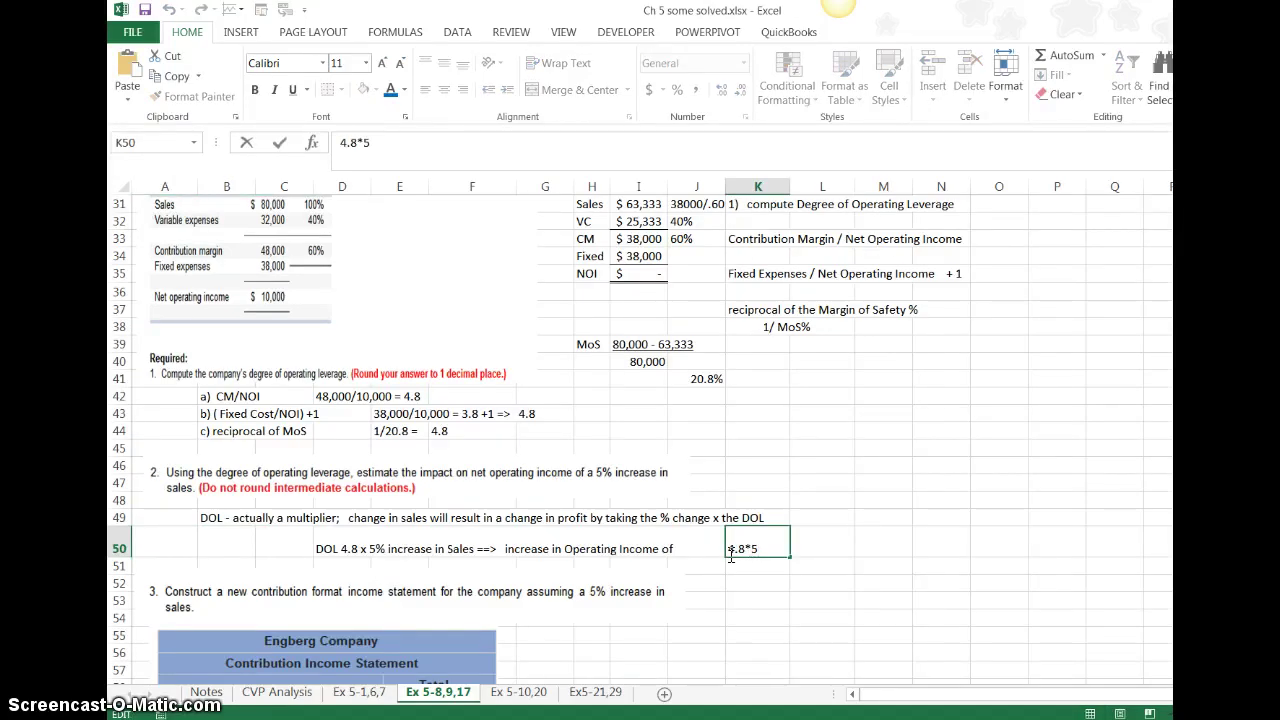
click(731, 557)
text(=)
key(Return)
click(729, 552)
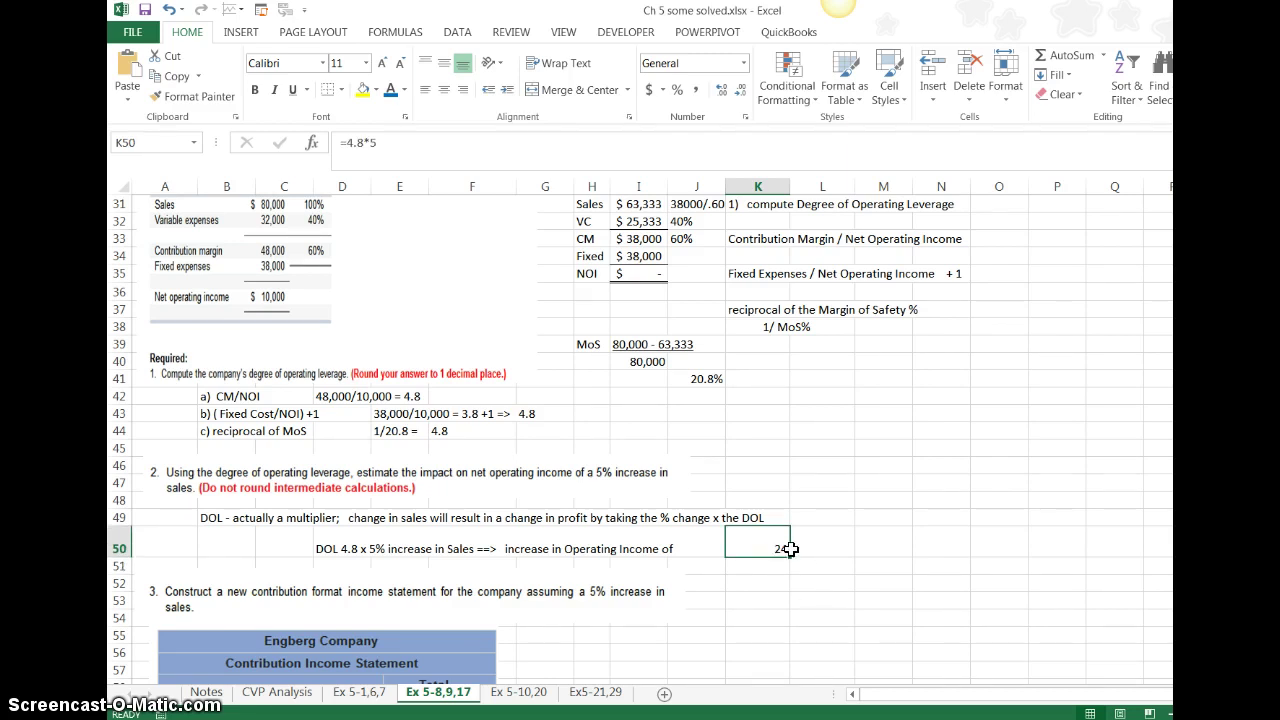
Format K50 as a percentage and correct its formula to =4.8*5%.
click(677, 90)
double_click(748, 550)
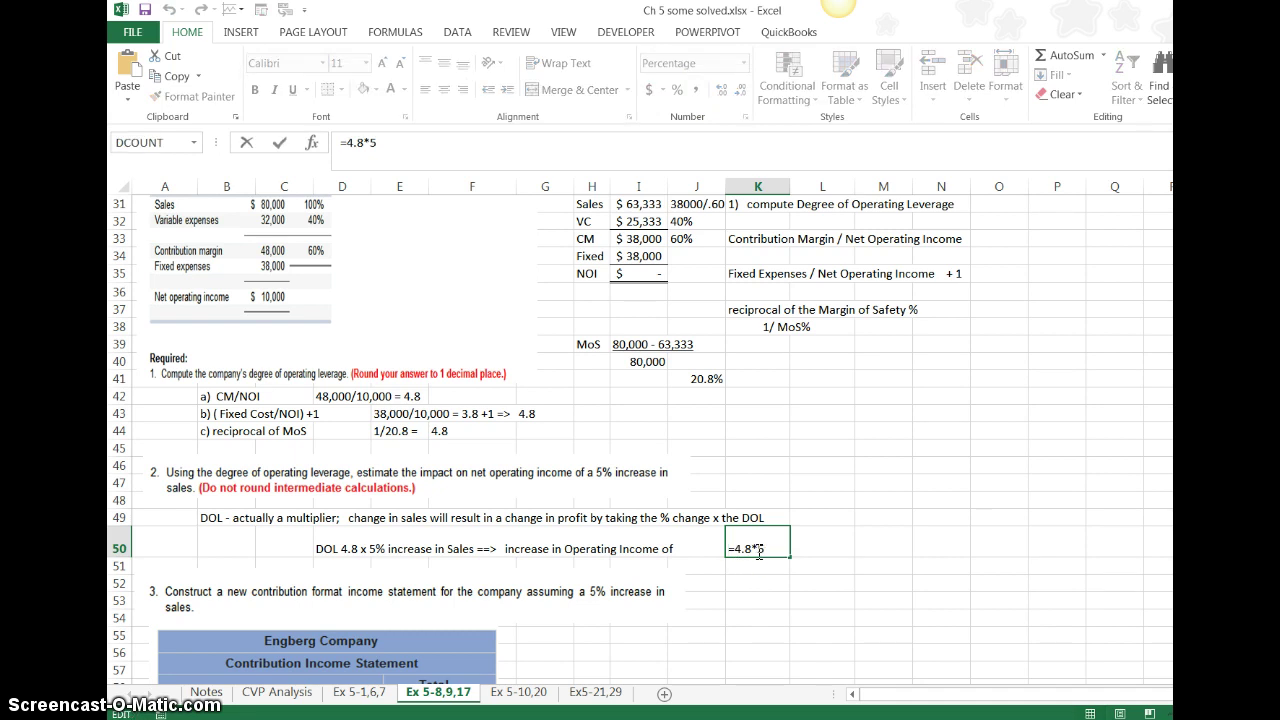
text(%)
key(Return)
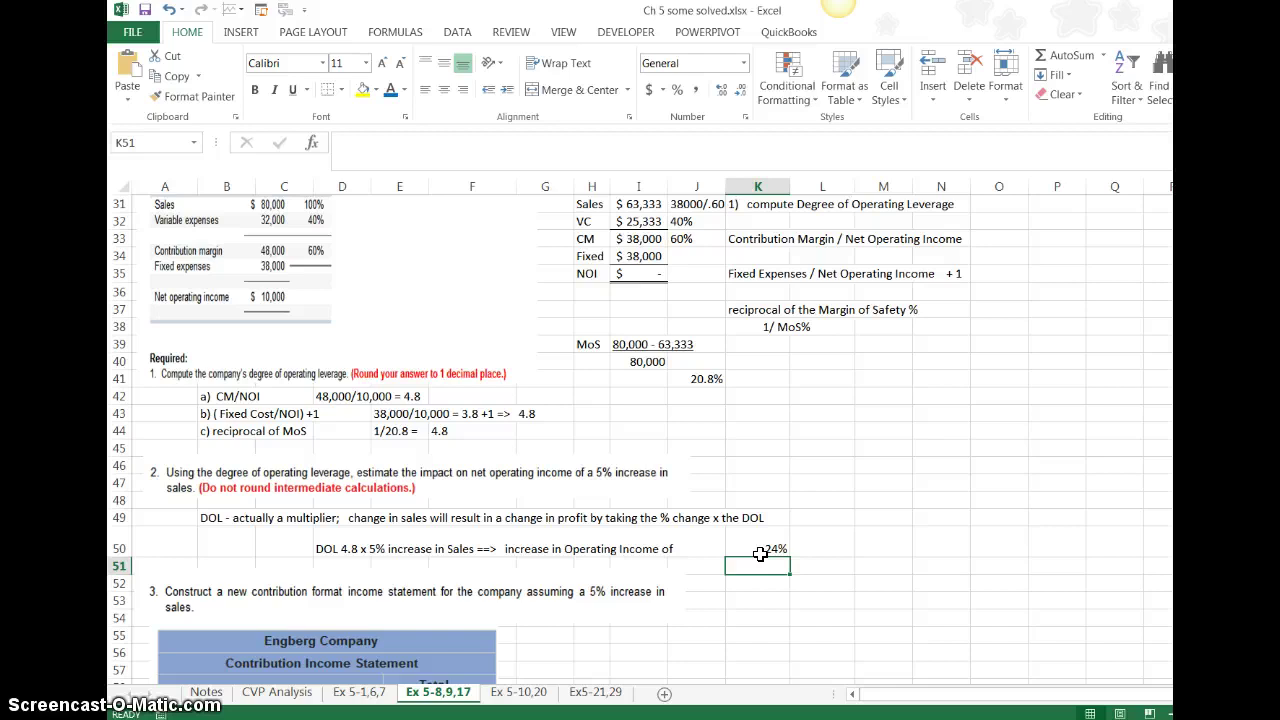
click(760, 550)
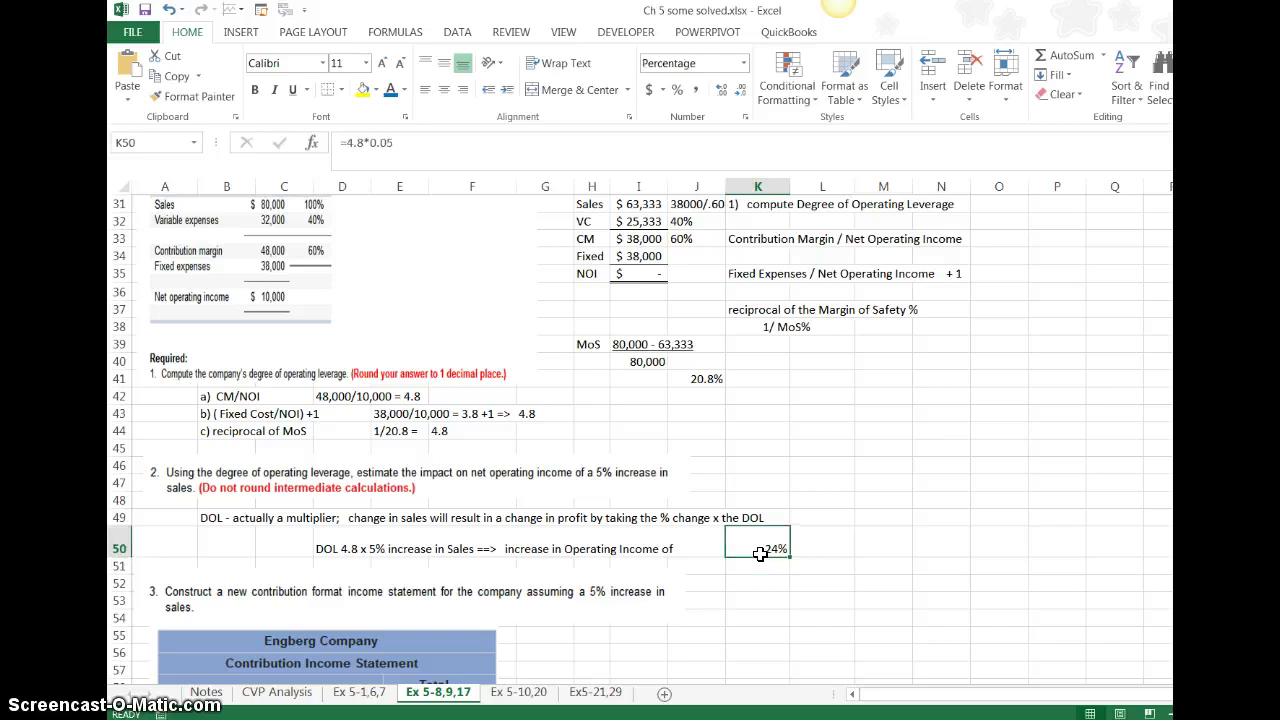
Select the entire columns K through M.
click(865, 543)
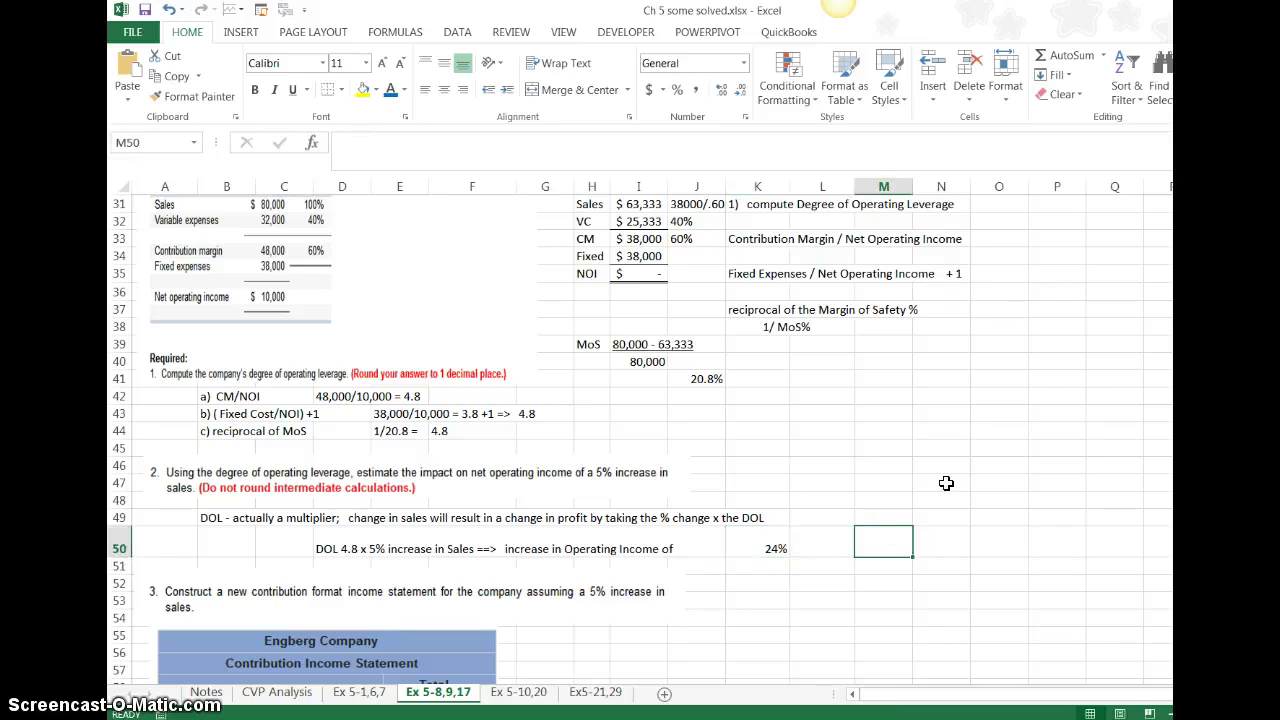
scroll(811, 237, up, 4)
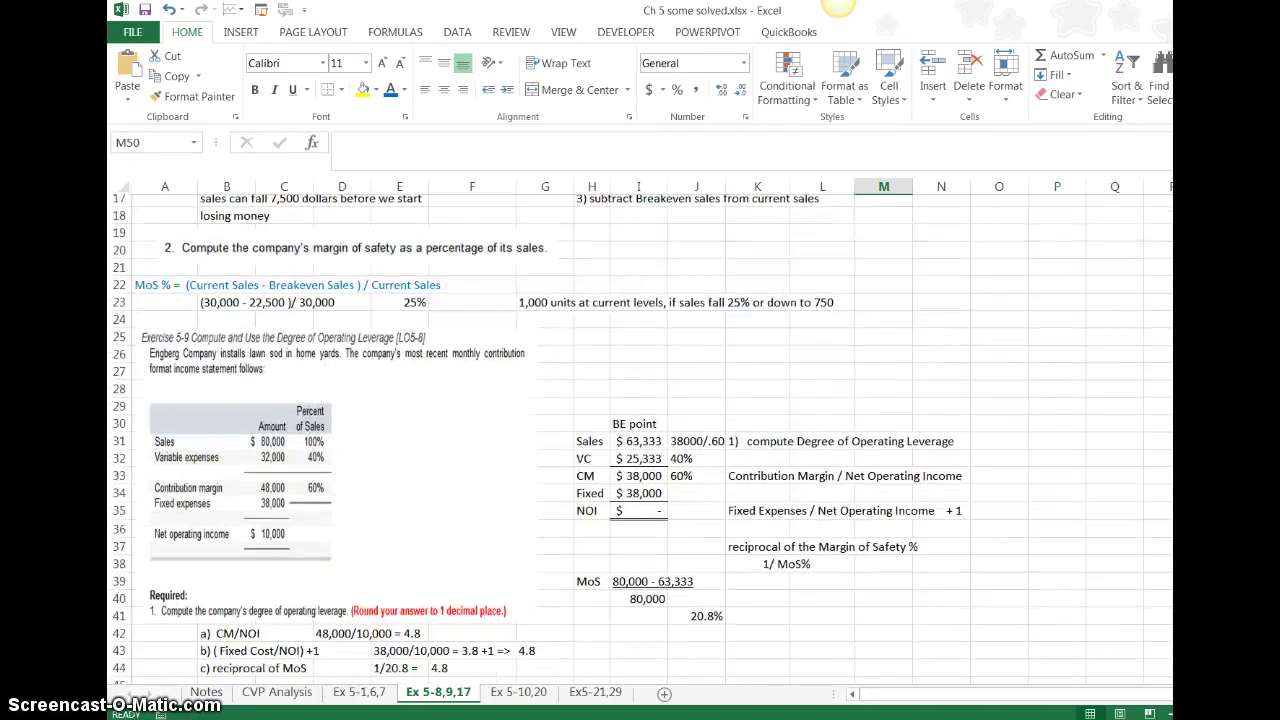
drag(757, 187, 890, 188)
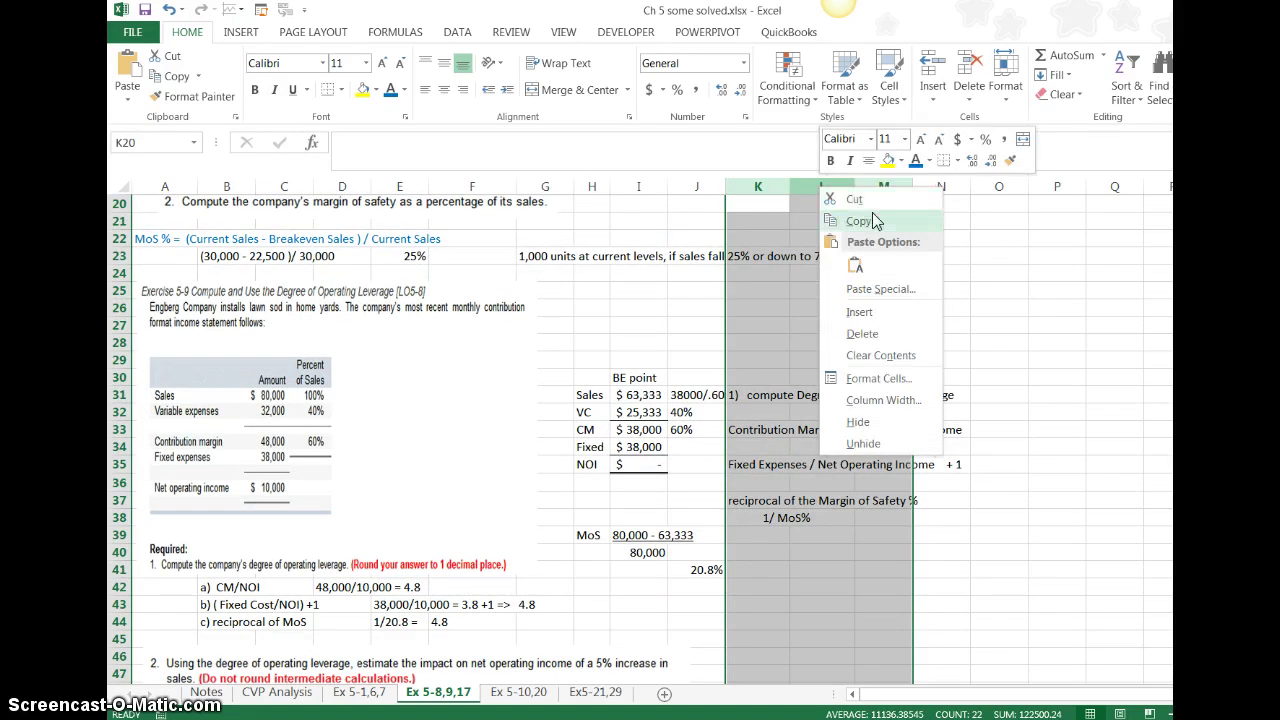